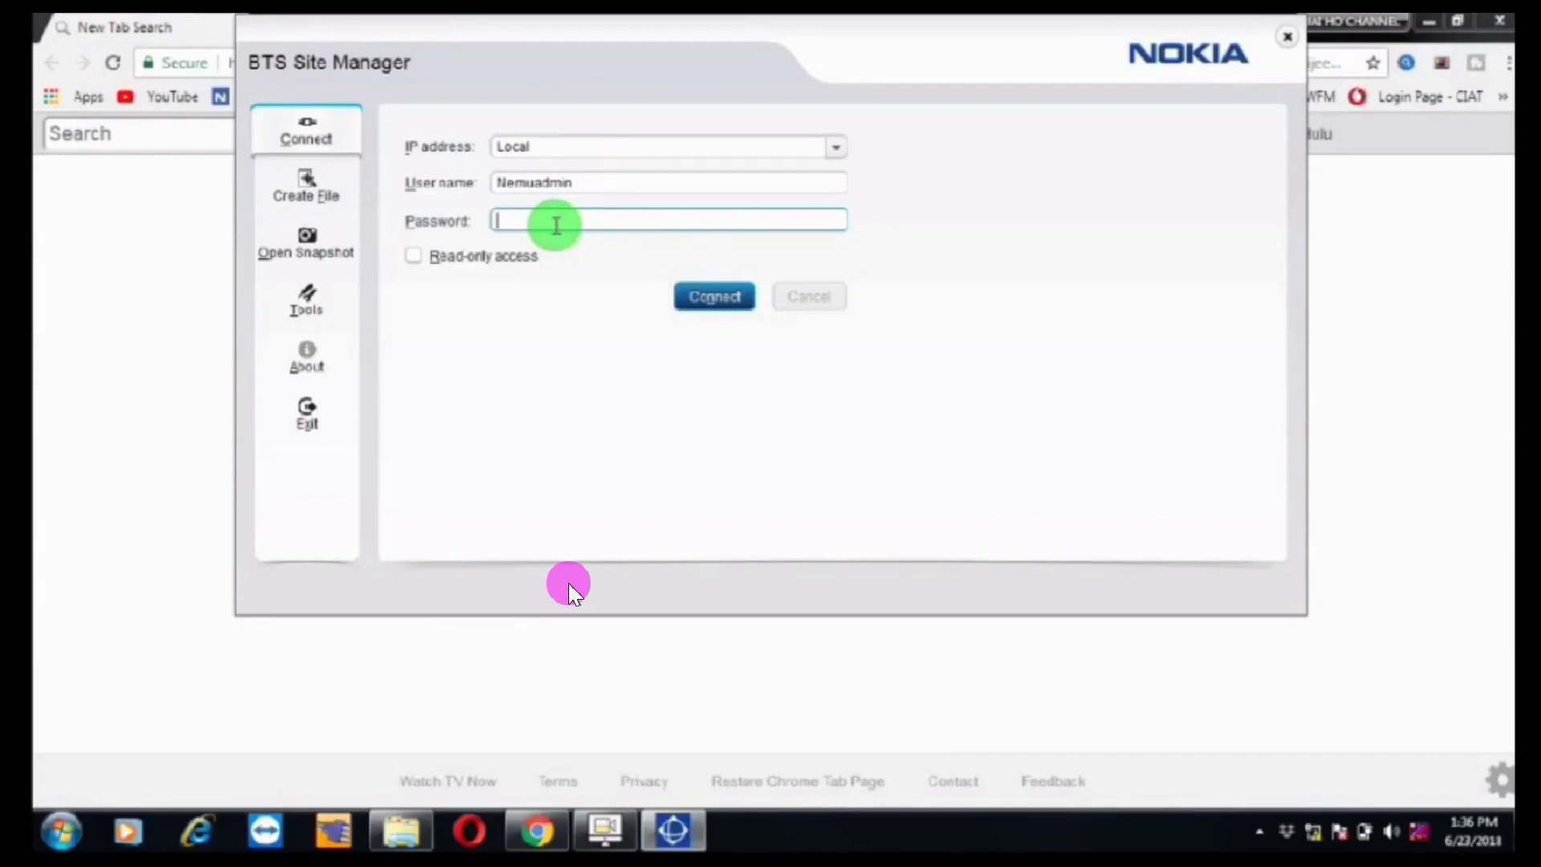
Step: Enter the password, start and then cancel the BTS connection, and close BTS Site Manager
type("nemuuer")
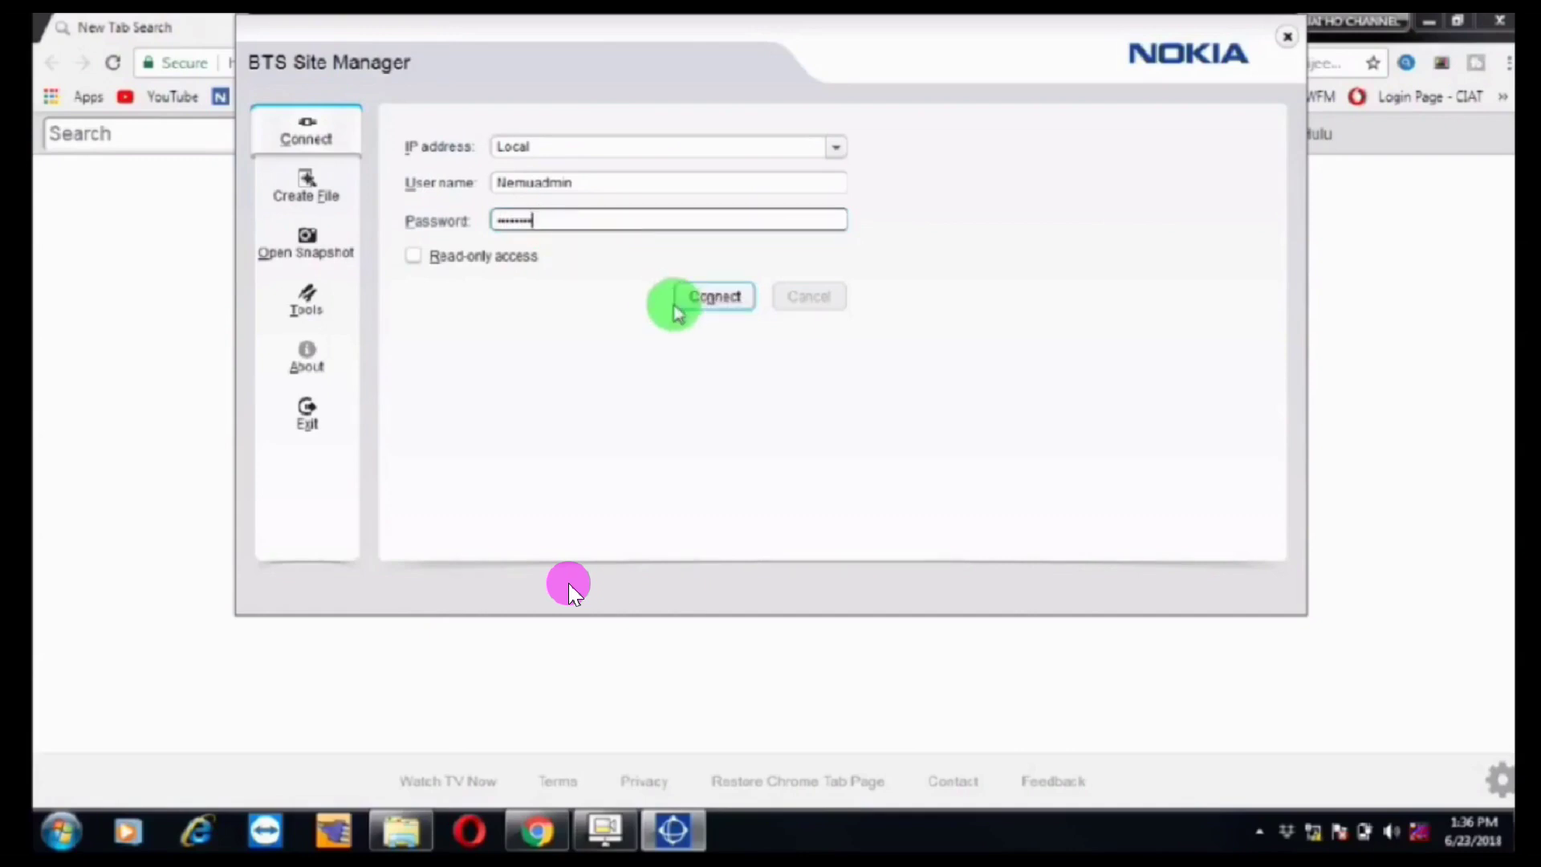
left_click(707, 303)
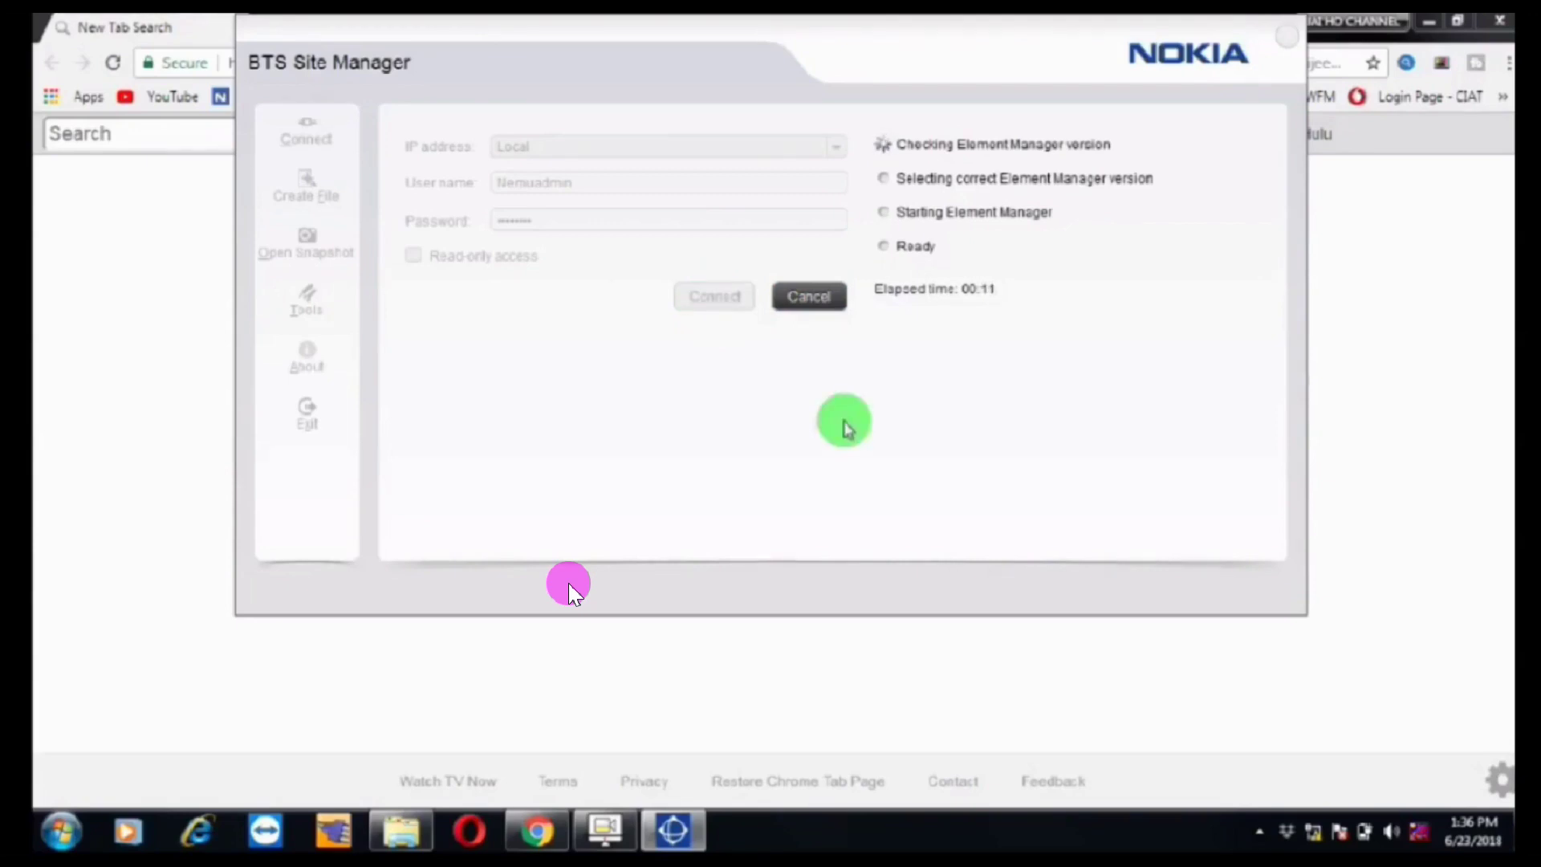
left_click(820, 303)
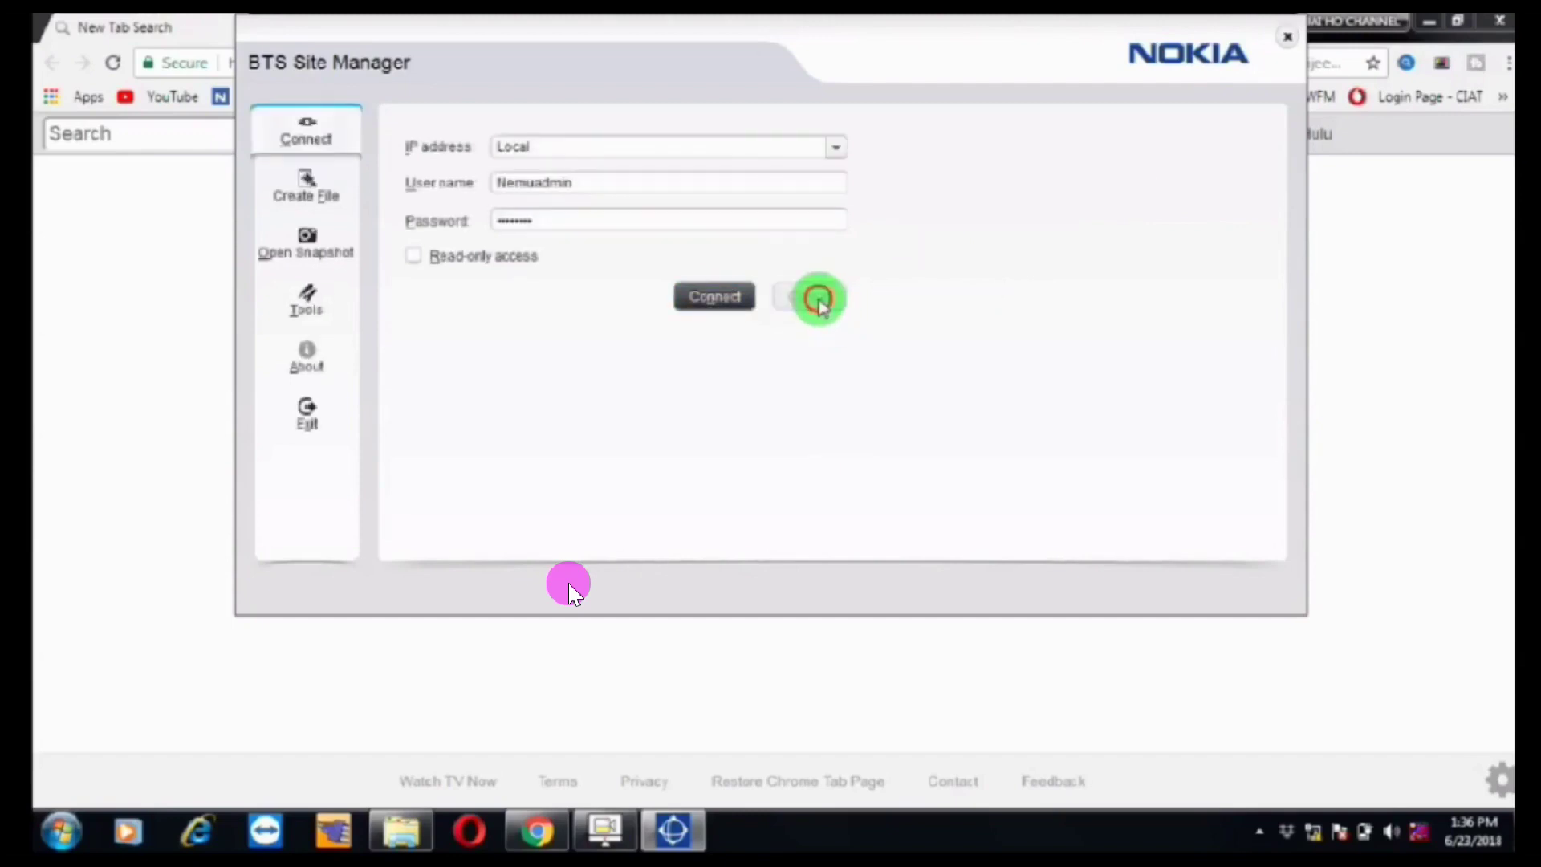
left_click(1291, 36)
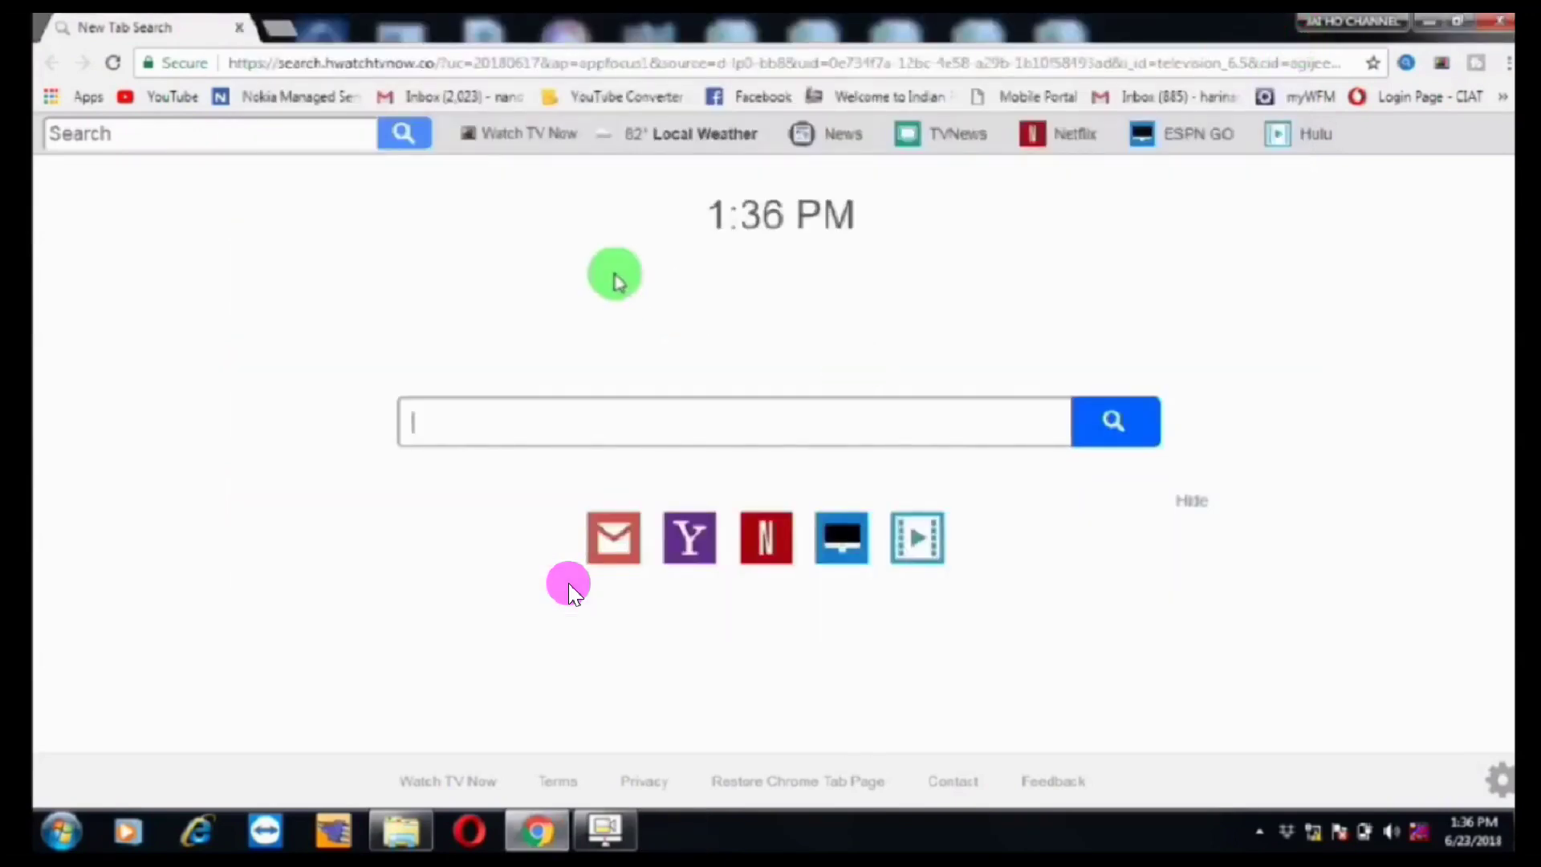
Step: Load 192.168.255.129 in Chrome and proceed past the certificate warning to the login page
left_click(243, 64)
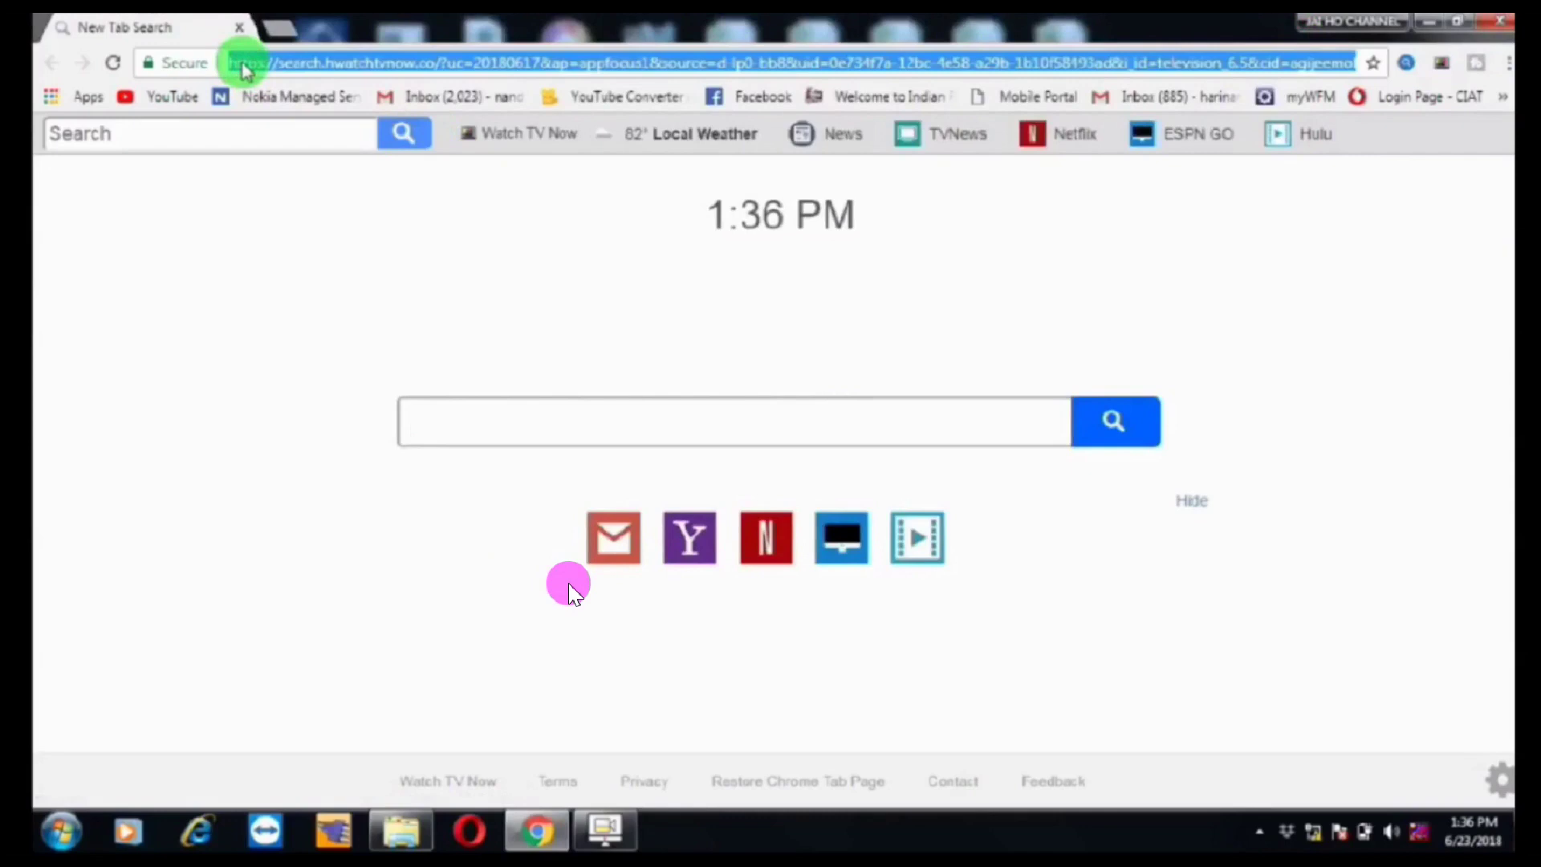
type("192.168.255.129")
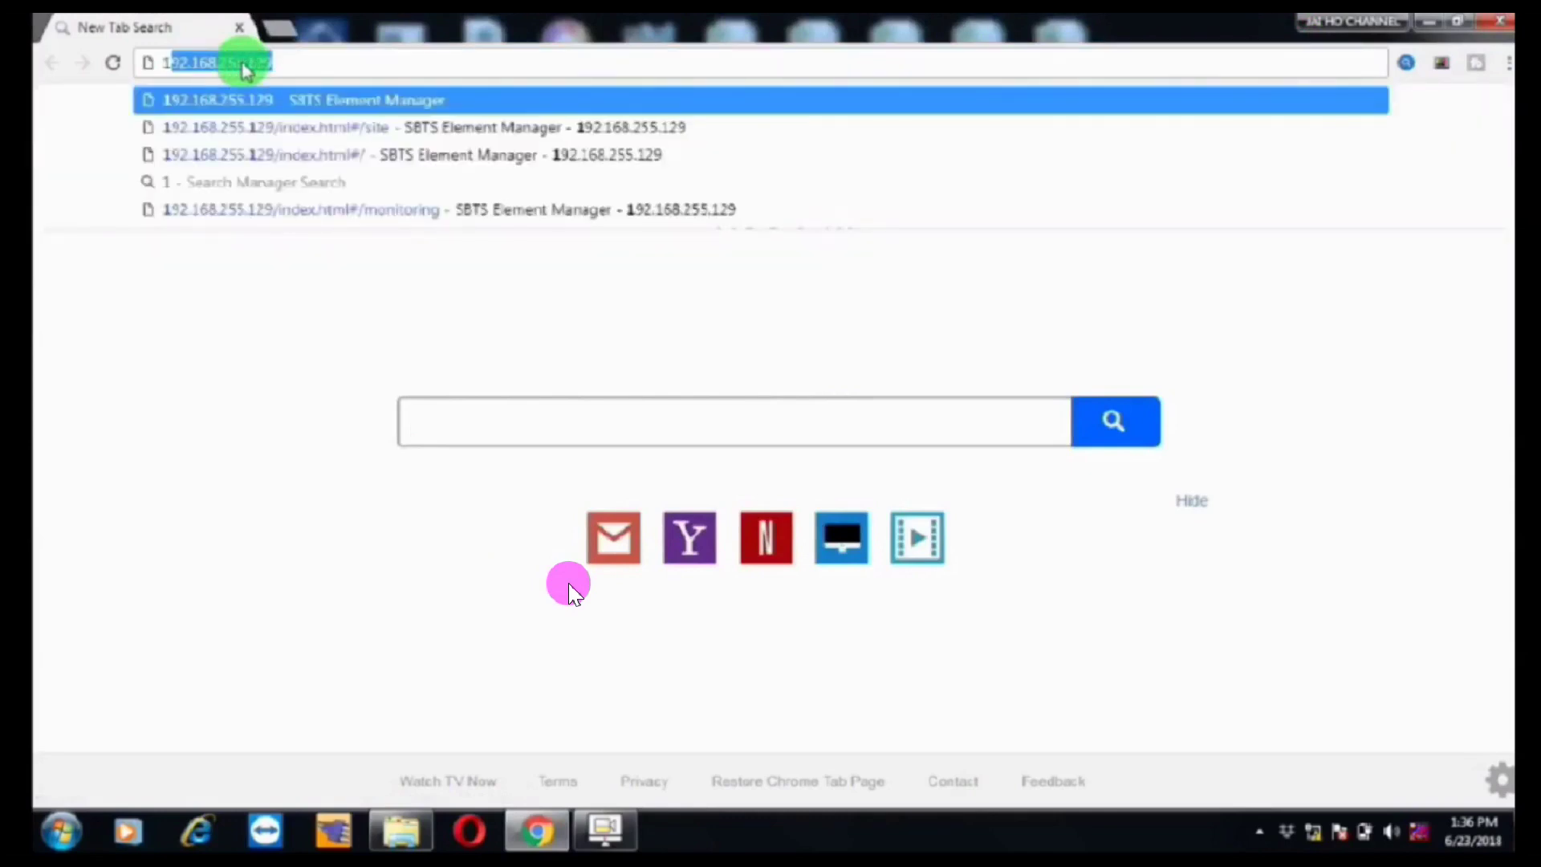
key("Return")
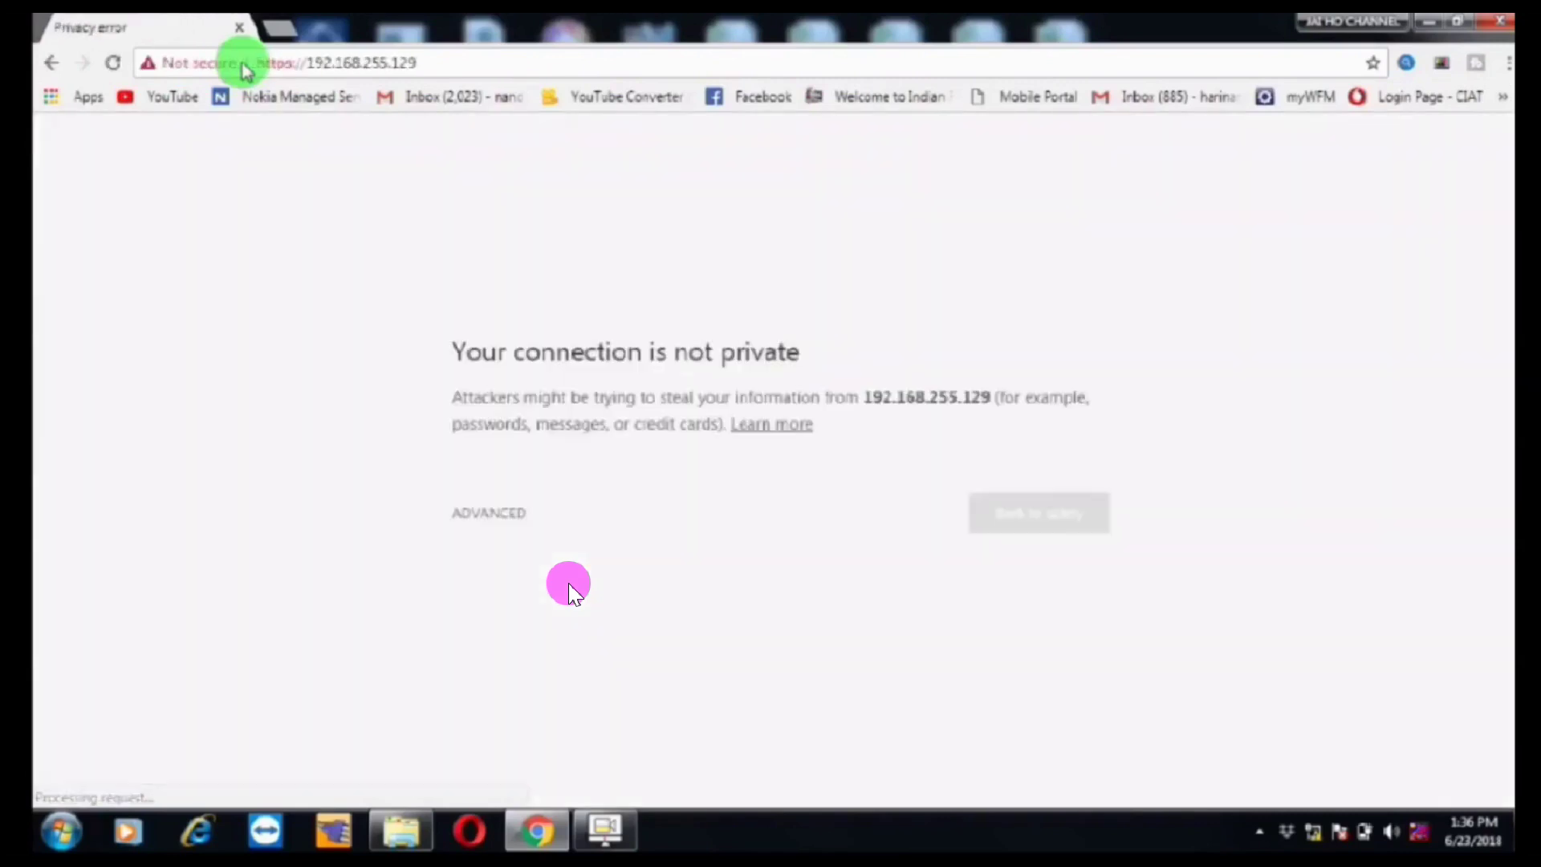
left_click(491, 634)
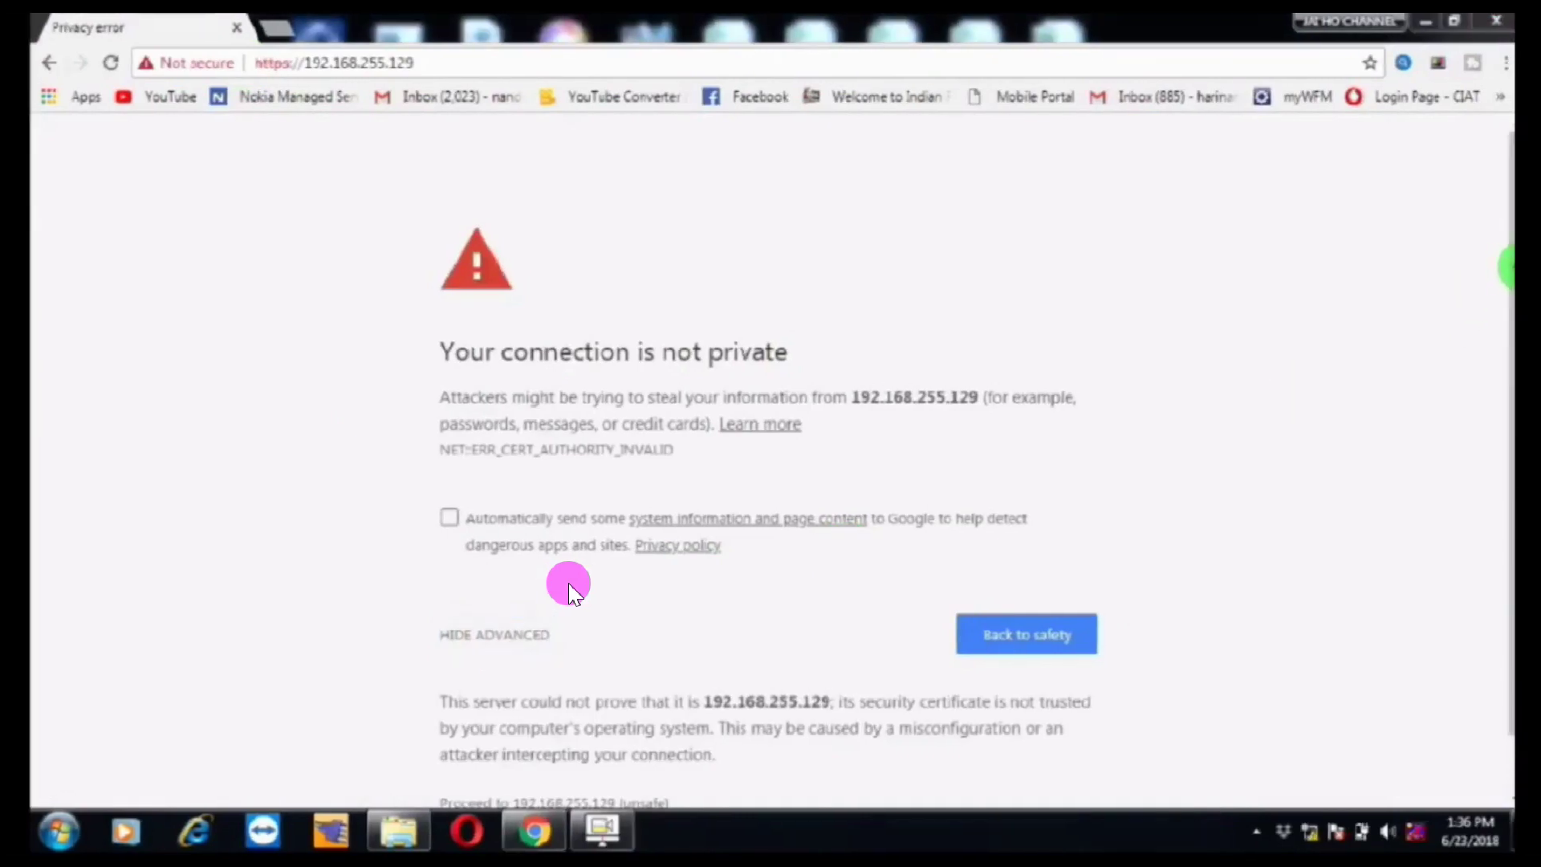
left_click_drag(1504, 281, 1510, 327)
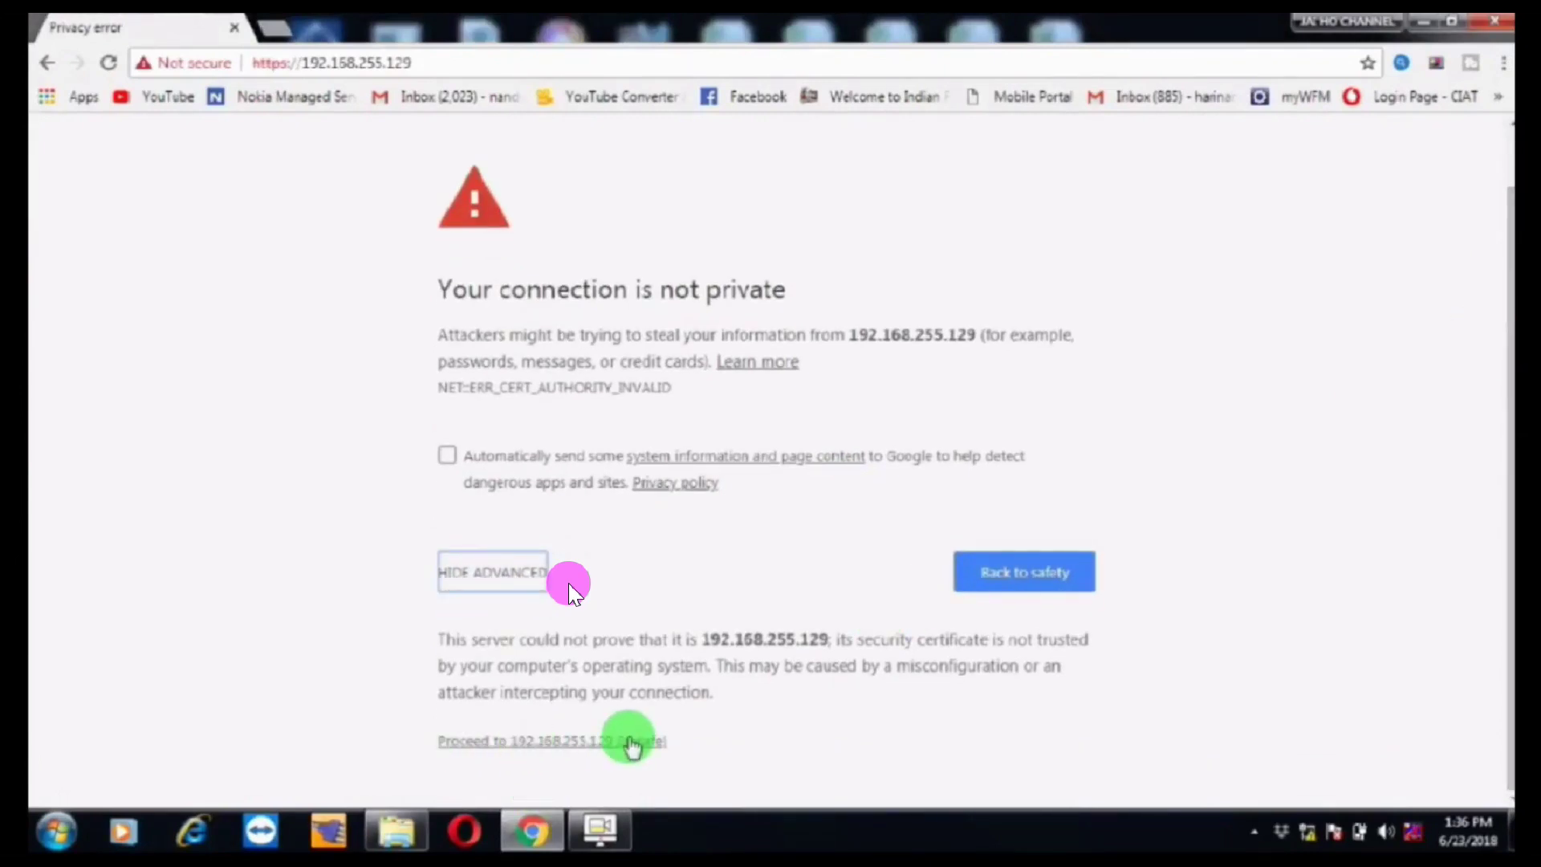
left_click(535, 742)
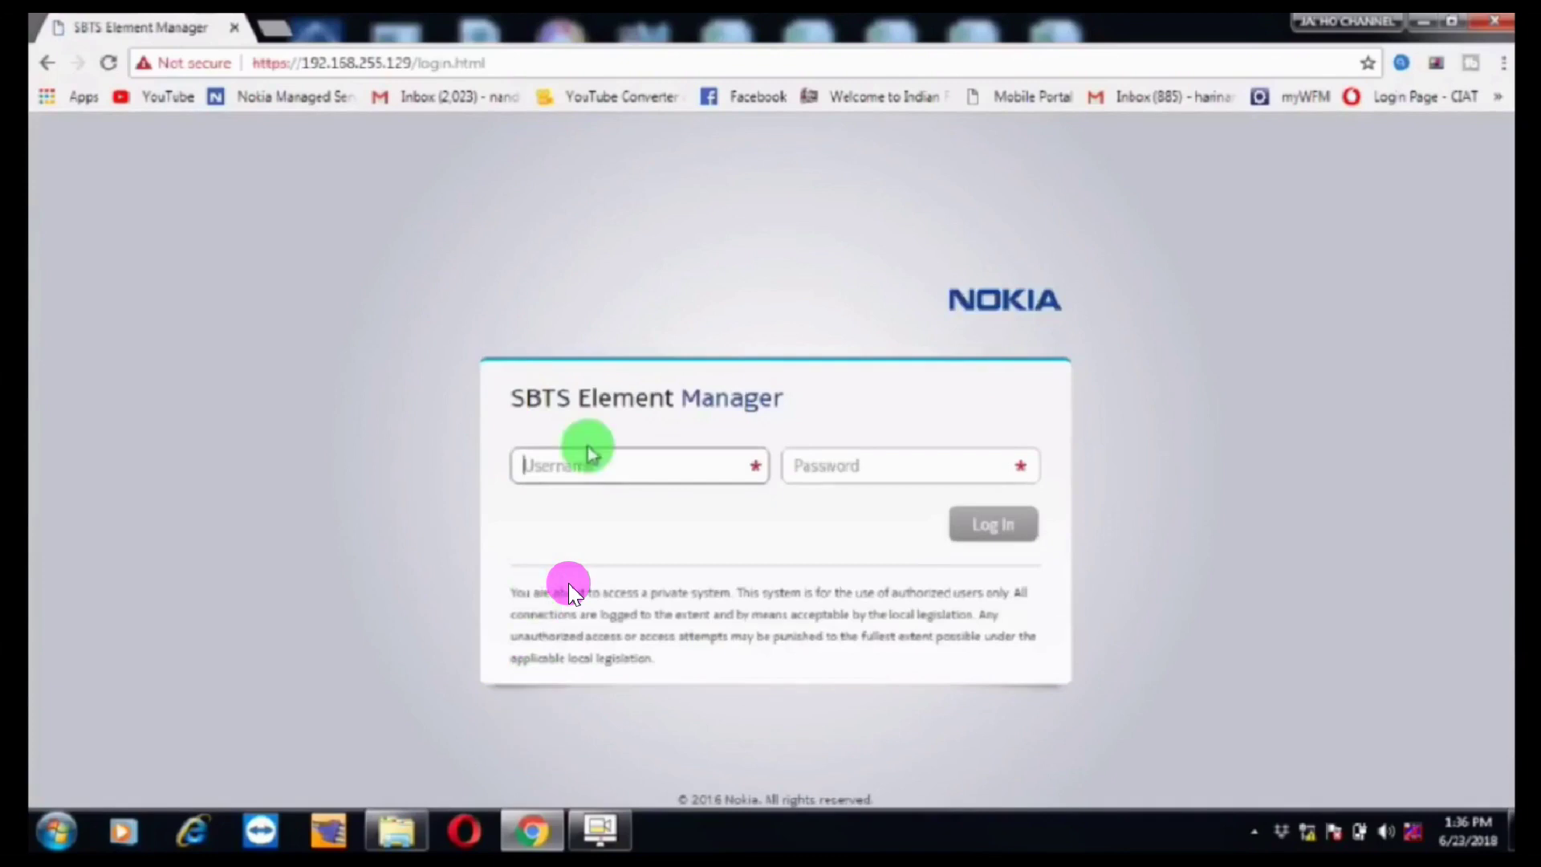
Step: Log in to SBTS Element Manager with the admin user name and password
left_click(577, 466)
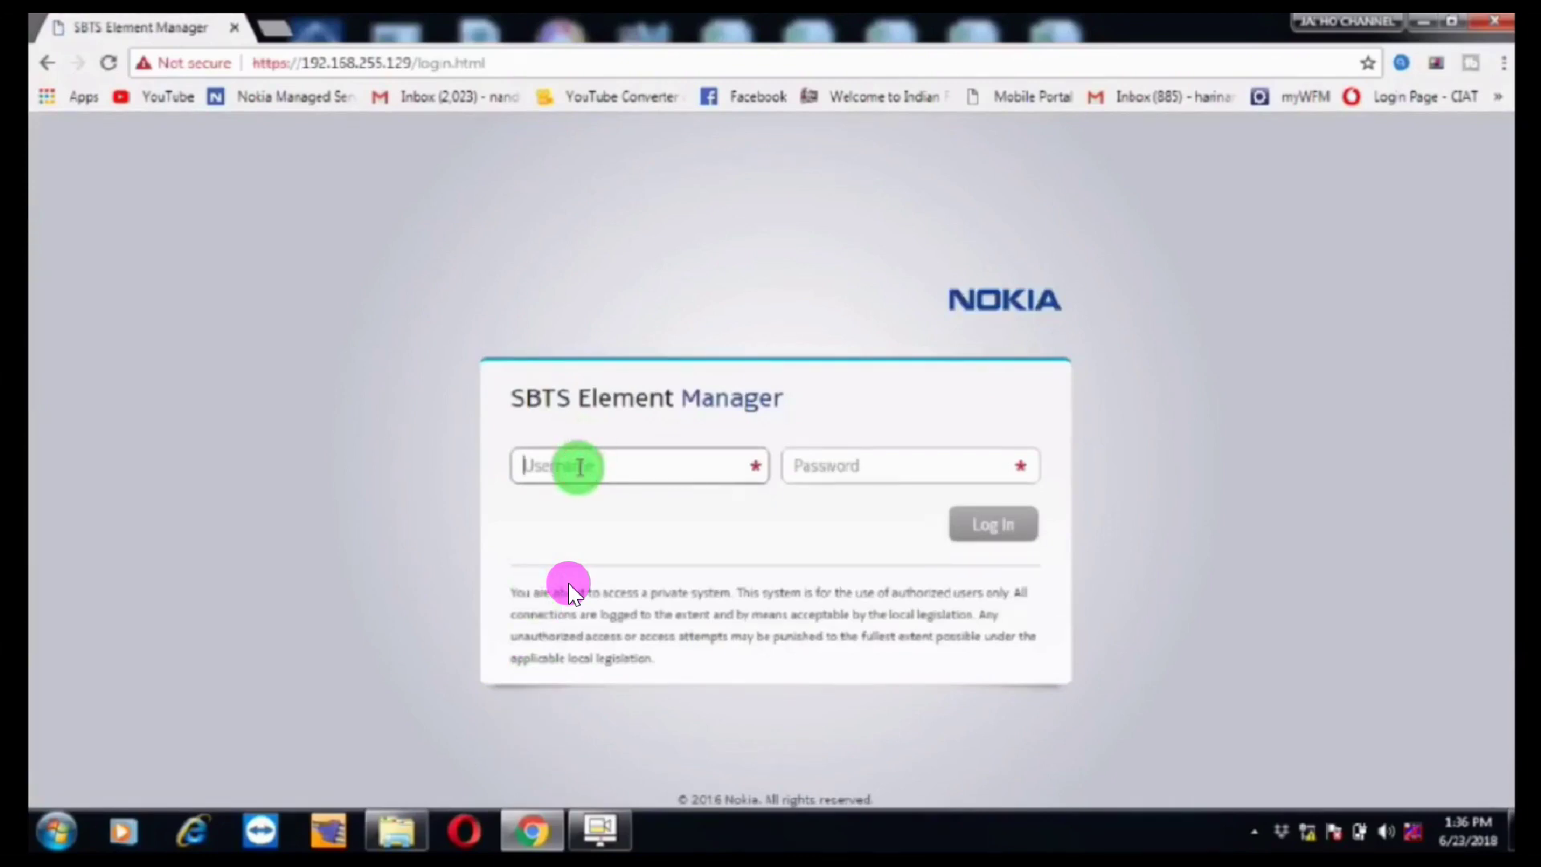
type("Nemuadmin")
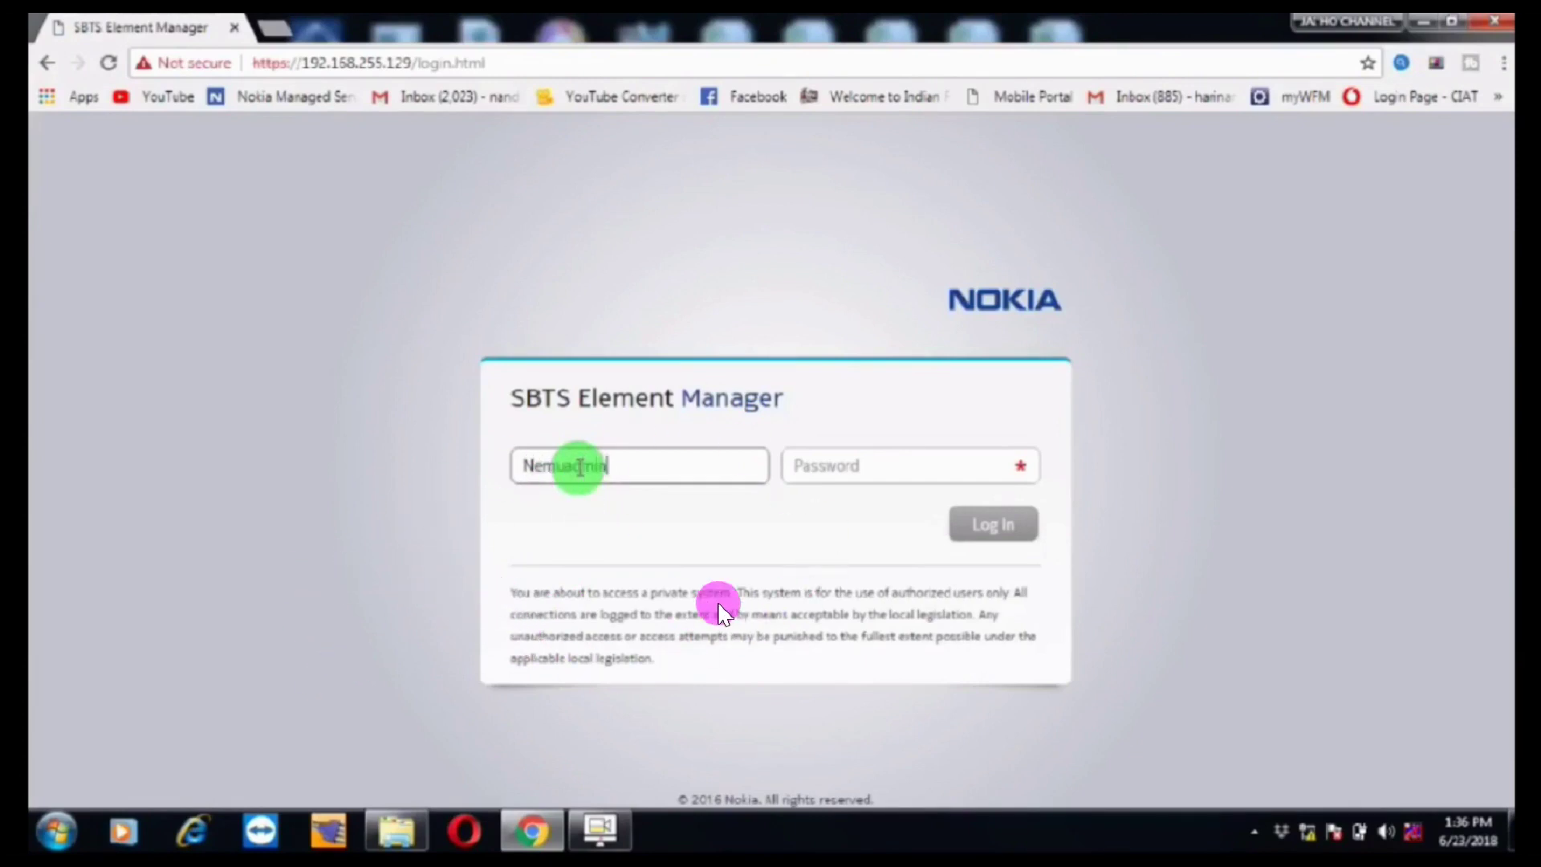
left_click(855, 472)
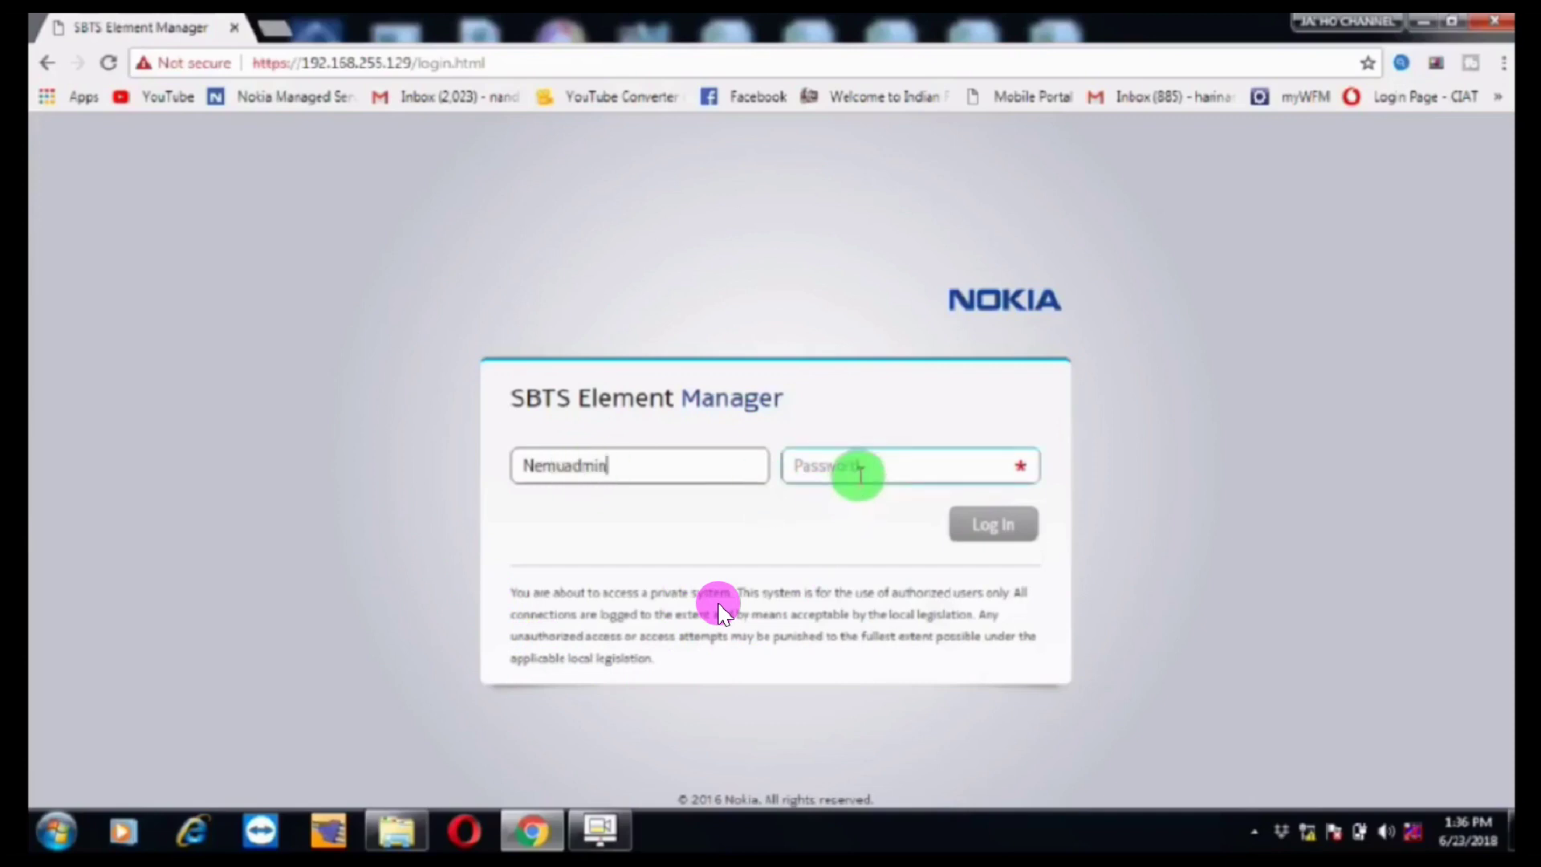
type("ne")
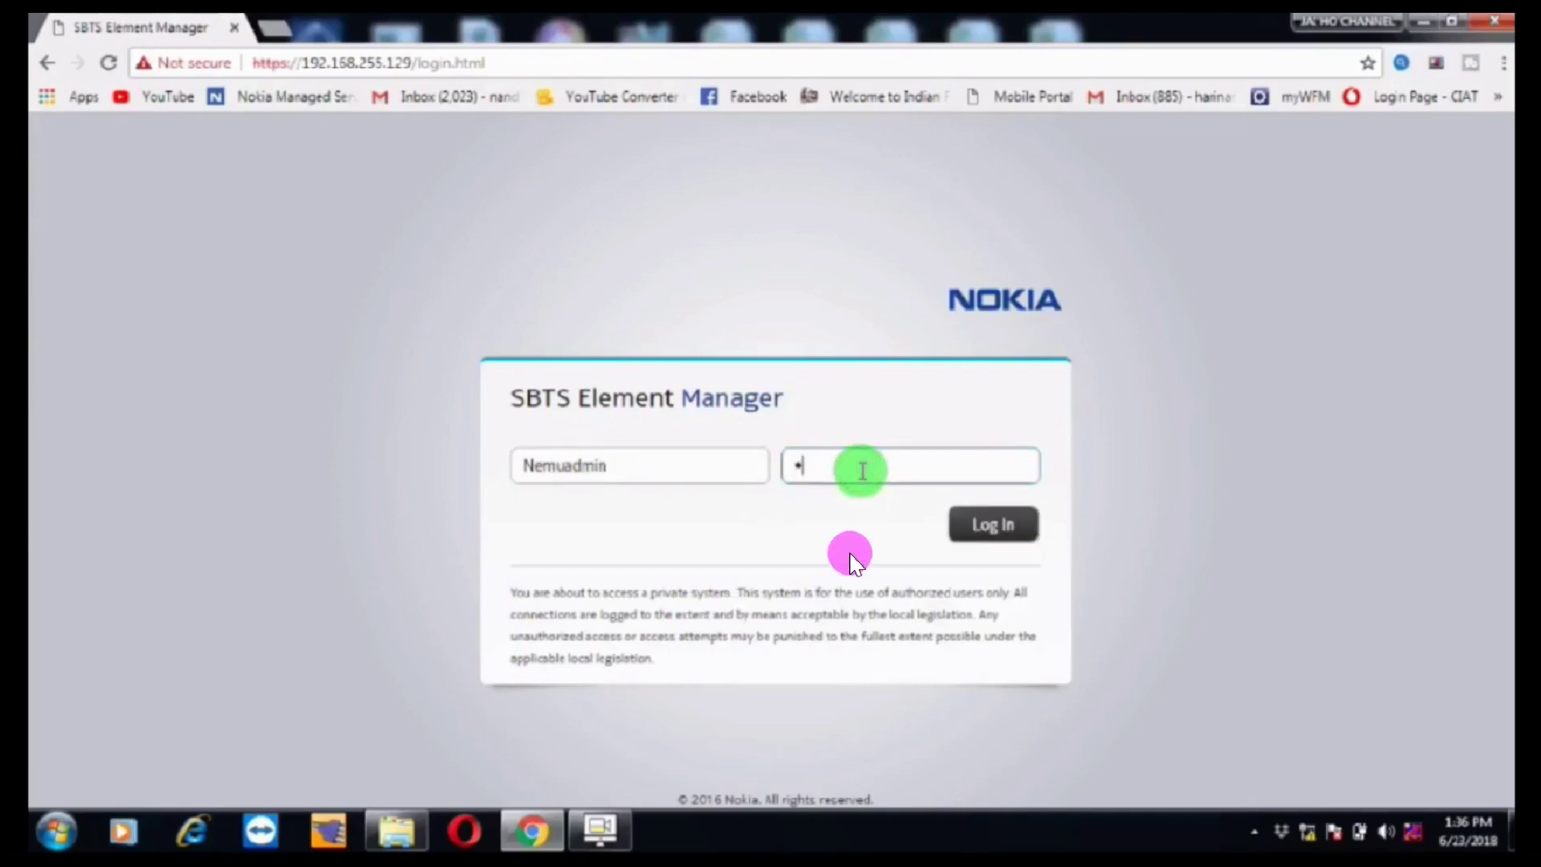
type("muu")
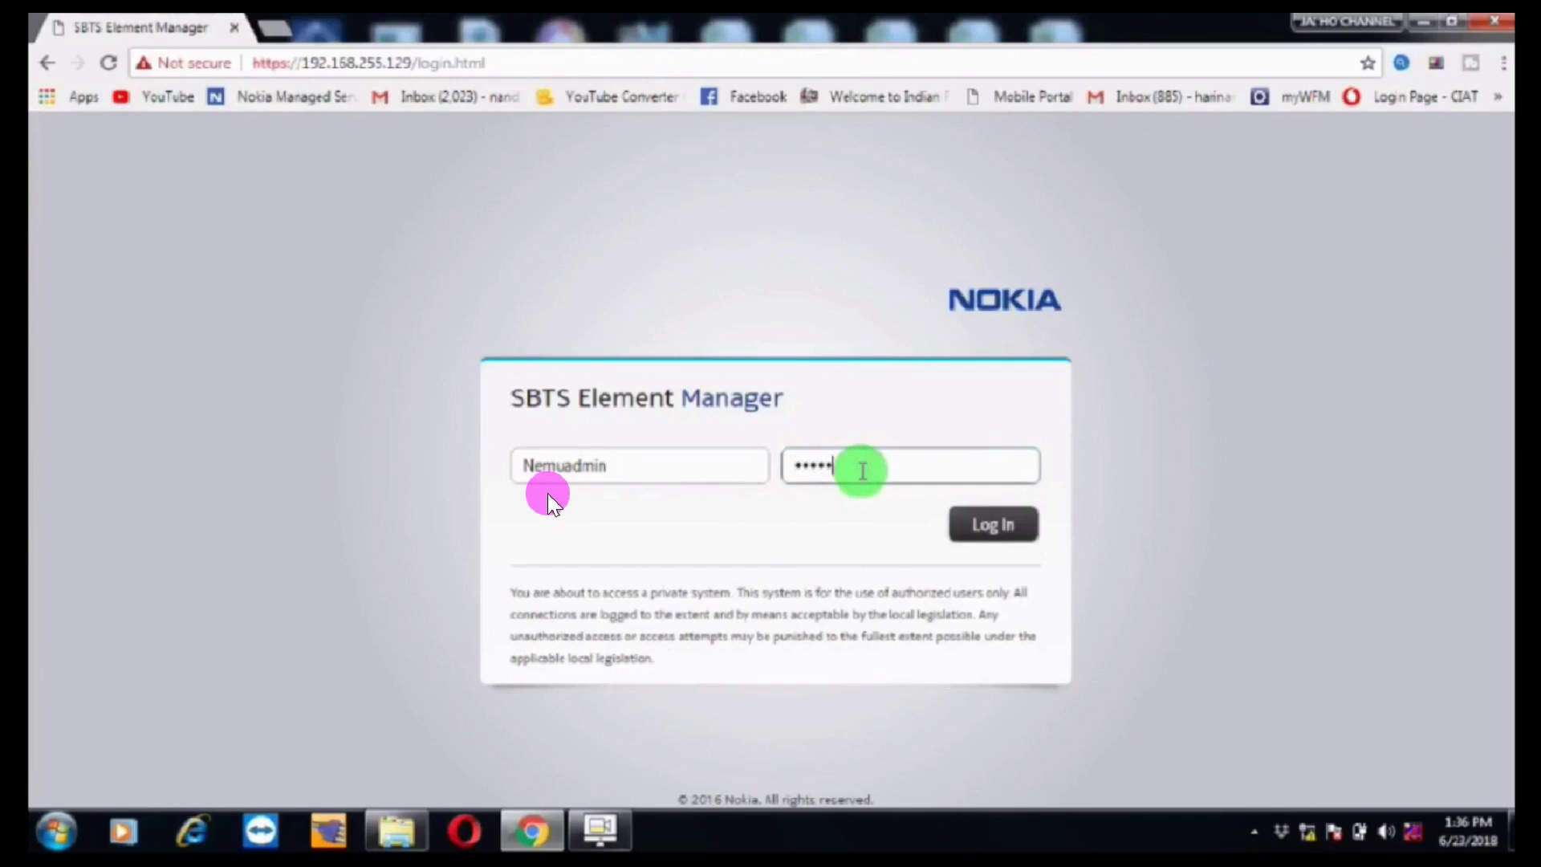
type("ser")
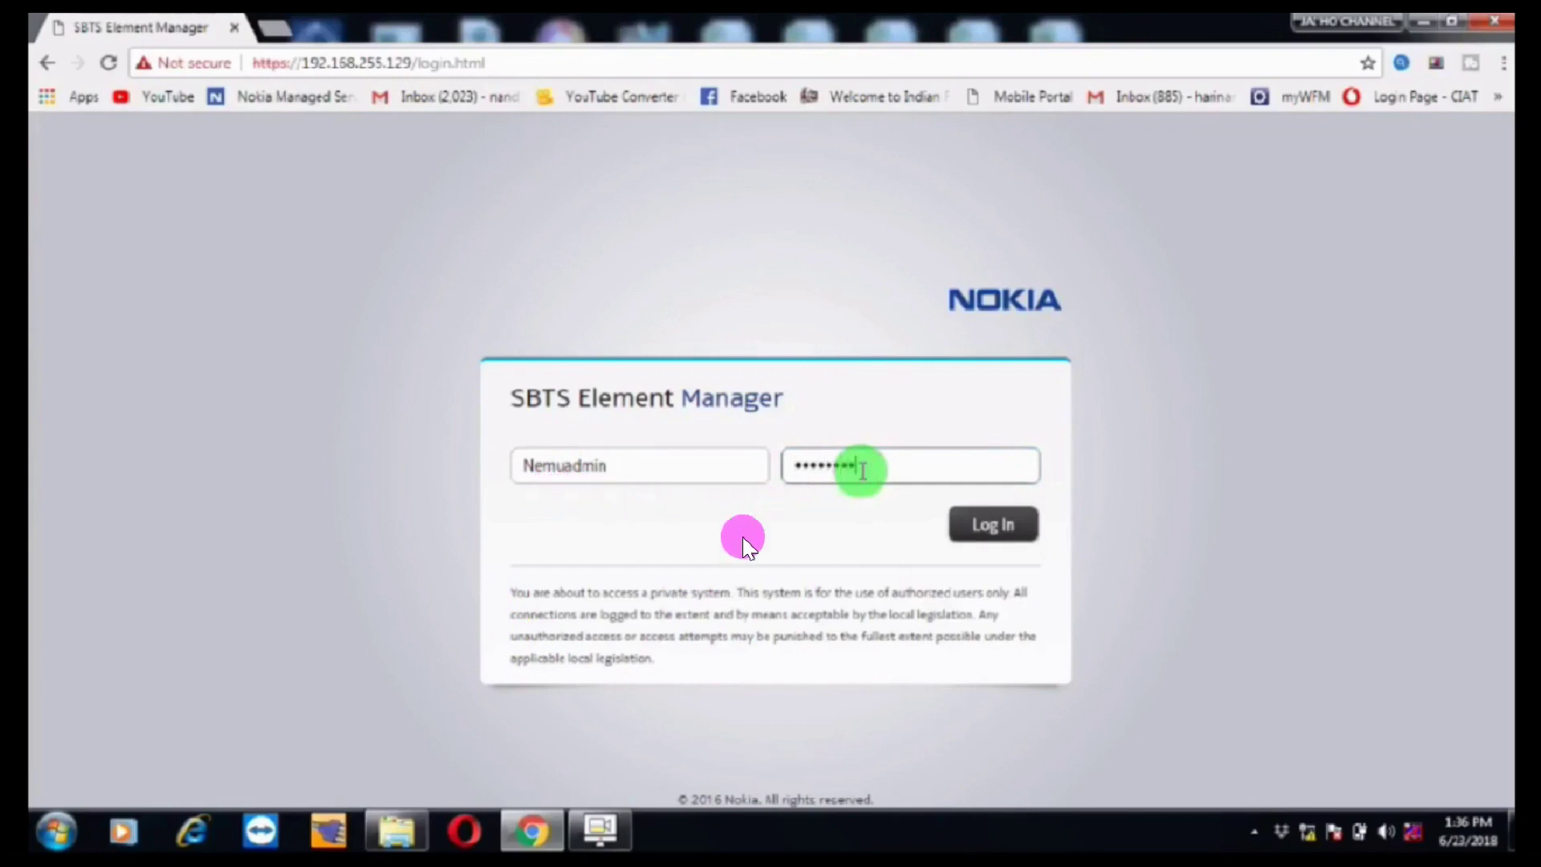
left_click(1003, 543)
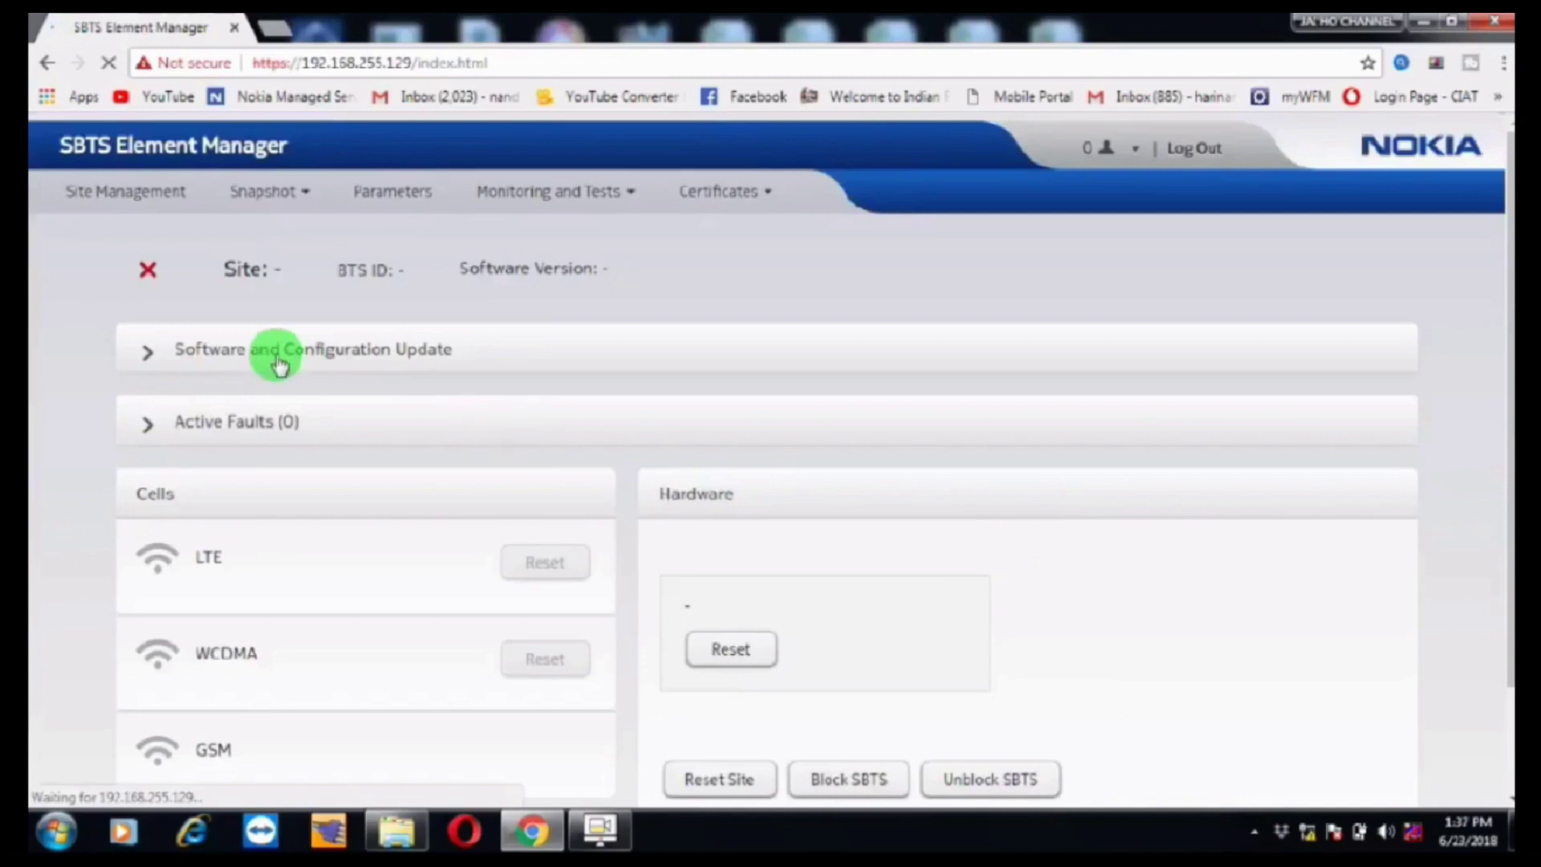
Step: Expand Software and Configuration Update to show active version SBTS16.10_ENB_A53_0000_004034_000076
left_click(234, 345)
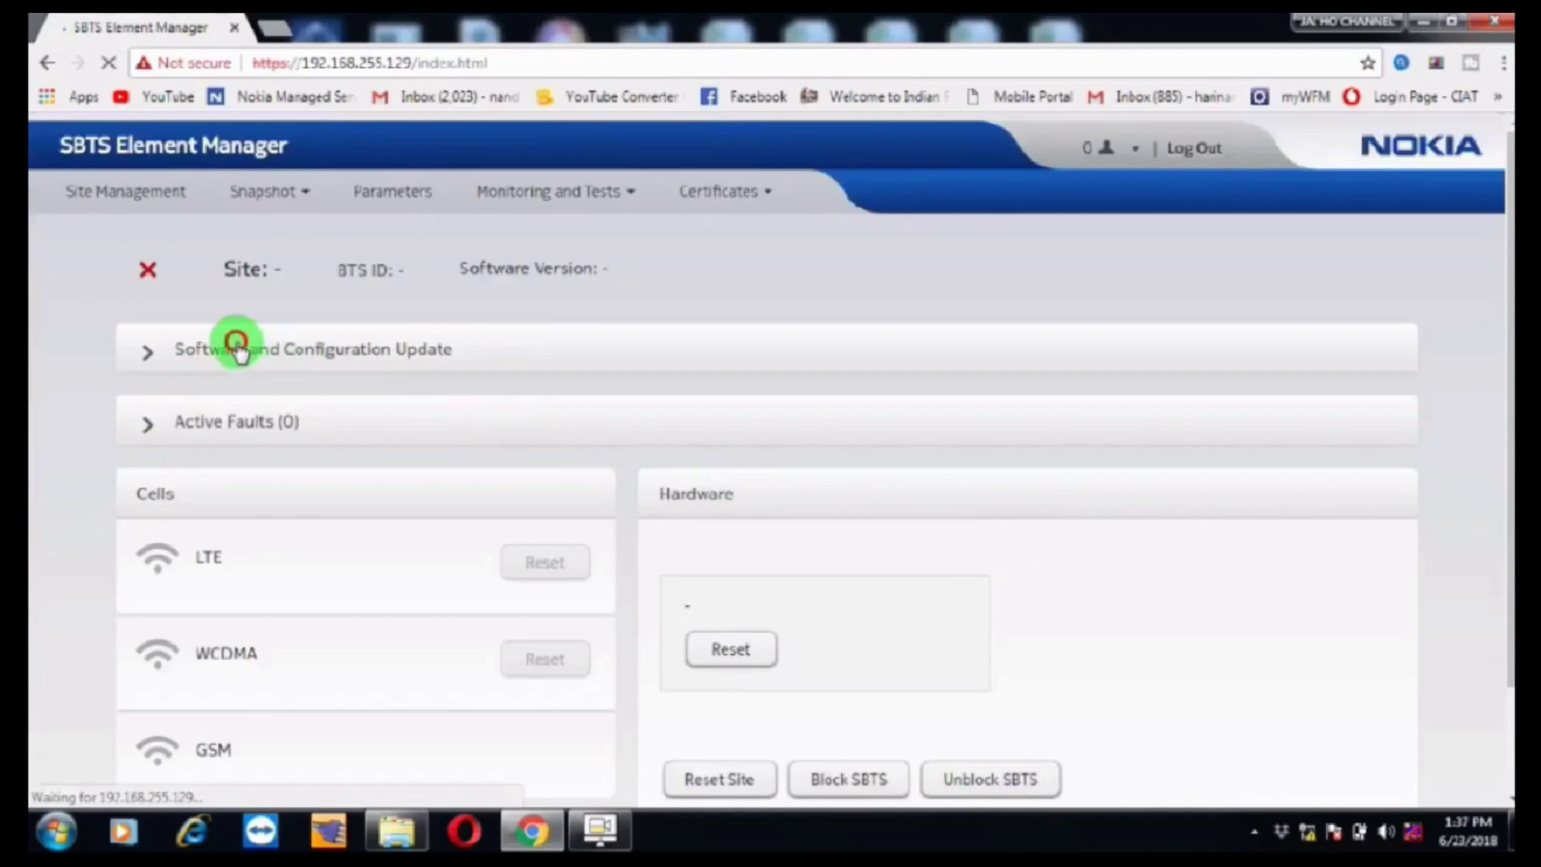
left_click(239, 351)
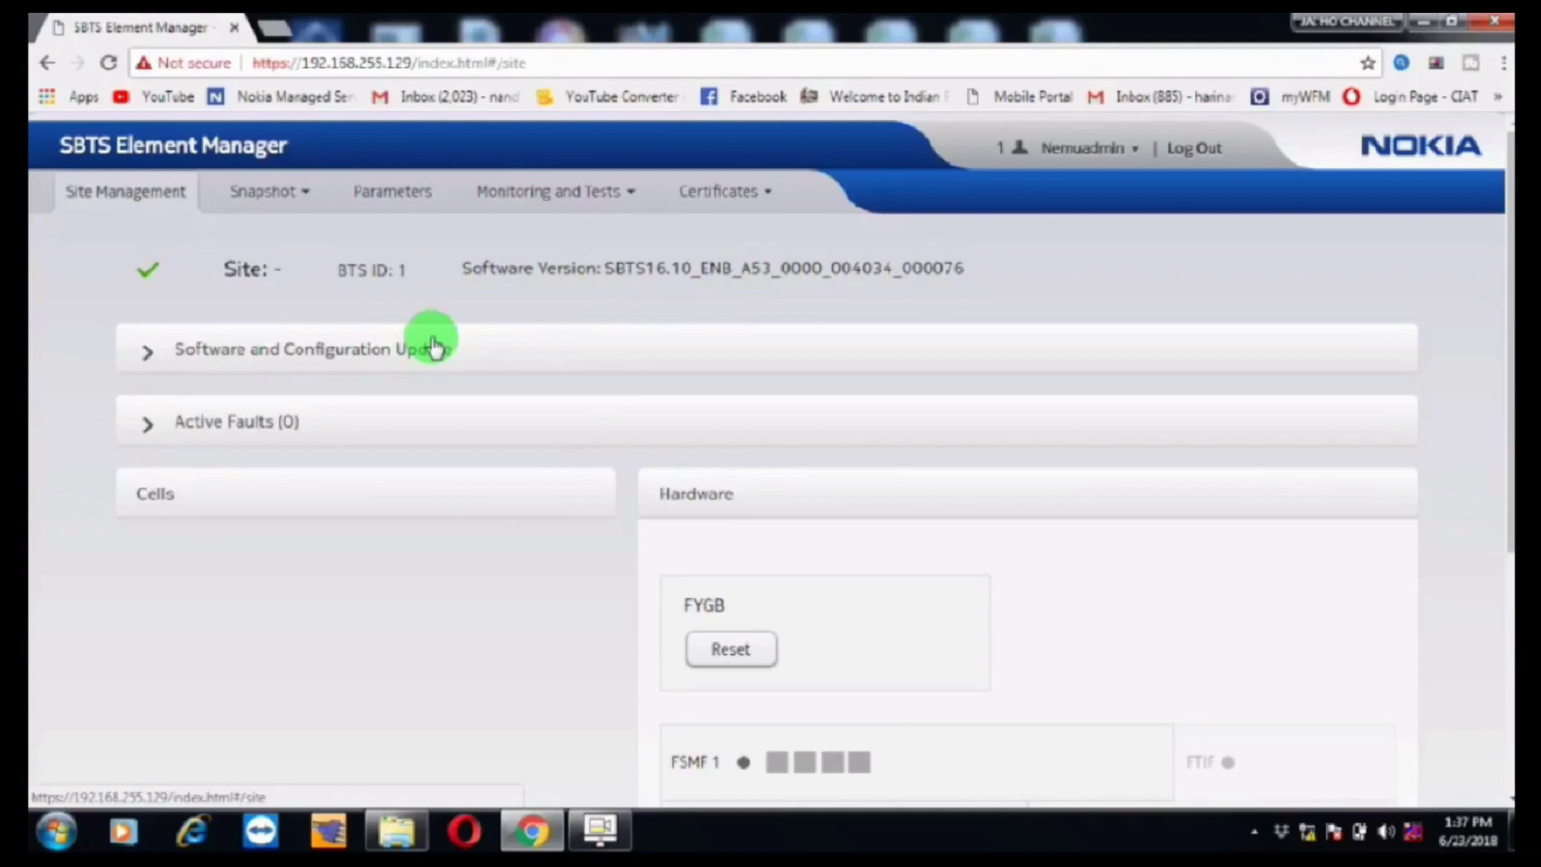
left_click(372, 347)
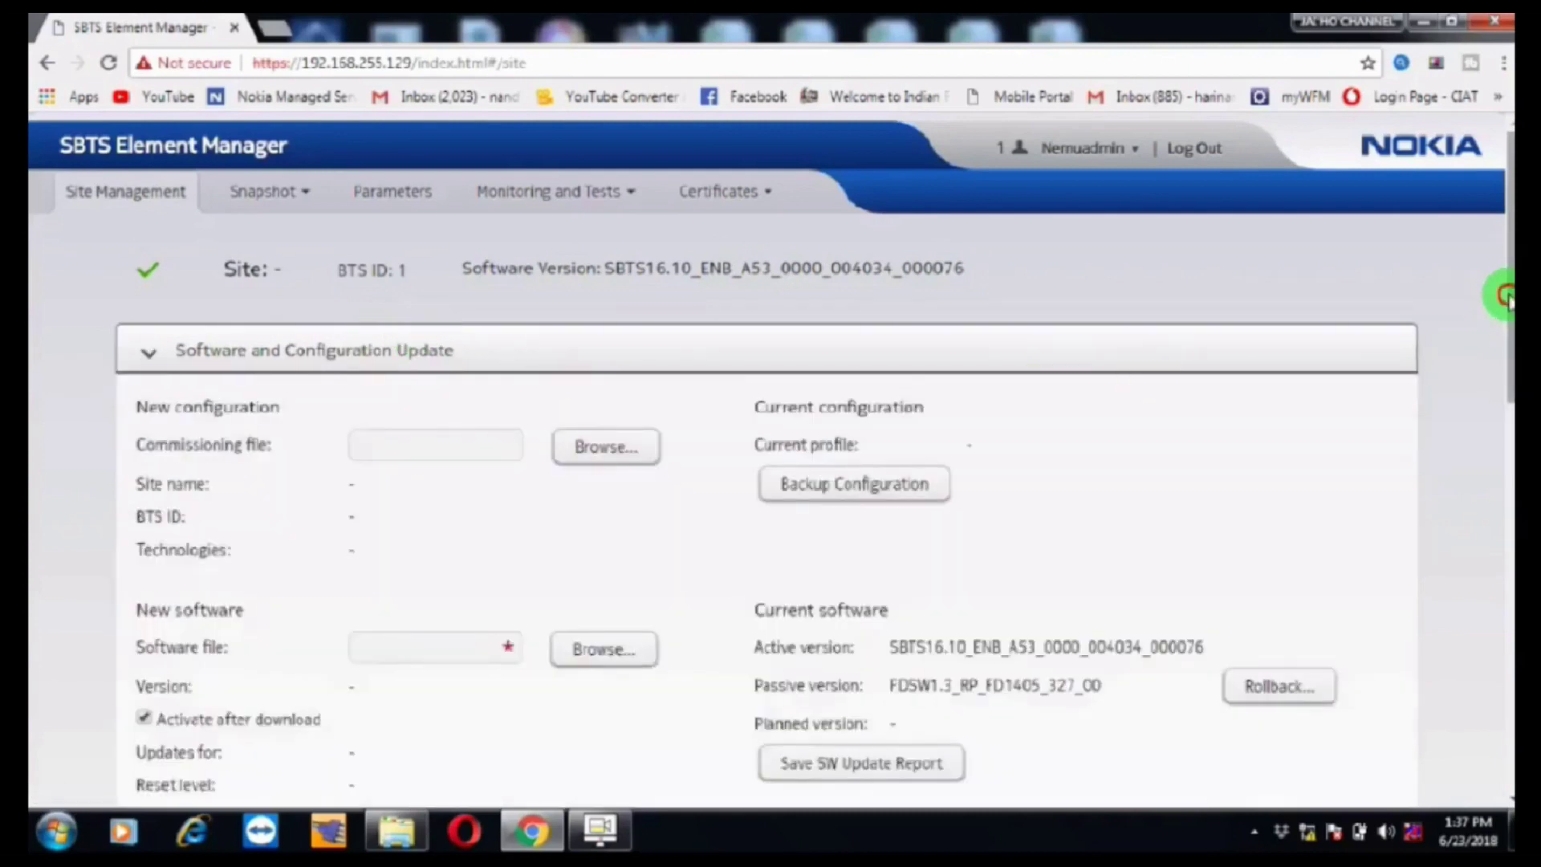
left_click_drag(1505, 342, 1508, 594)
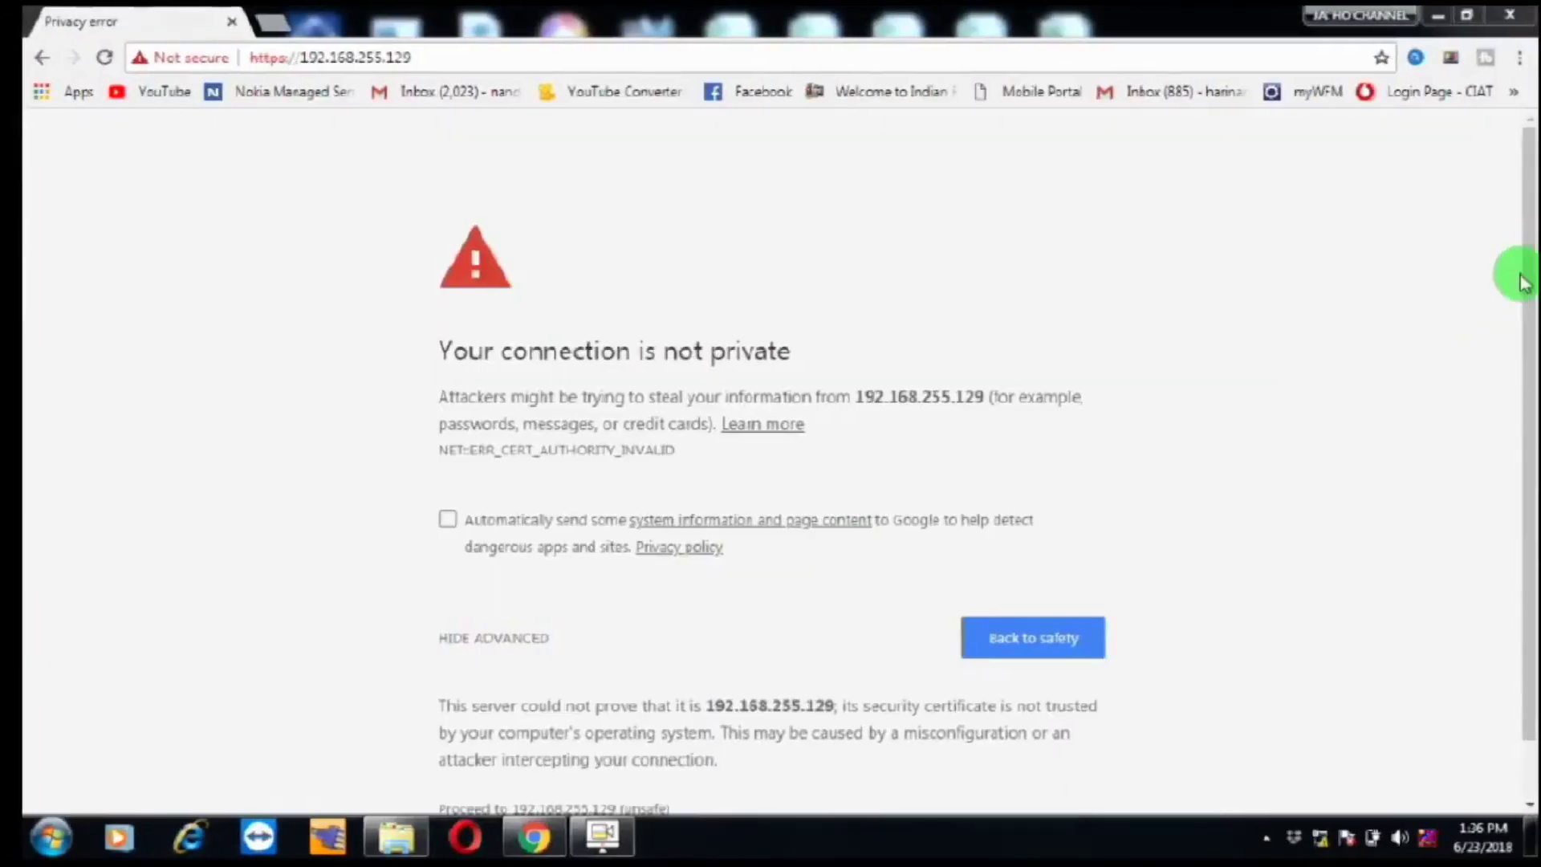
Step: Proceed past the certificate warning again and log back in with the admin user name and password
left_click_drag(1529, 282, 1517, 341)
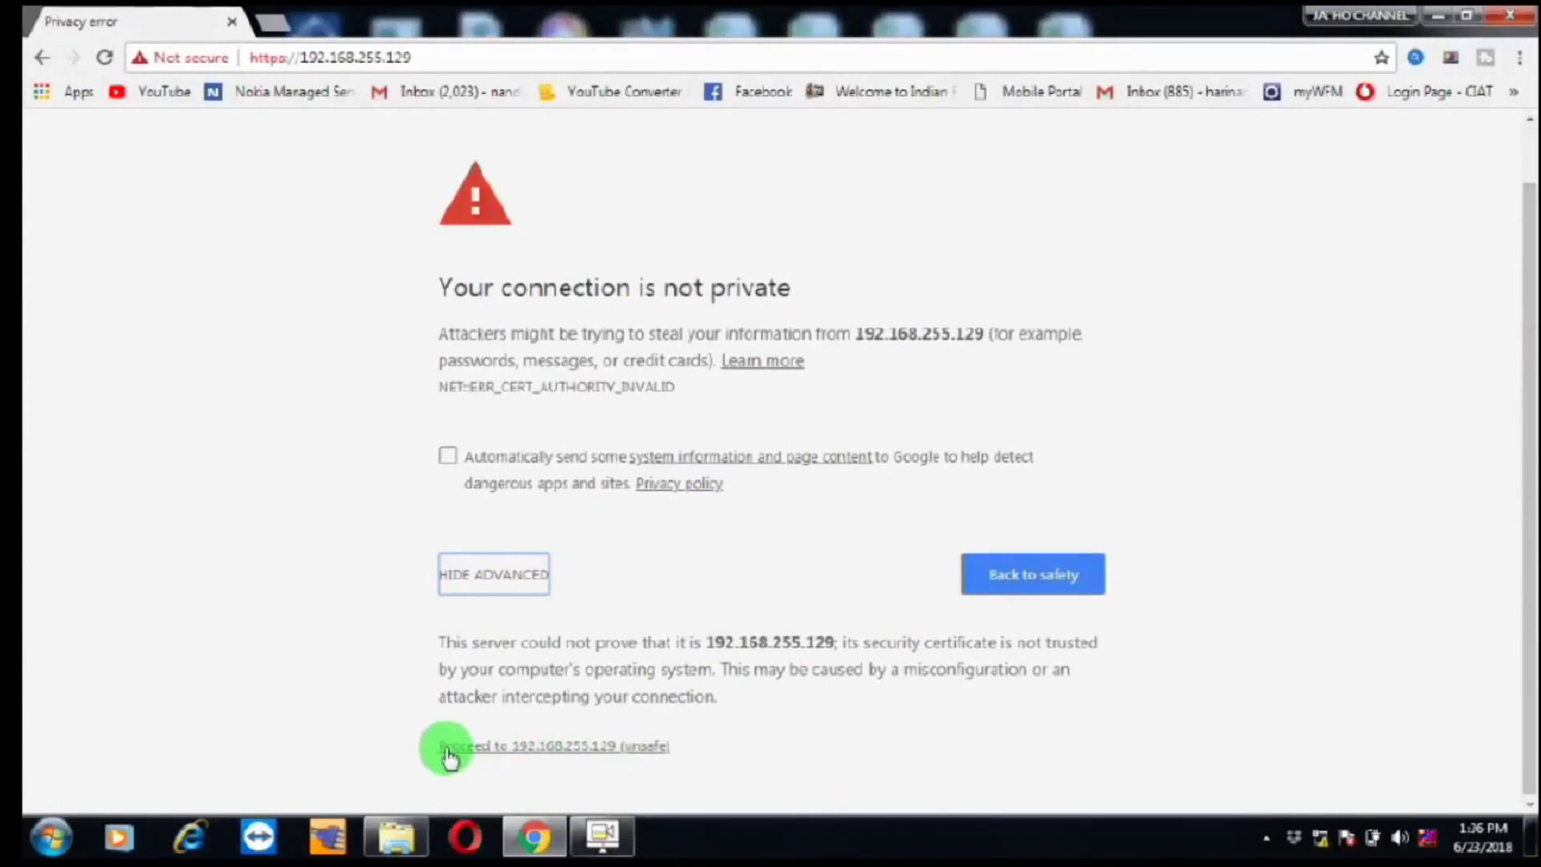
left_click(546, 750)
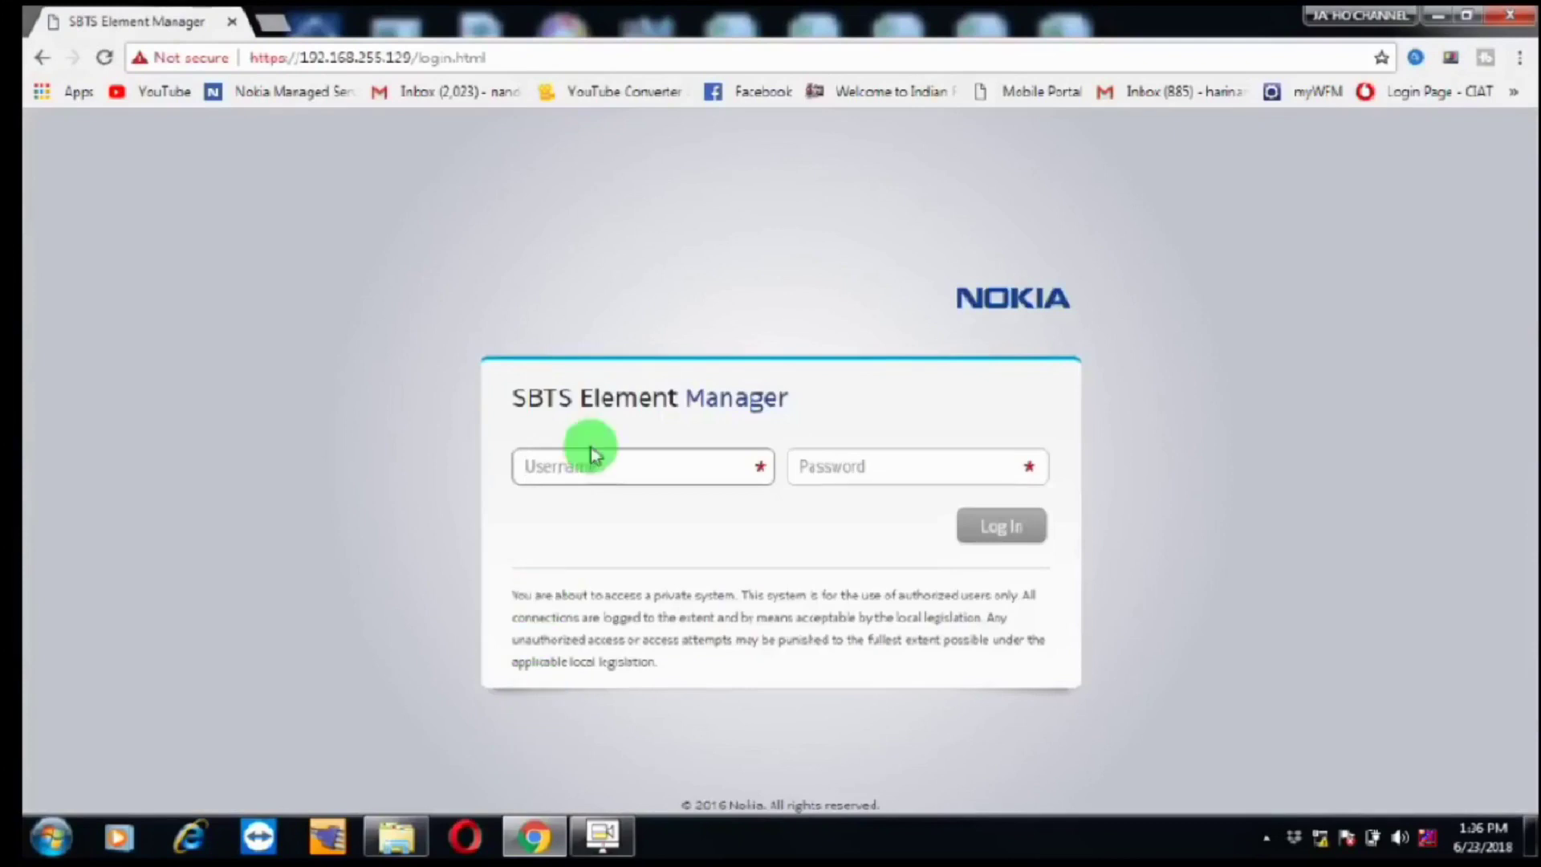
left_click(579, 467)
type("N")
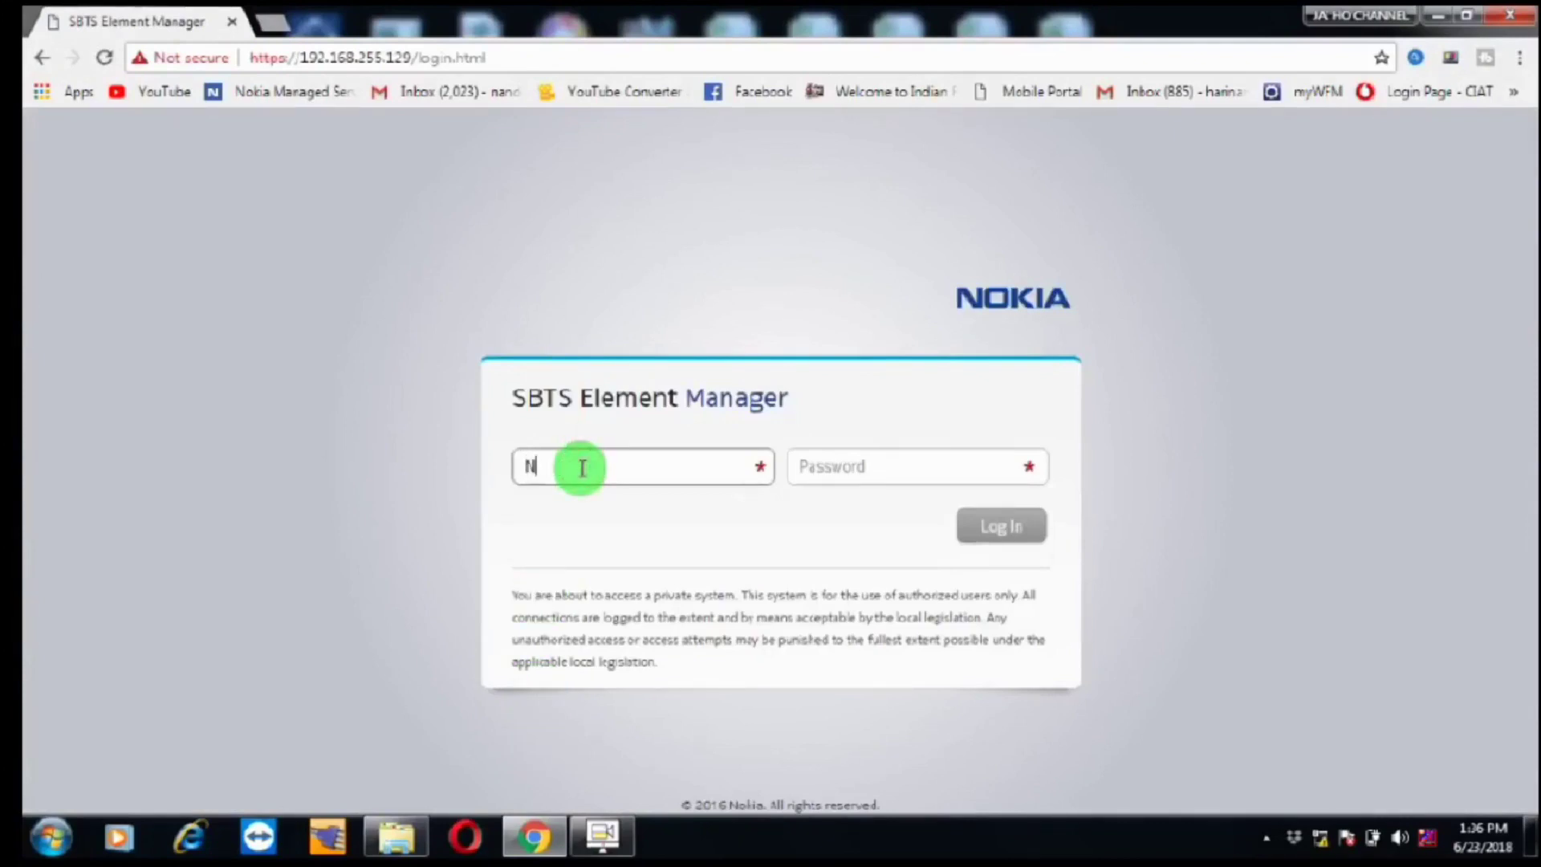
type("emuadmin")
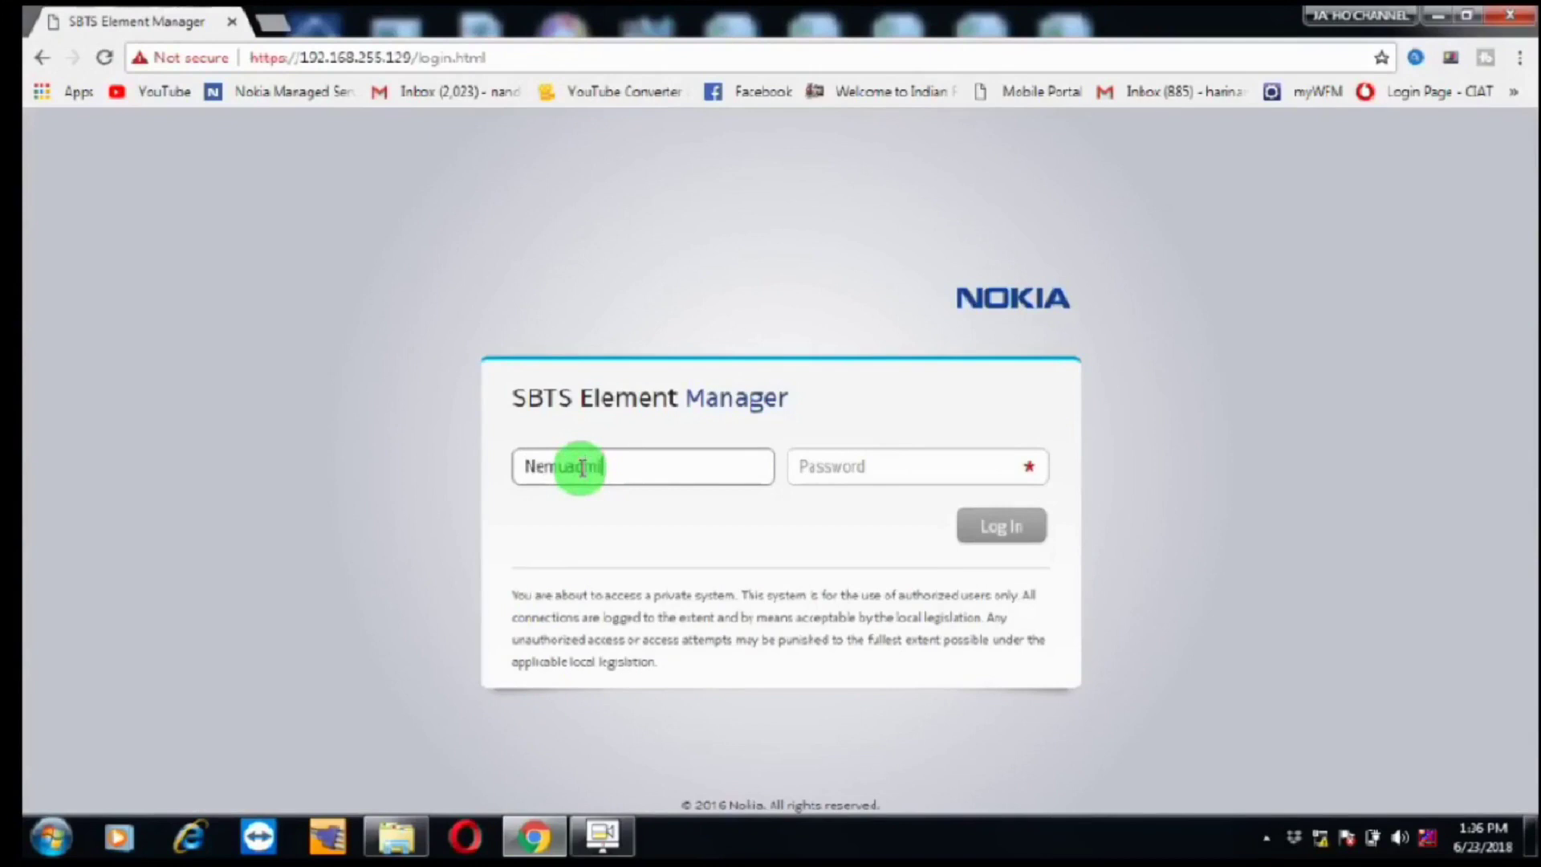
left_click(864, 471)
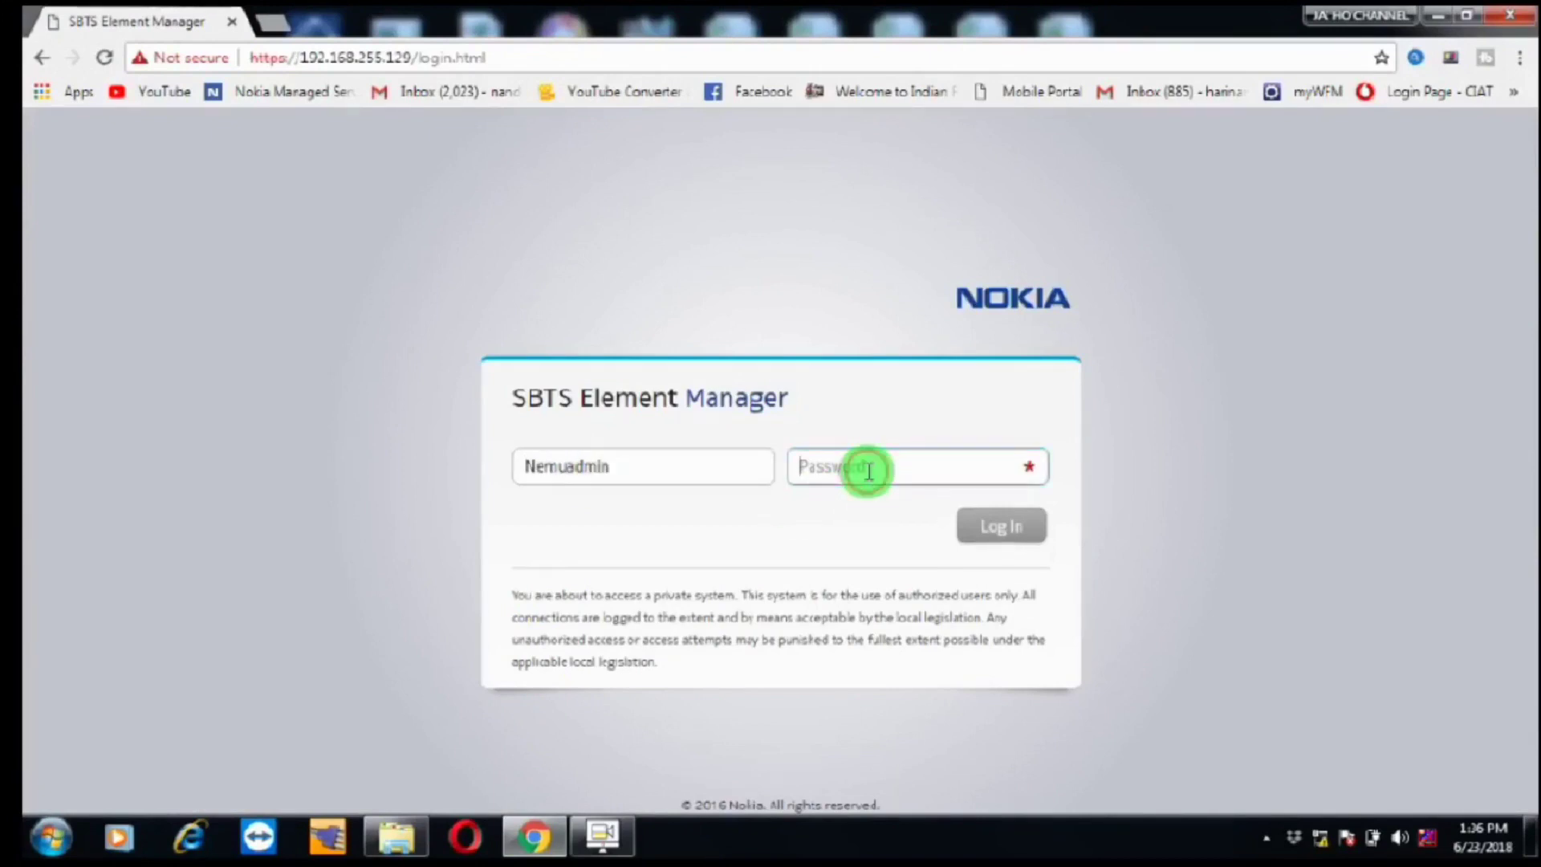
type("nemuuser")
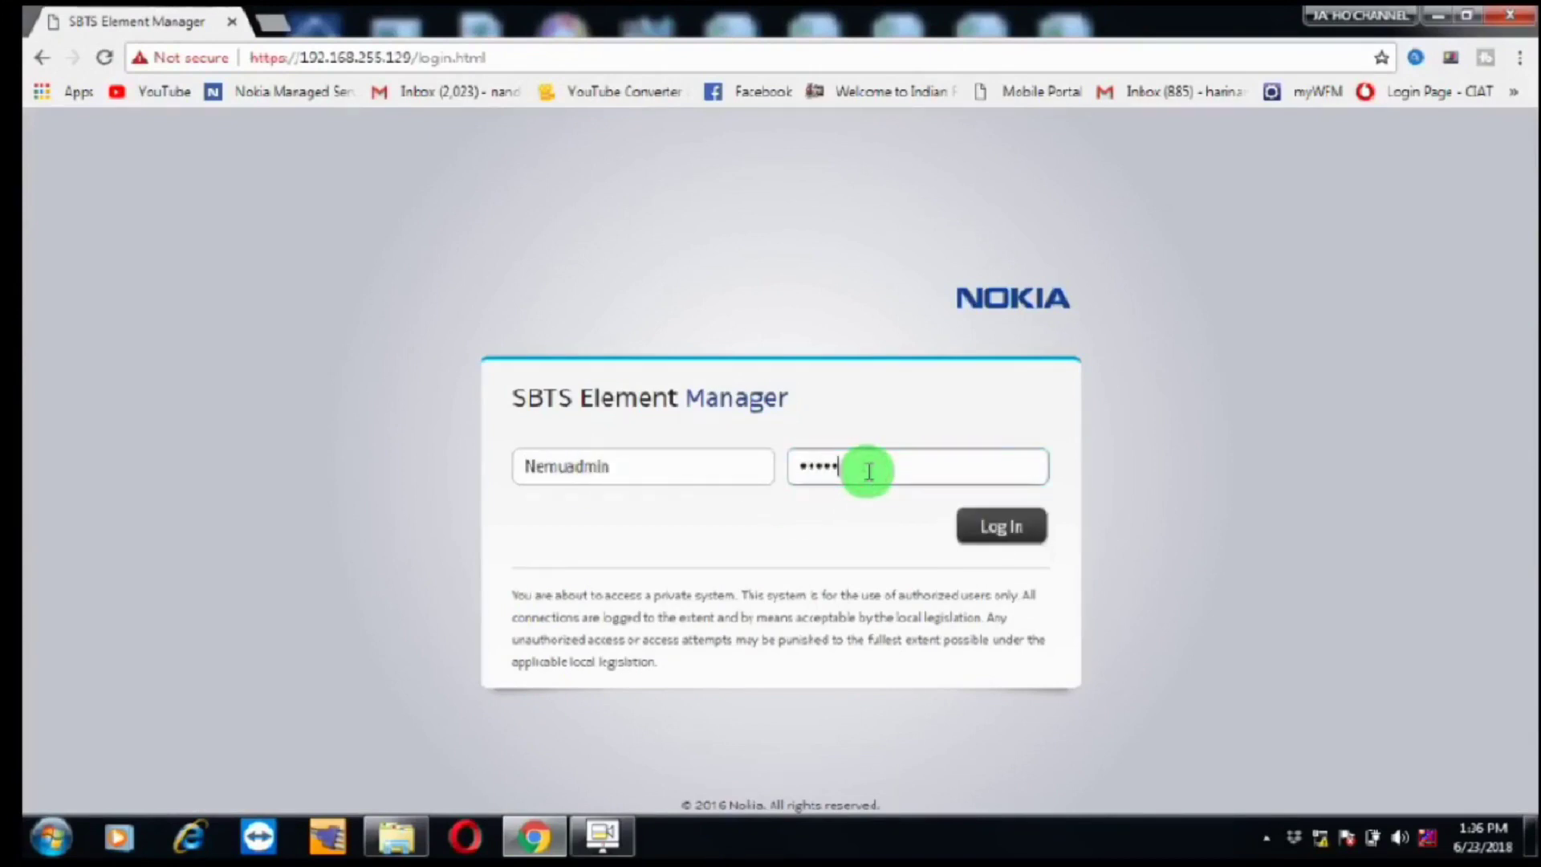
left_click(1008, 537)
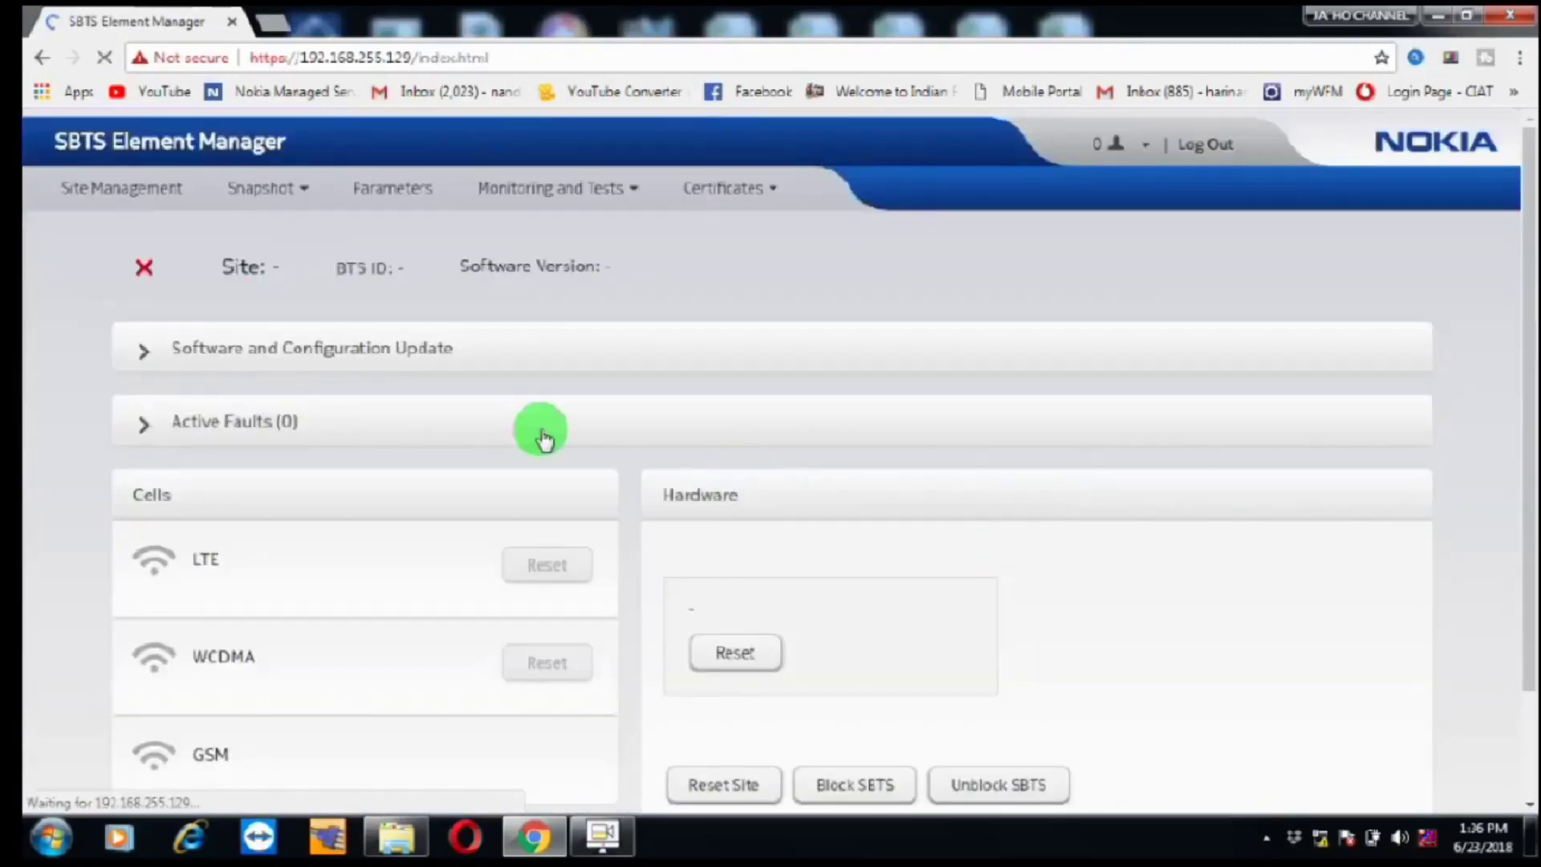
Step: Expand the Software and Configuration Update section
left_click(232, 347)
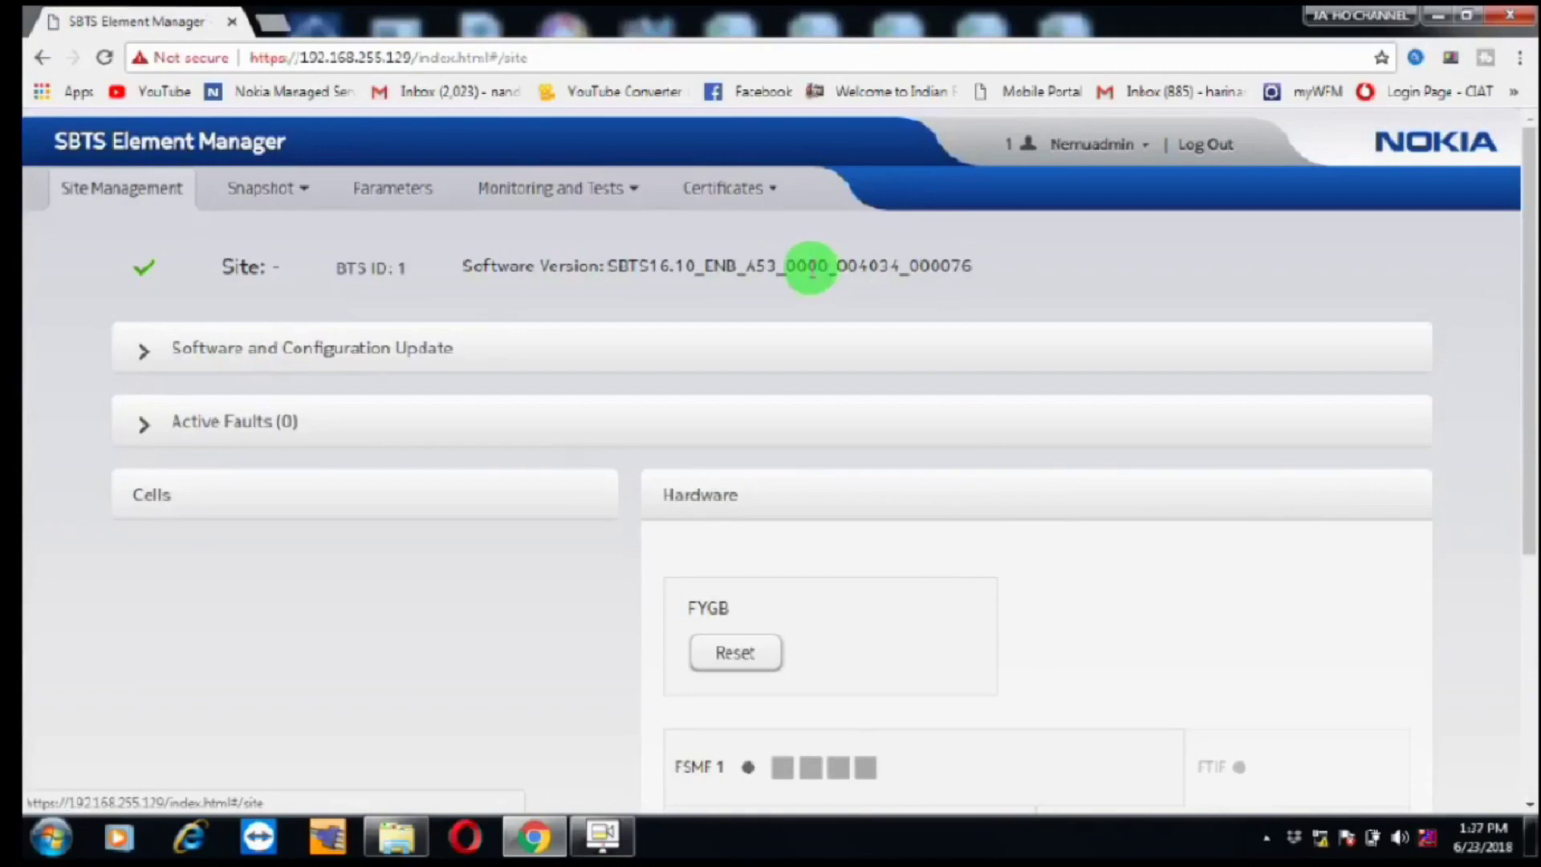
left_click(374, 349)
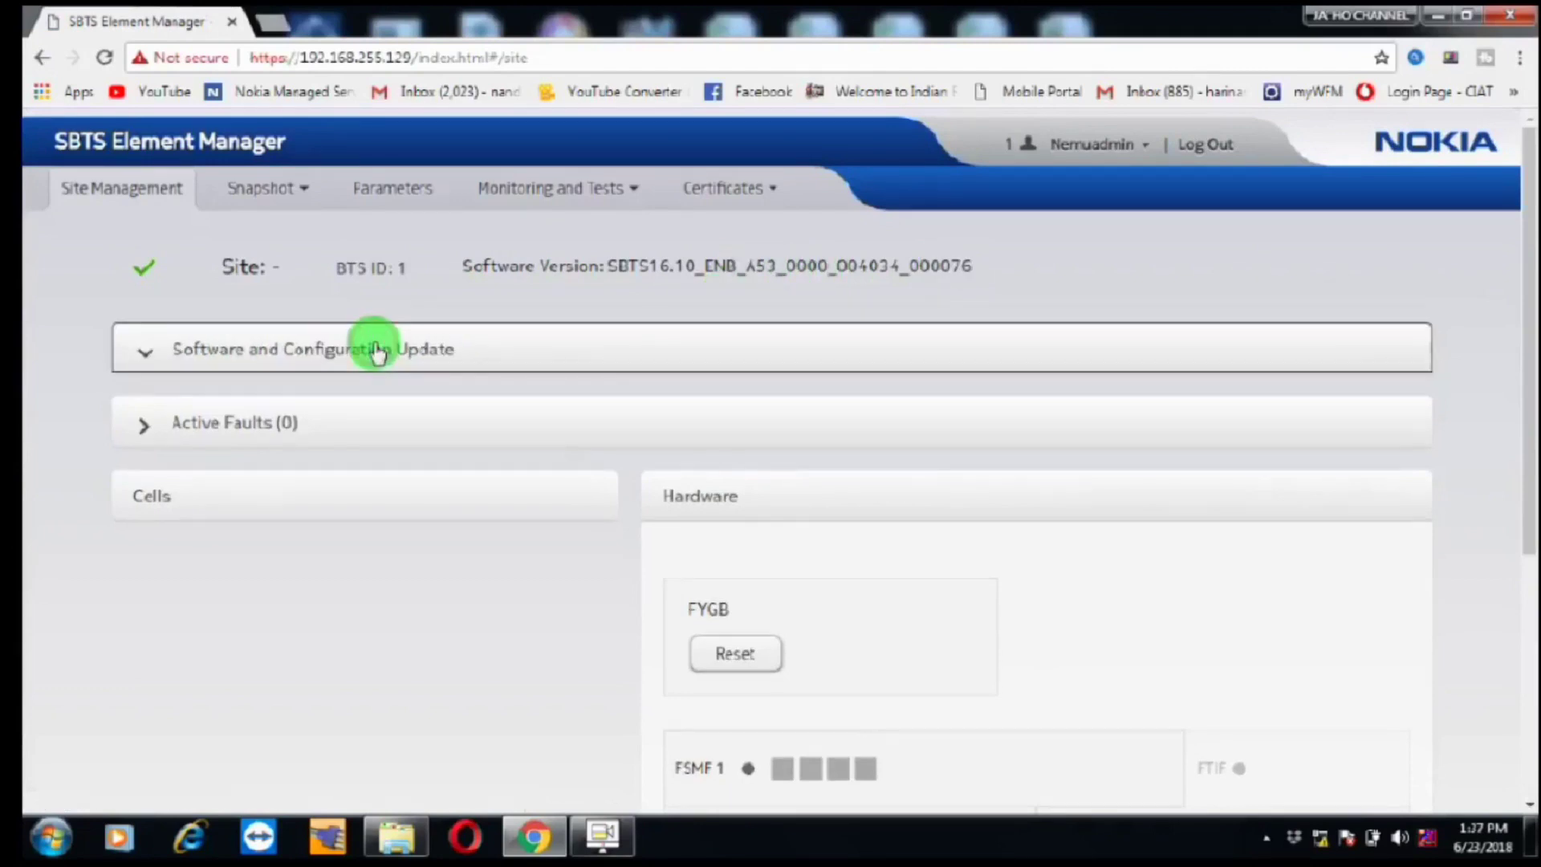
left_click_drag(1523, 295, 1523, 354)
Step: Load rev-SBTS851965 from the Desktop as the commissioning file
left_click(611, 317)
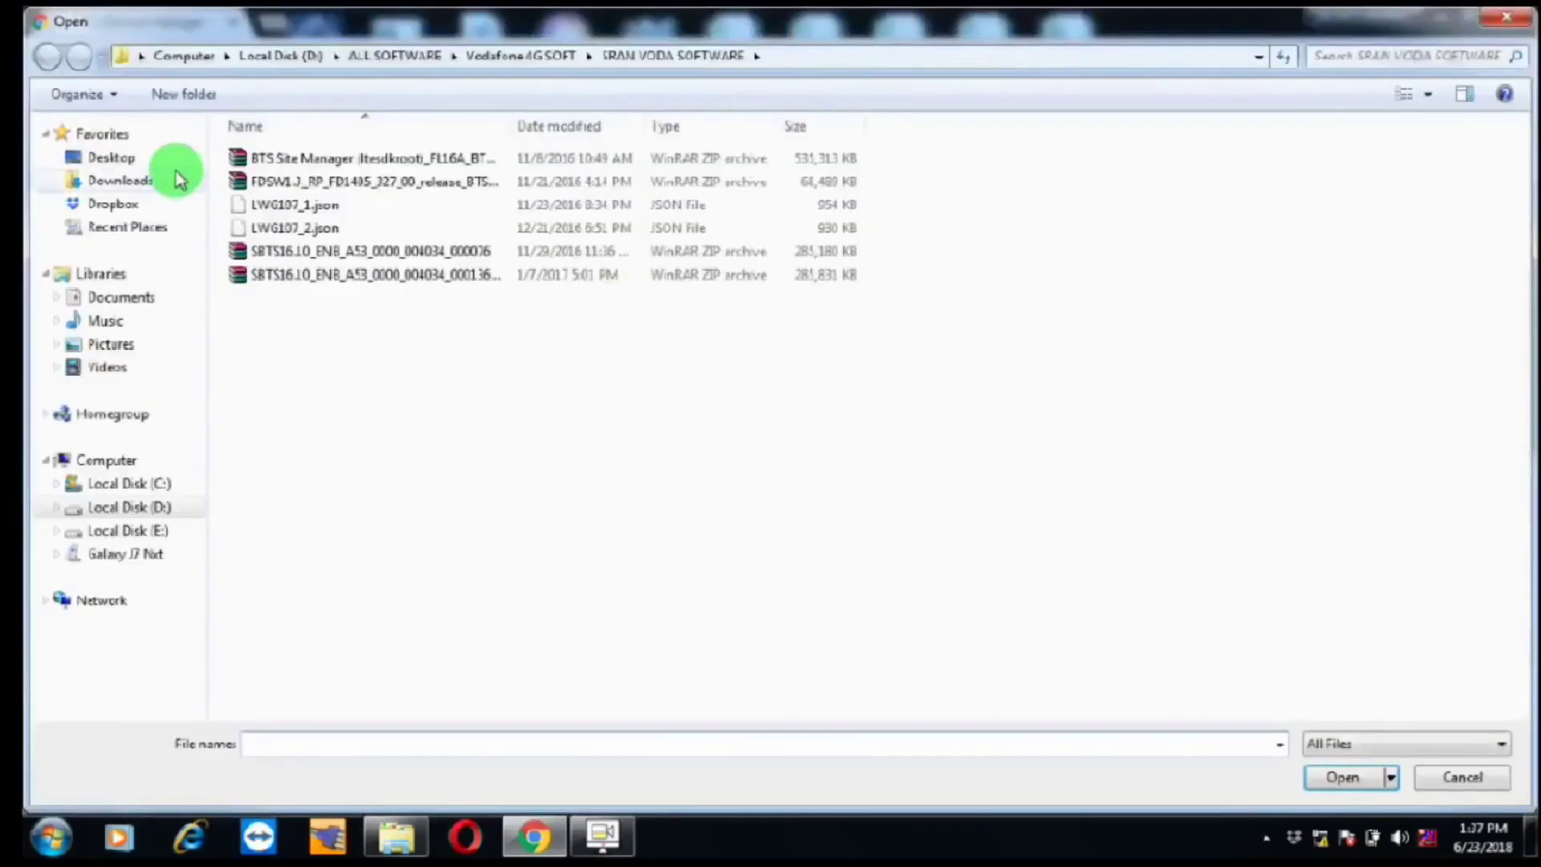
left_click(108, 157)
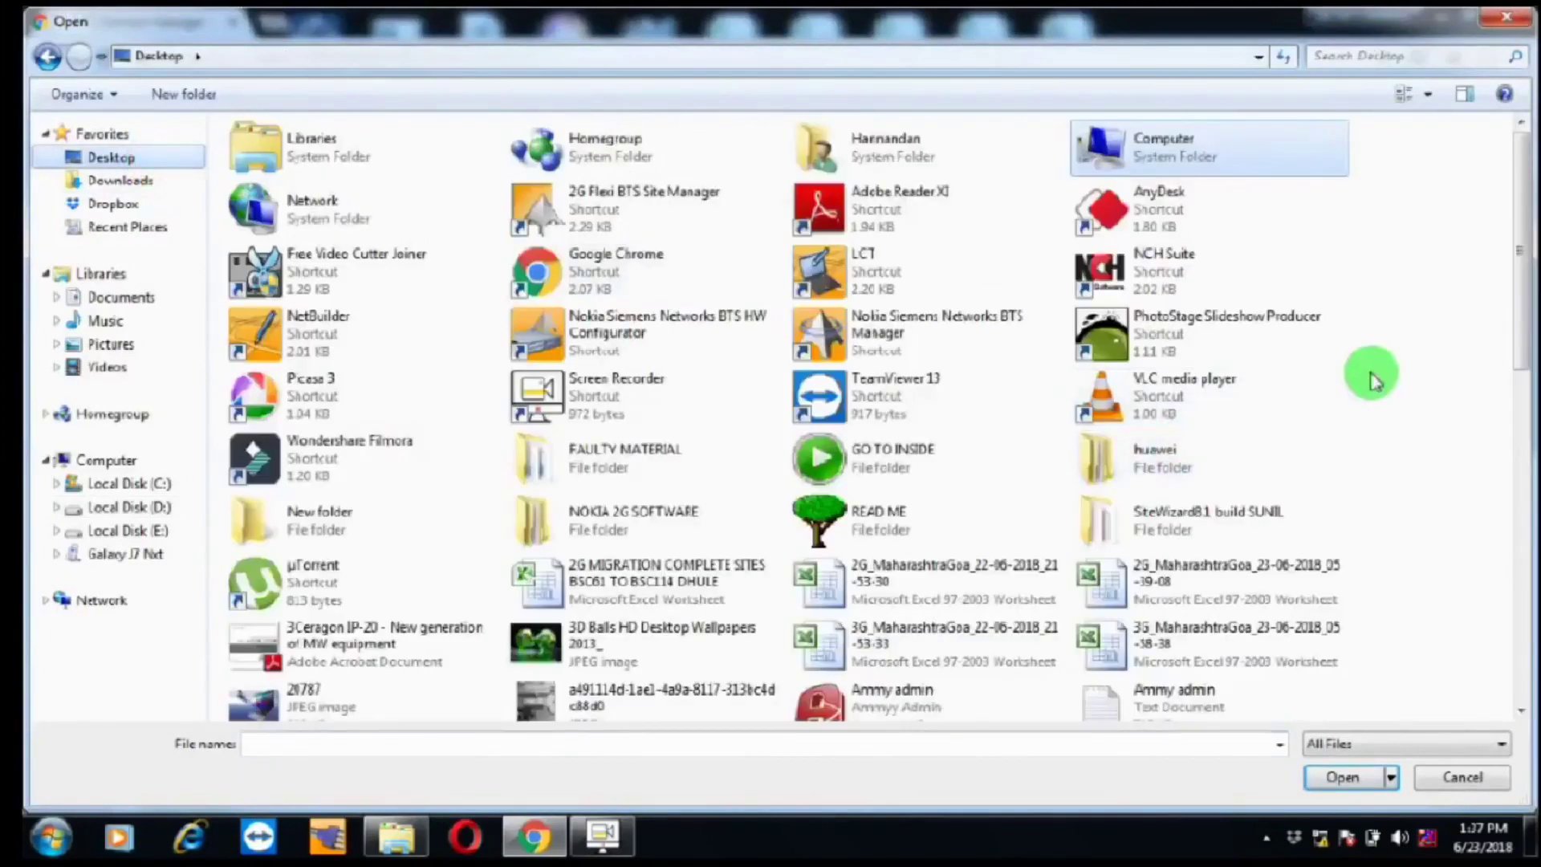
scroll(1522, 575, "down", 1)
scroll(1521, 594, "down", 10)
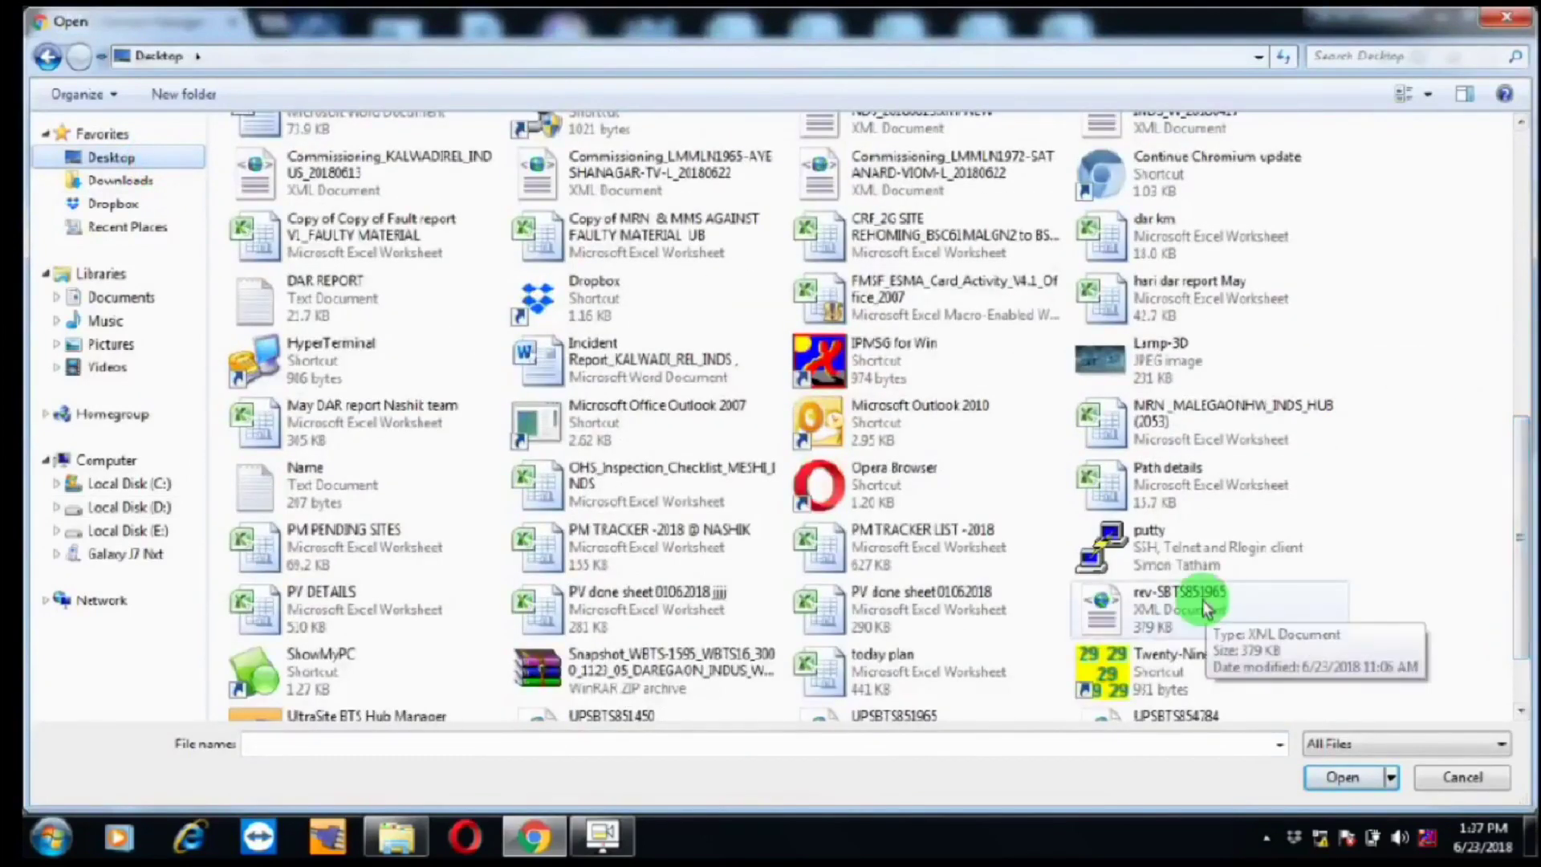
left_click(1174, 607)
left_click(1334, 777)
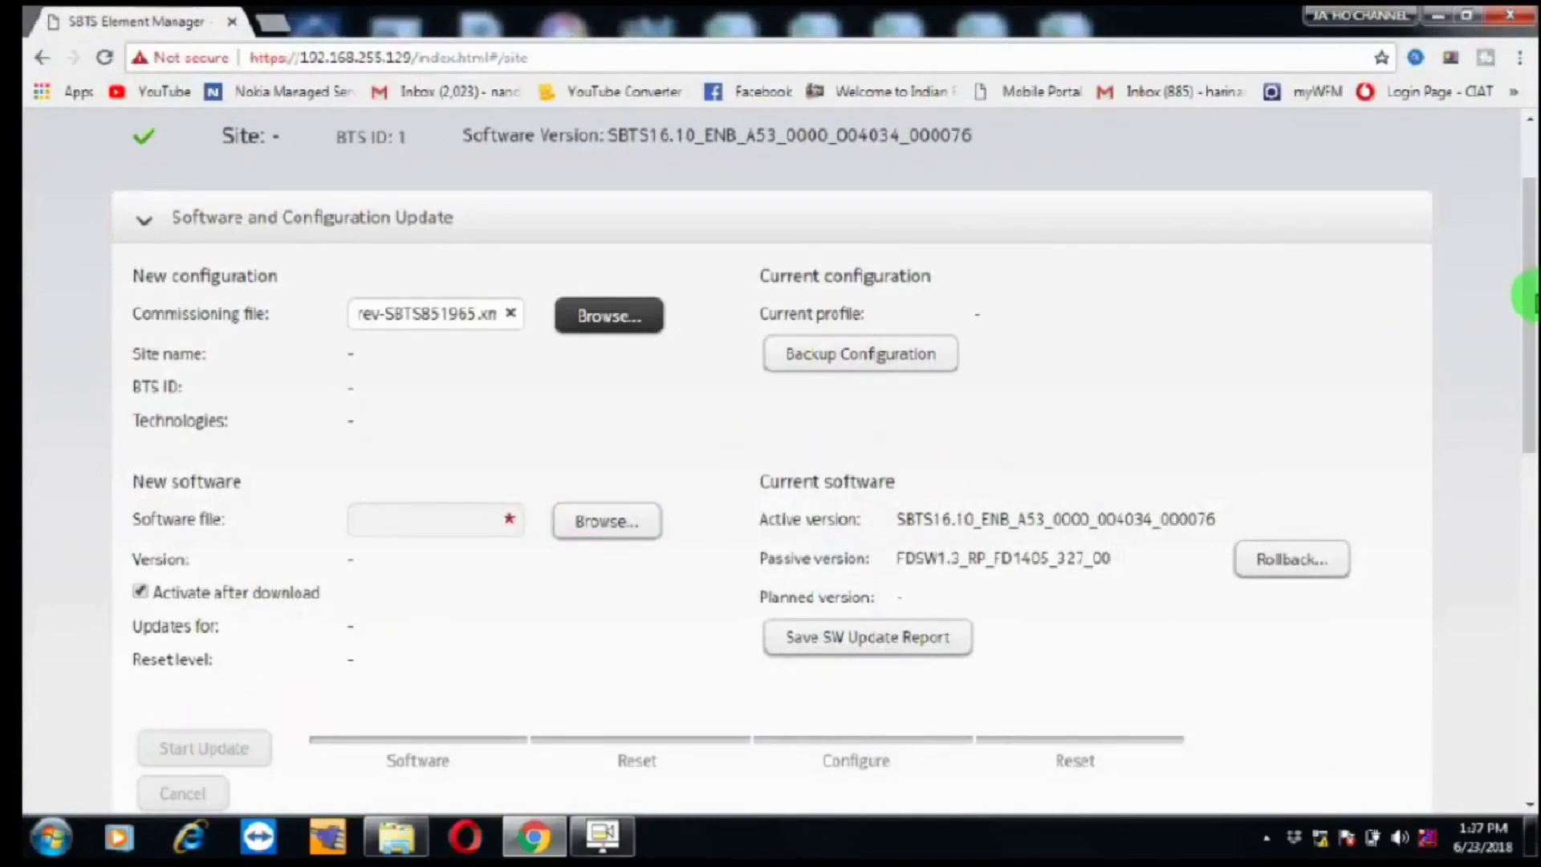
Step: Scroll down to review technologies LTE, WCDMA and the LWG107_1 profile-not-found warning
scroll(1528, 312, "down", 1)
scroll(1528, 311, "down", 1)
scroll(1525, 329, "down", 1)
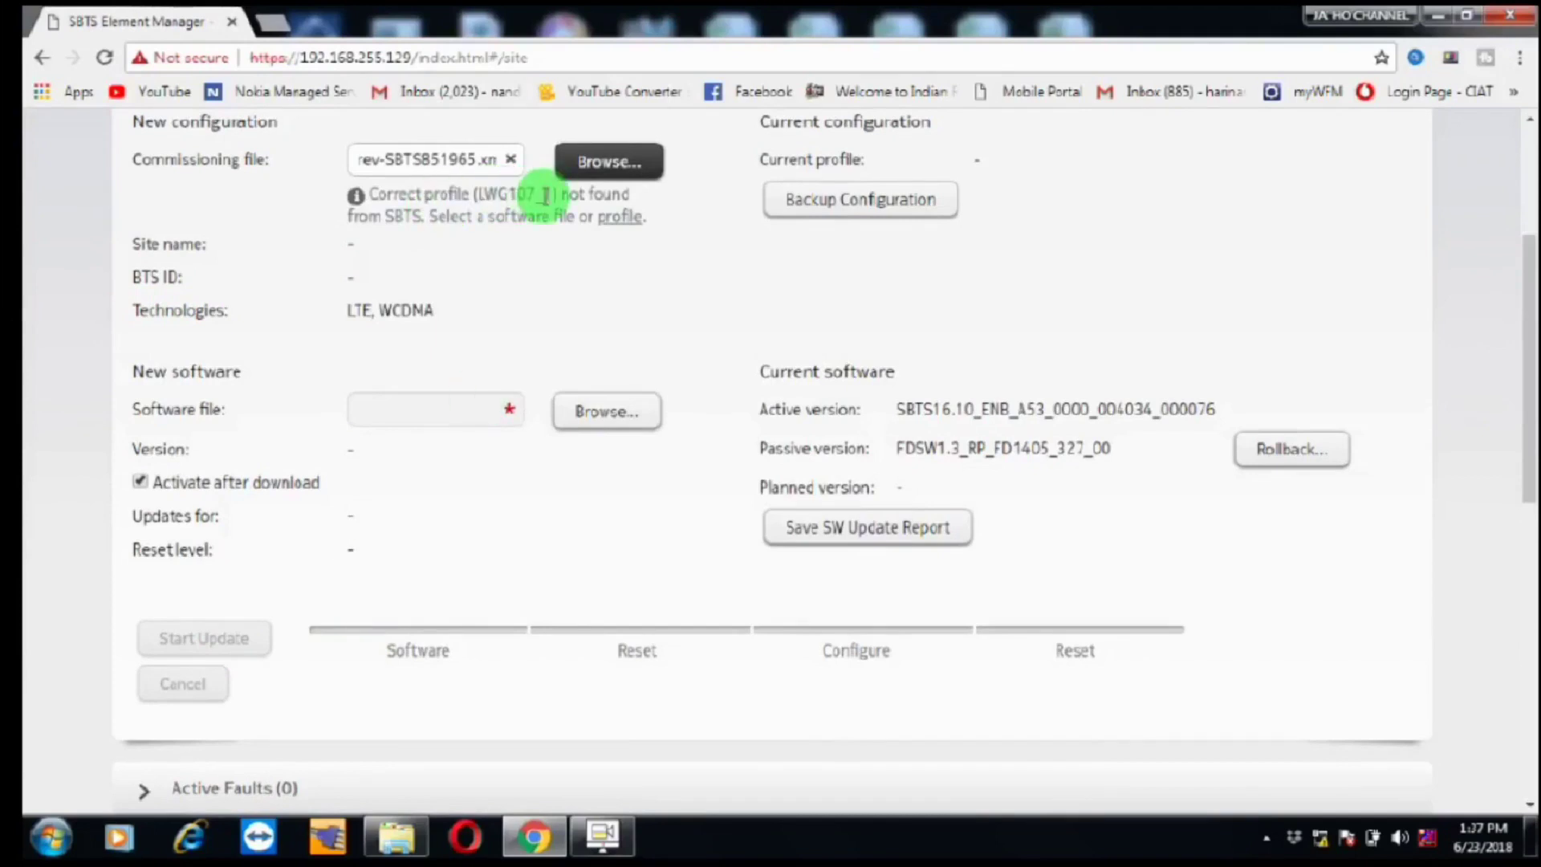
Step: Supply the missing profile with LWG107_1.json from D:\ALL SOFTWARE\Vodafone 4G SOFT\SRAN VODA SOFTWARE
left_click(618, 215)
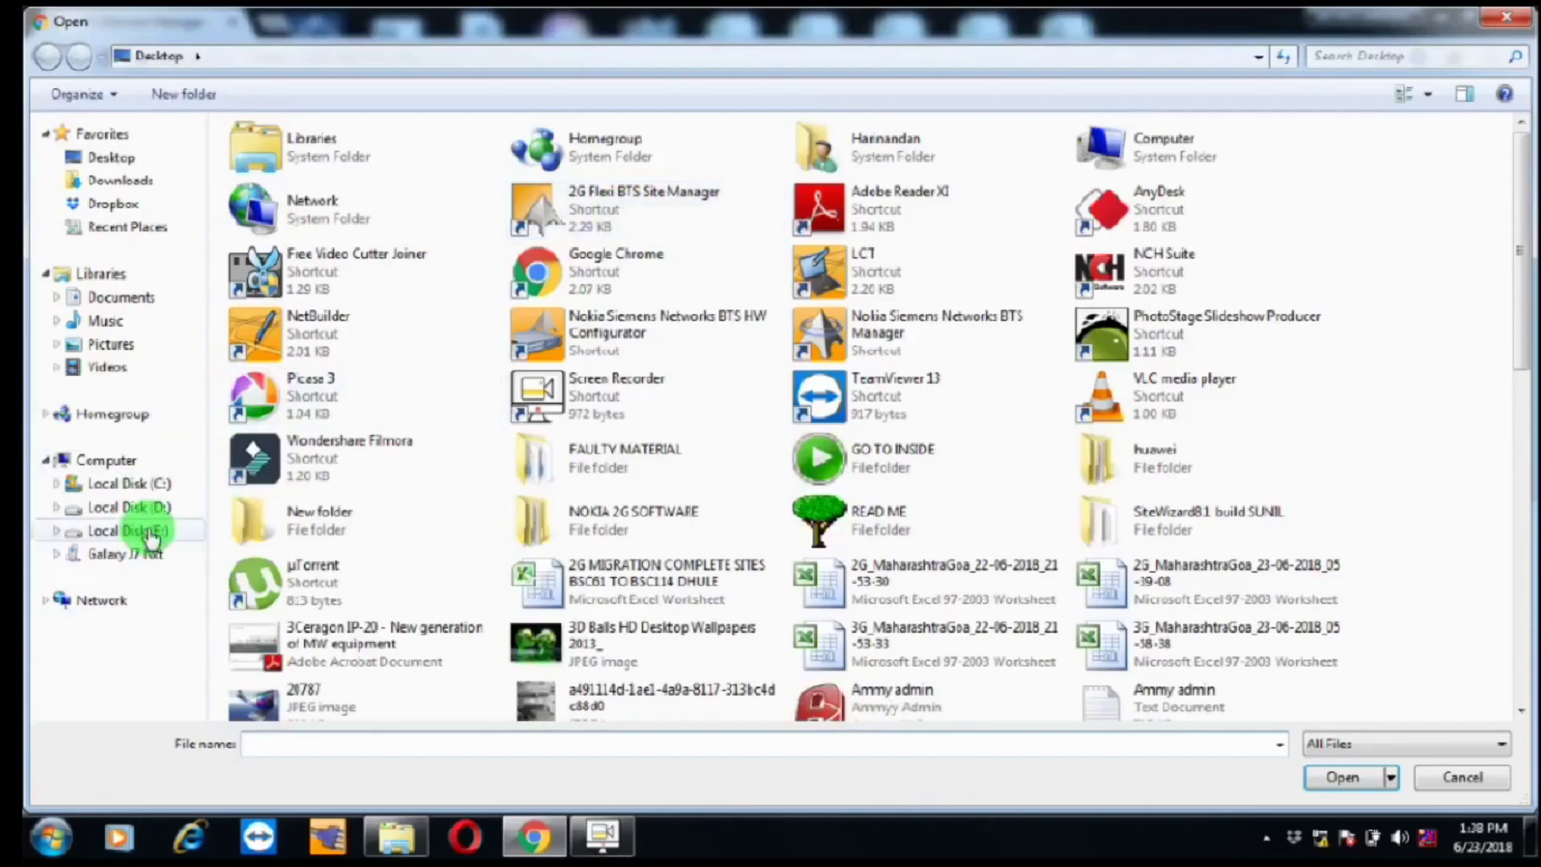
left_click(153, 508)
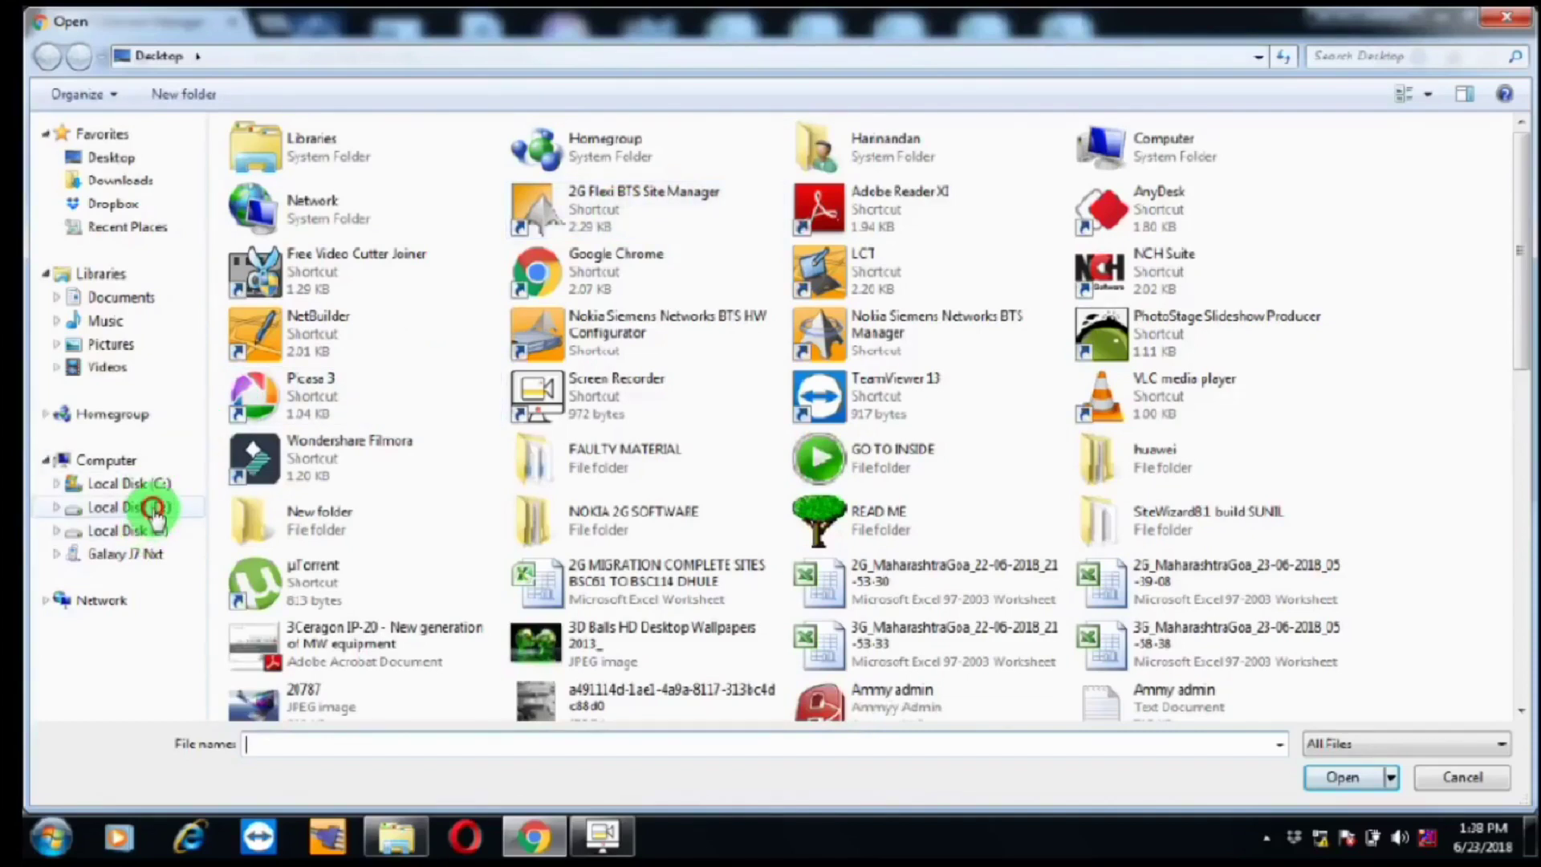
double_click(313, 193)
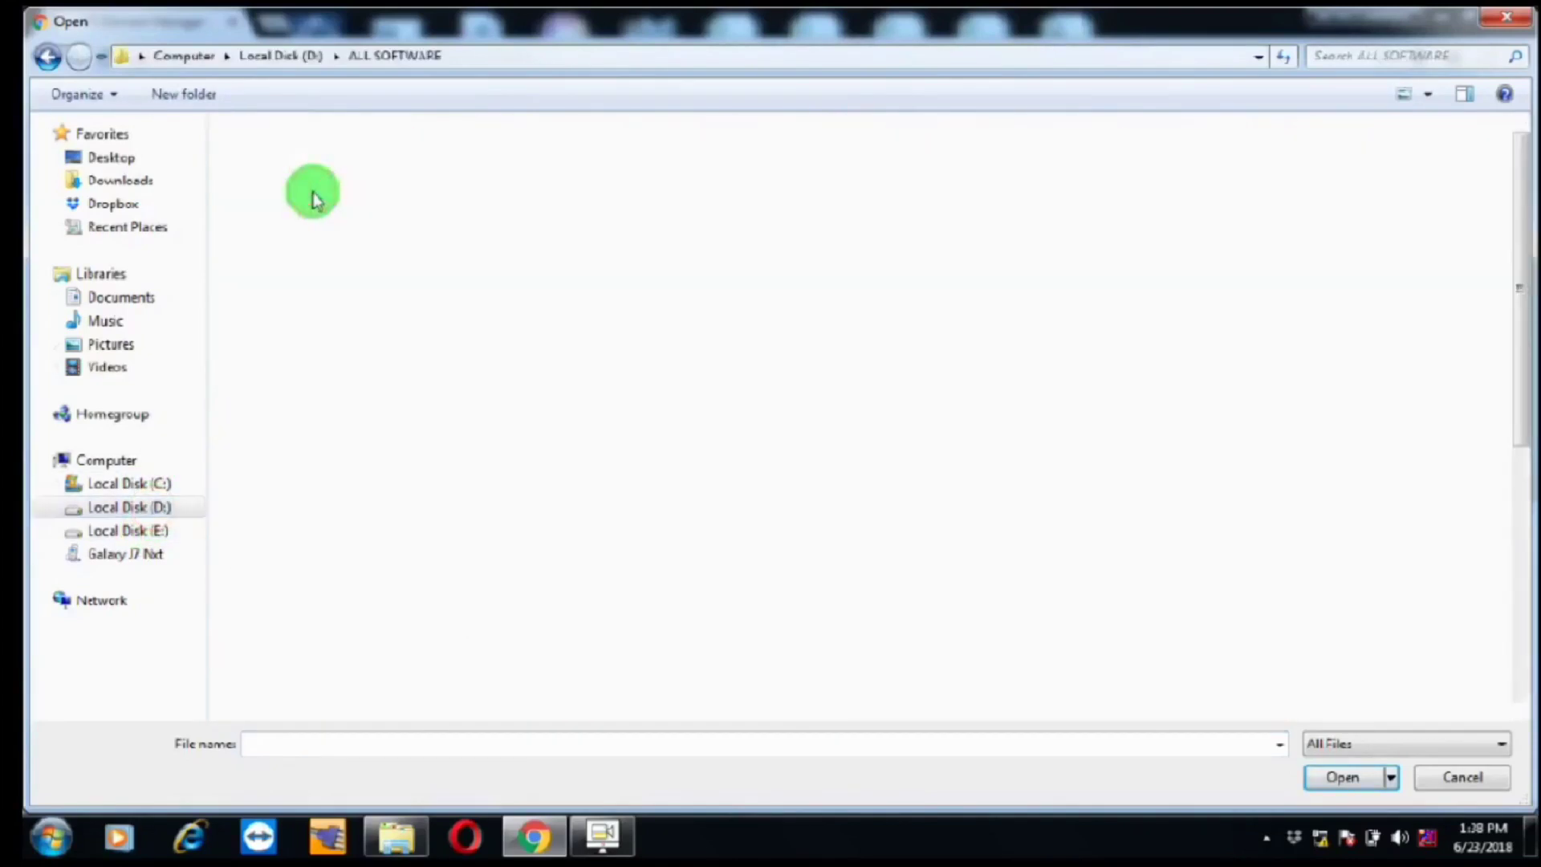
left_click(1147, 496)
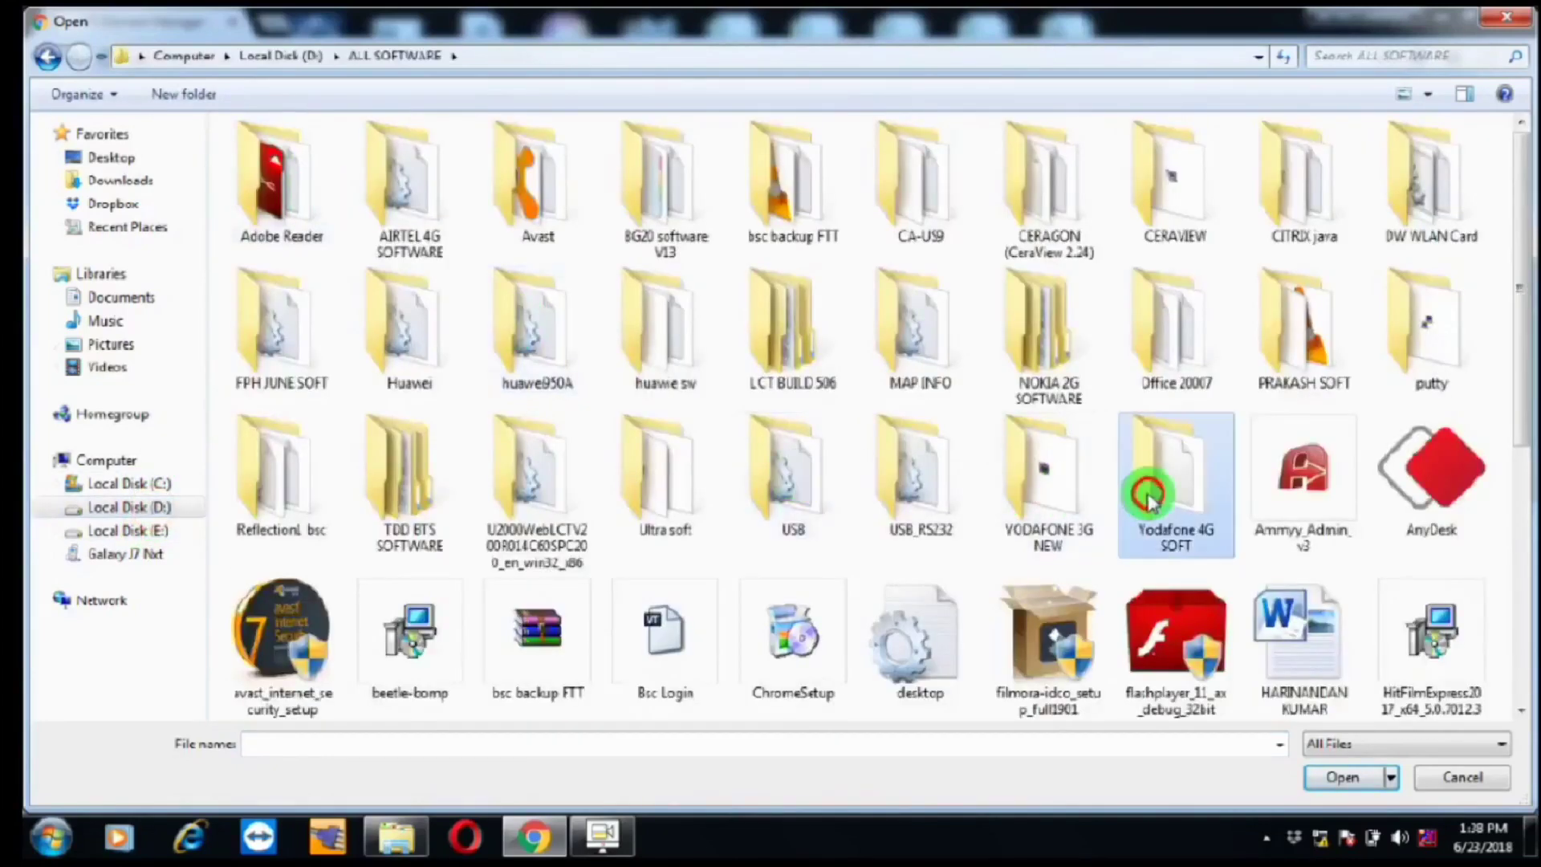
double_click(1147, 496)
left_click(311, 277)
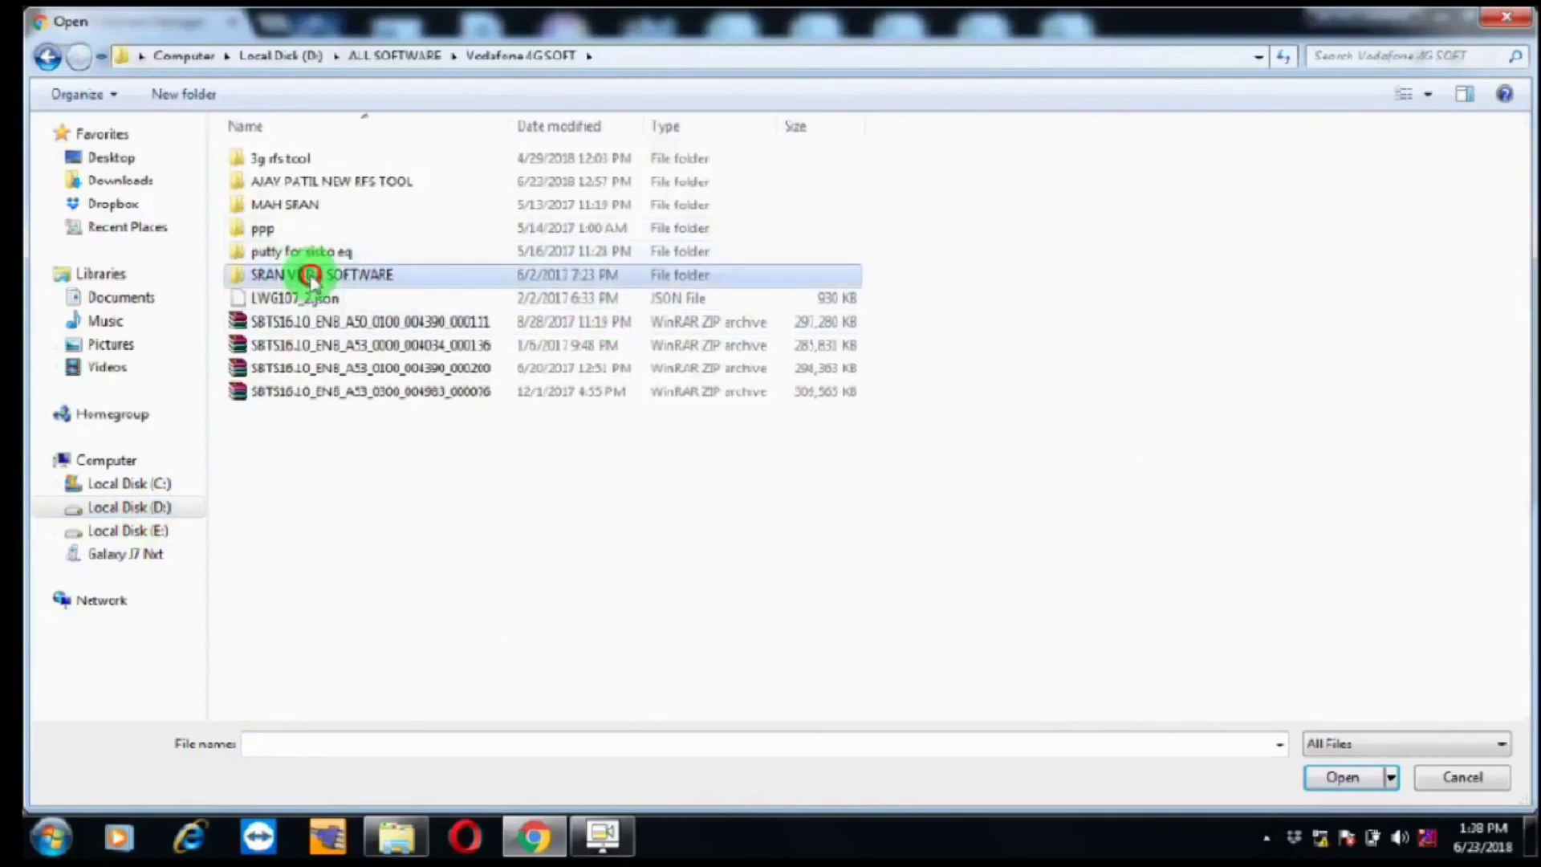
double_click(311, 277)
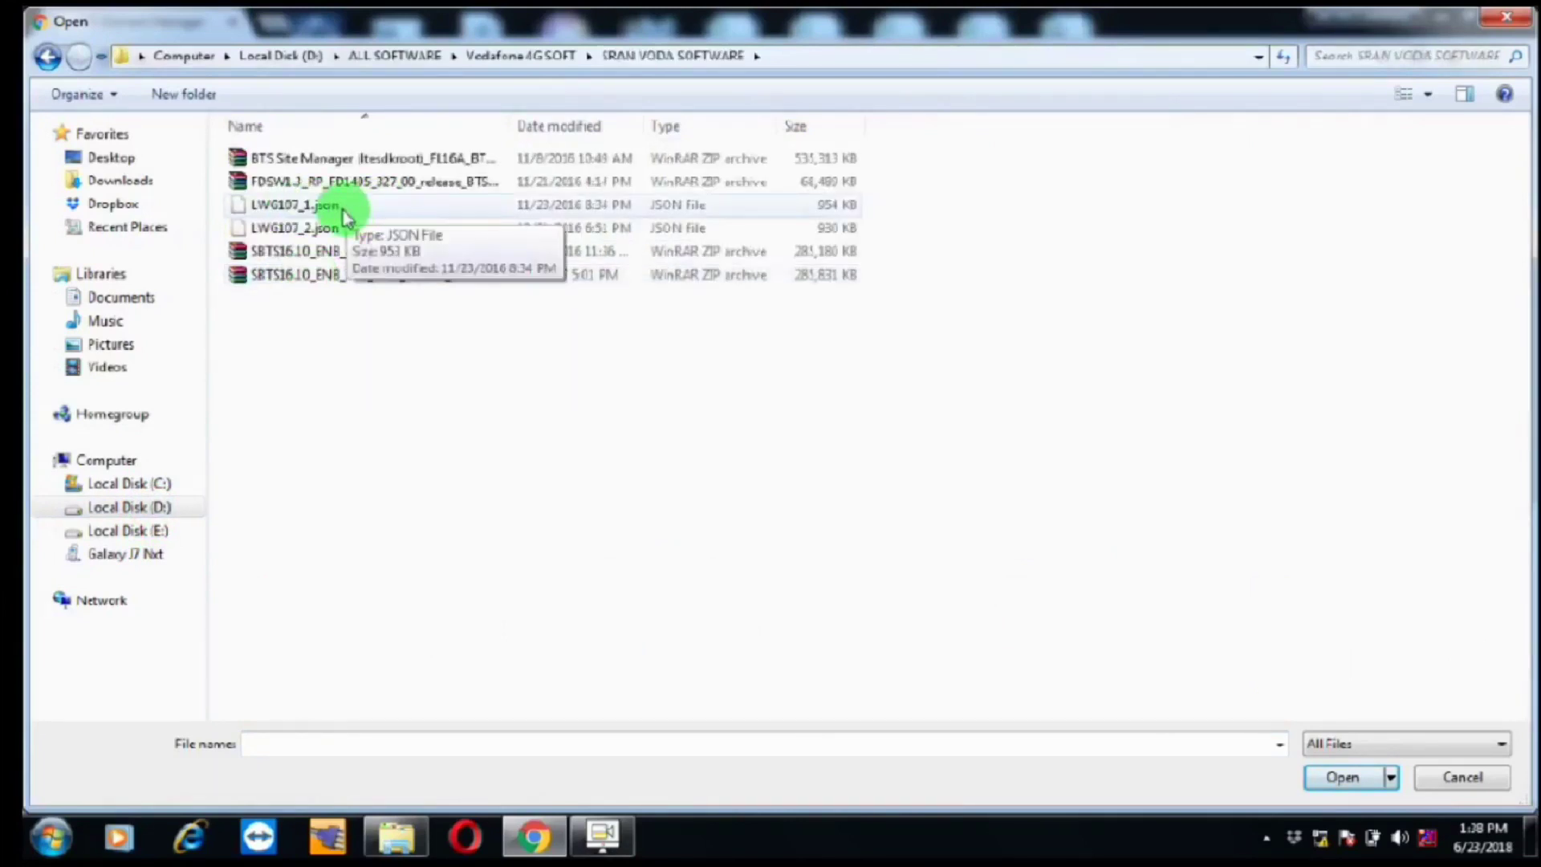
double_click(342, 210)
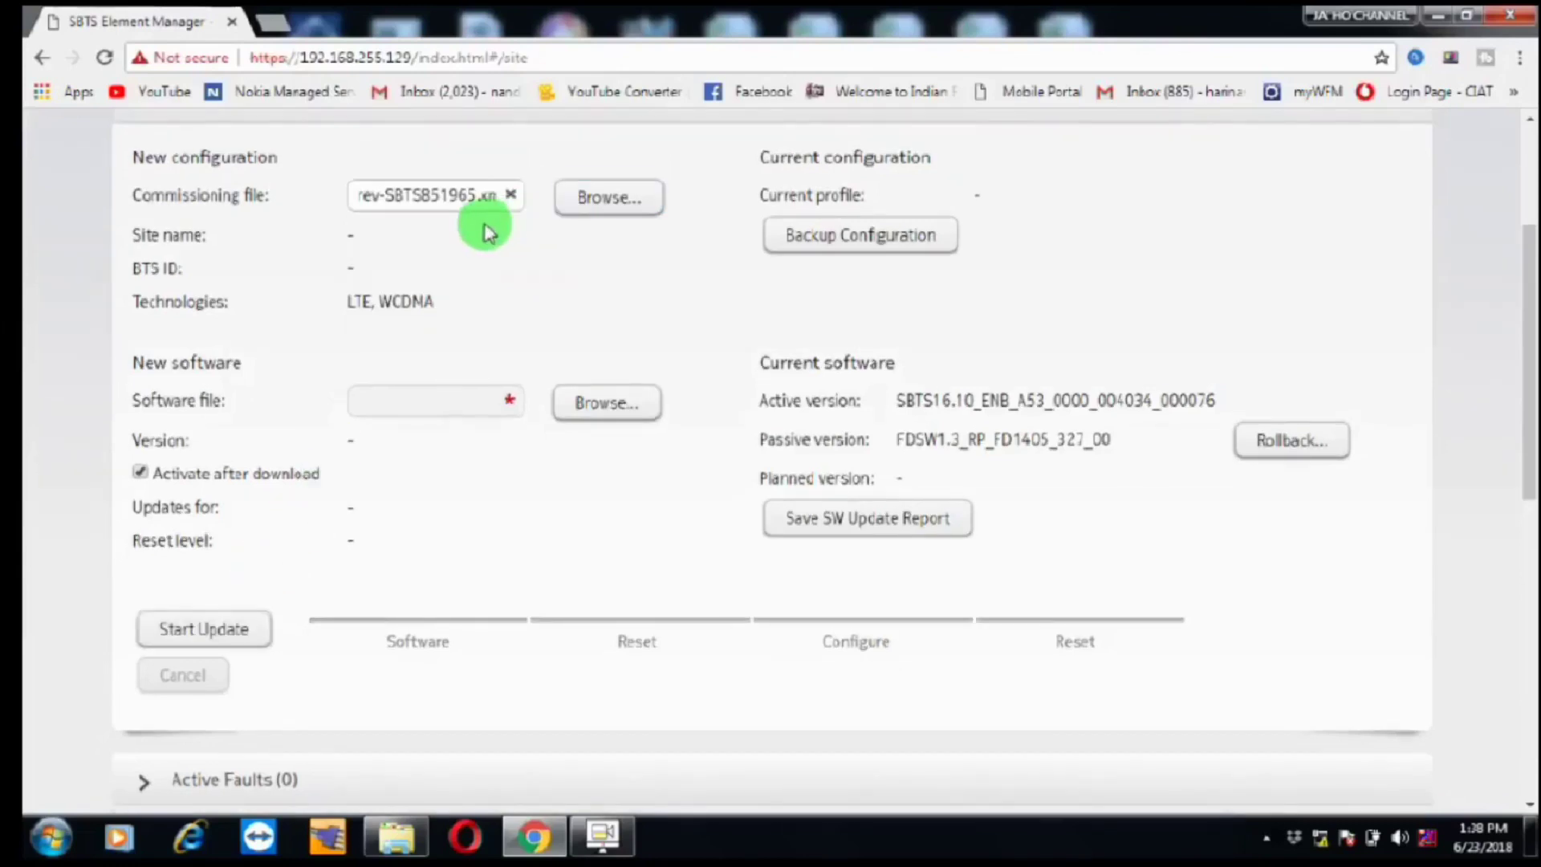
Step: Start the update and follow it through Software and Reset to Configure validation (3/7)
left_click(207, 629)
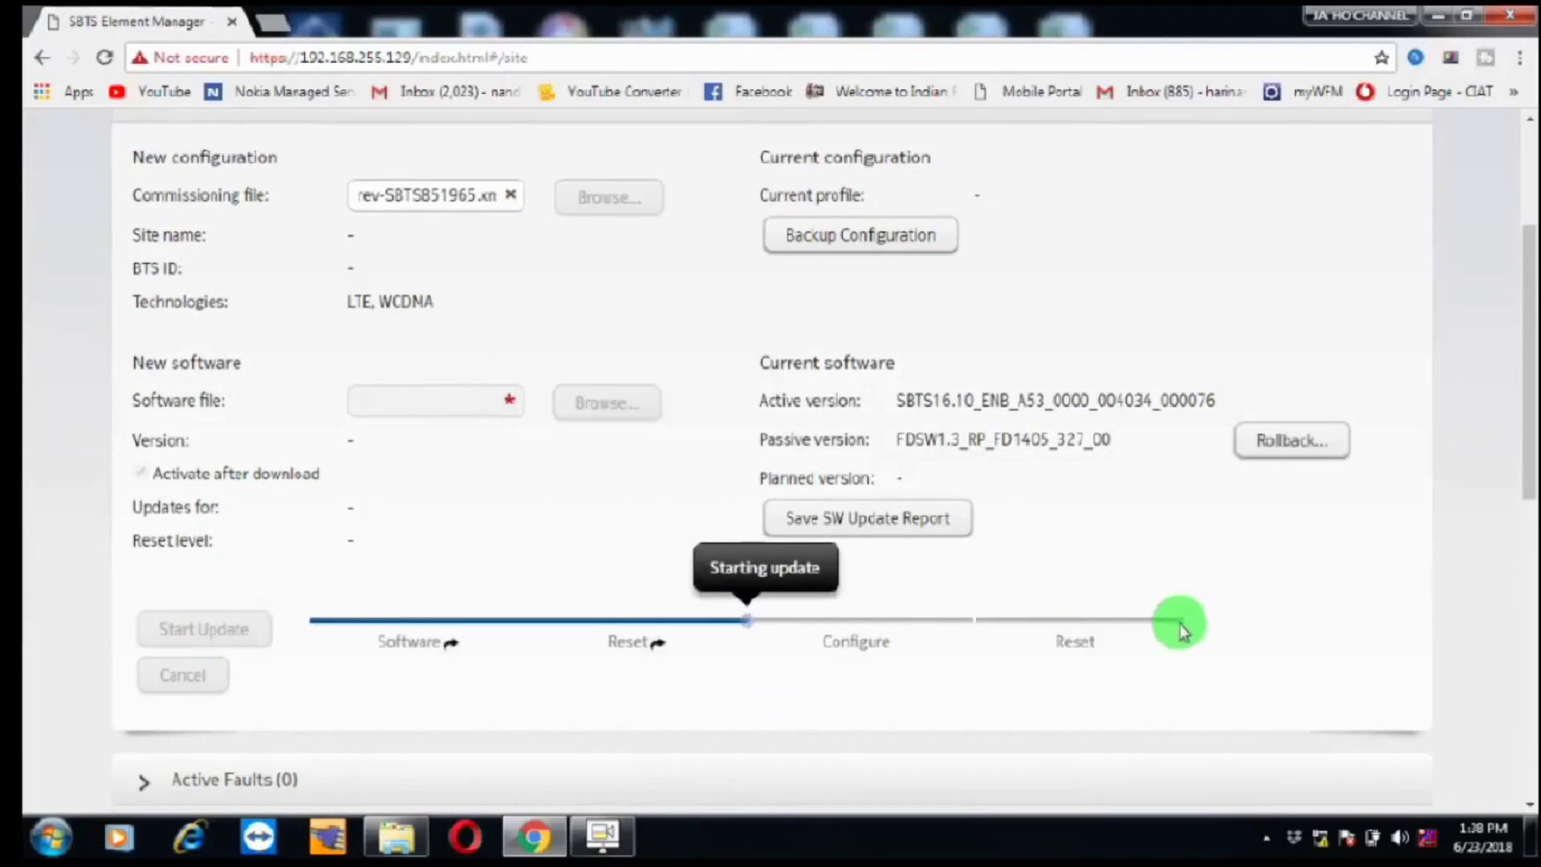
left_click_drag(1527, 408, 1532, 431)
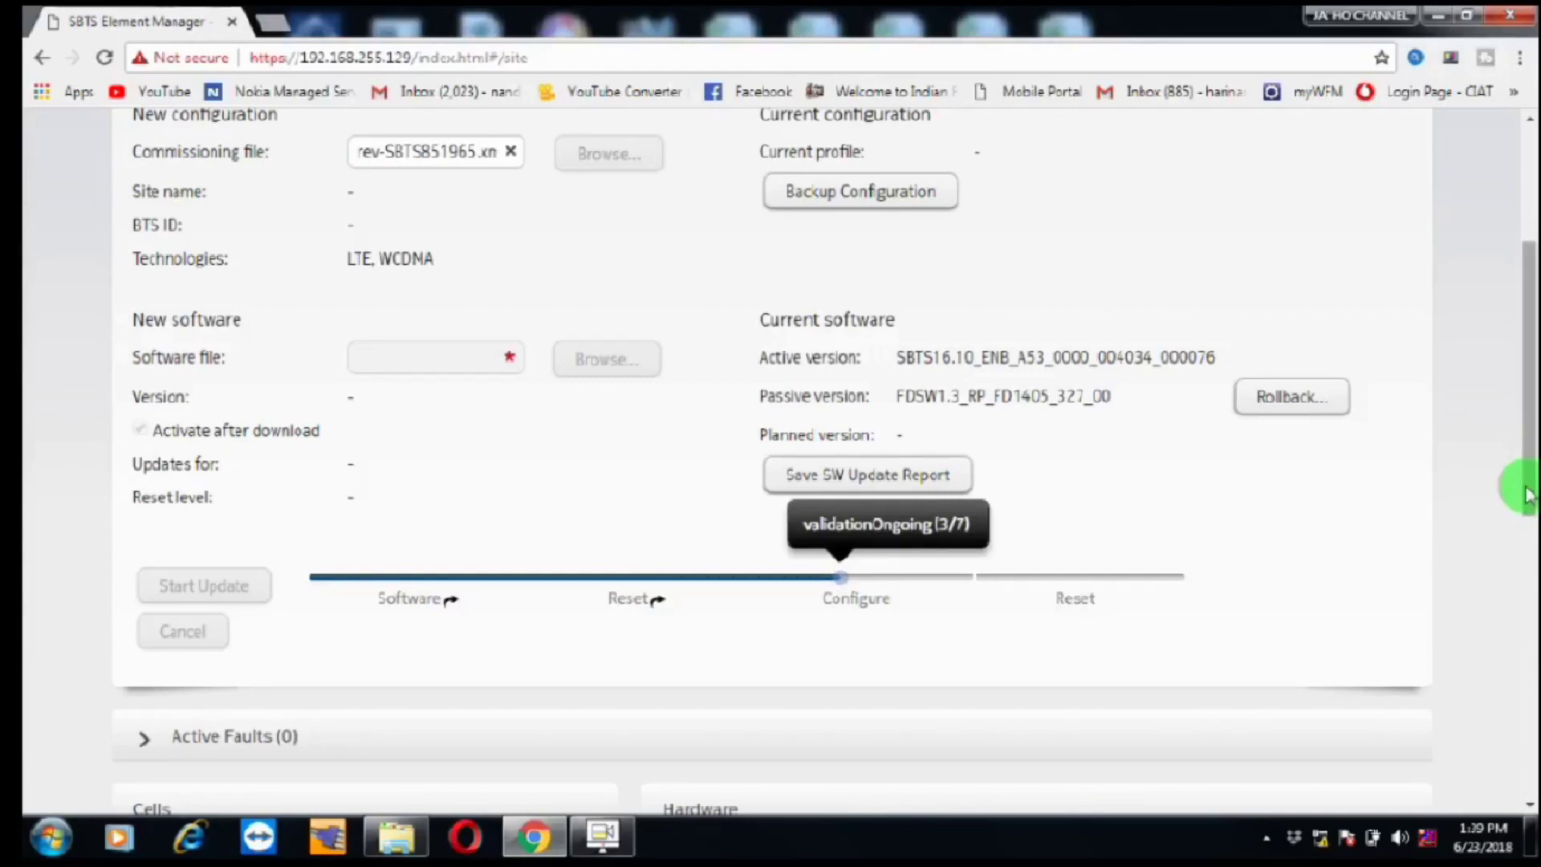
Step: Scroll the reloaded page to view startup of site LMMLN1965-AYESHANAGAR-TV-L and its three 5 MHz cells
scroll(1524, 505, "down", 5)
left_click_drag(1528, 652, 1531, 453)
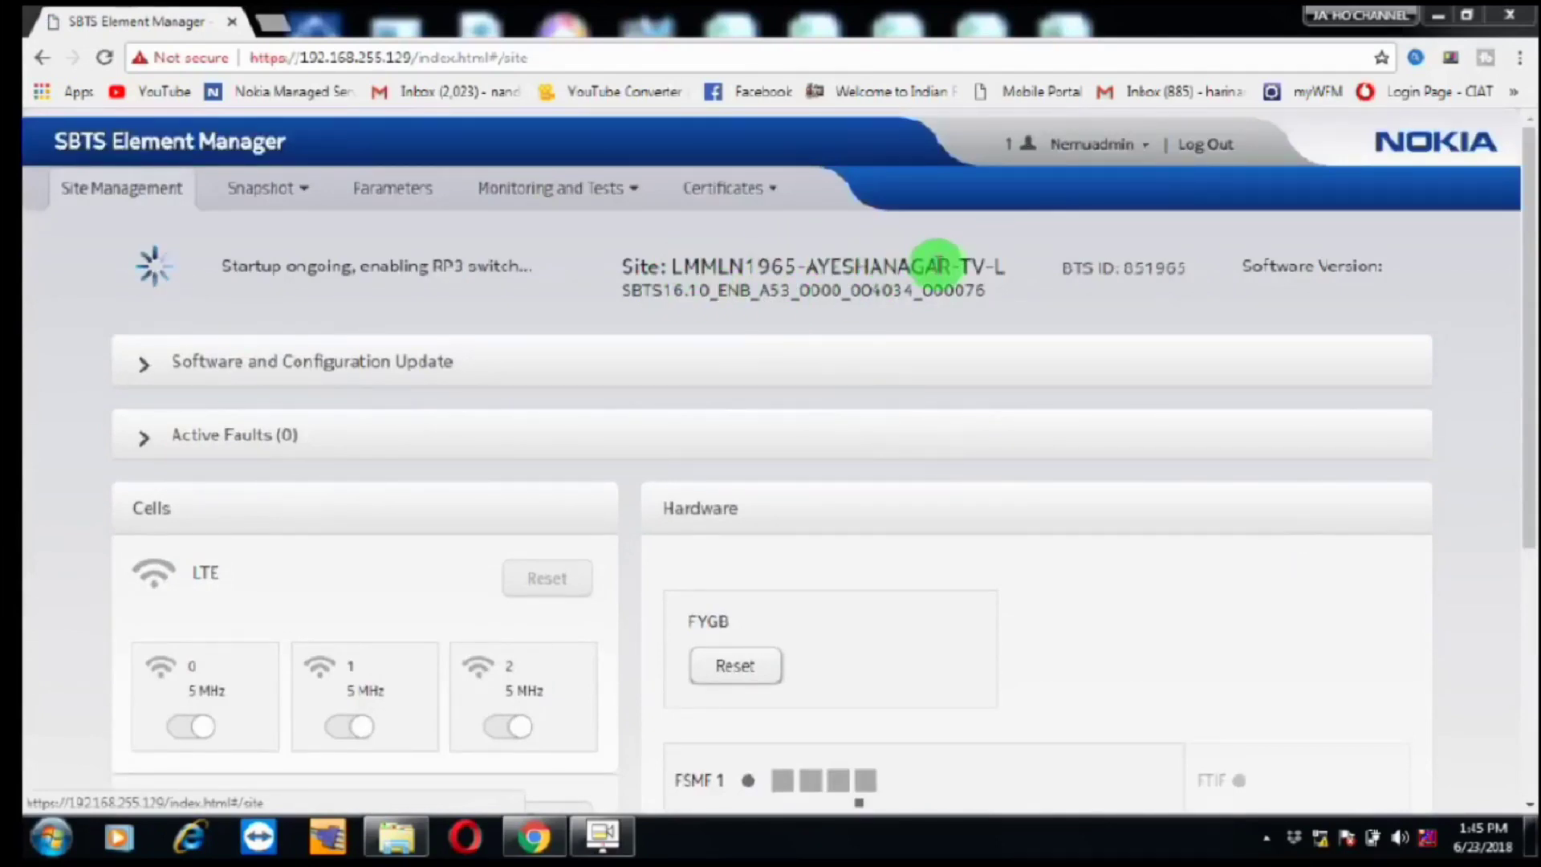
double_click(1156, 267)
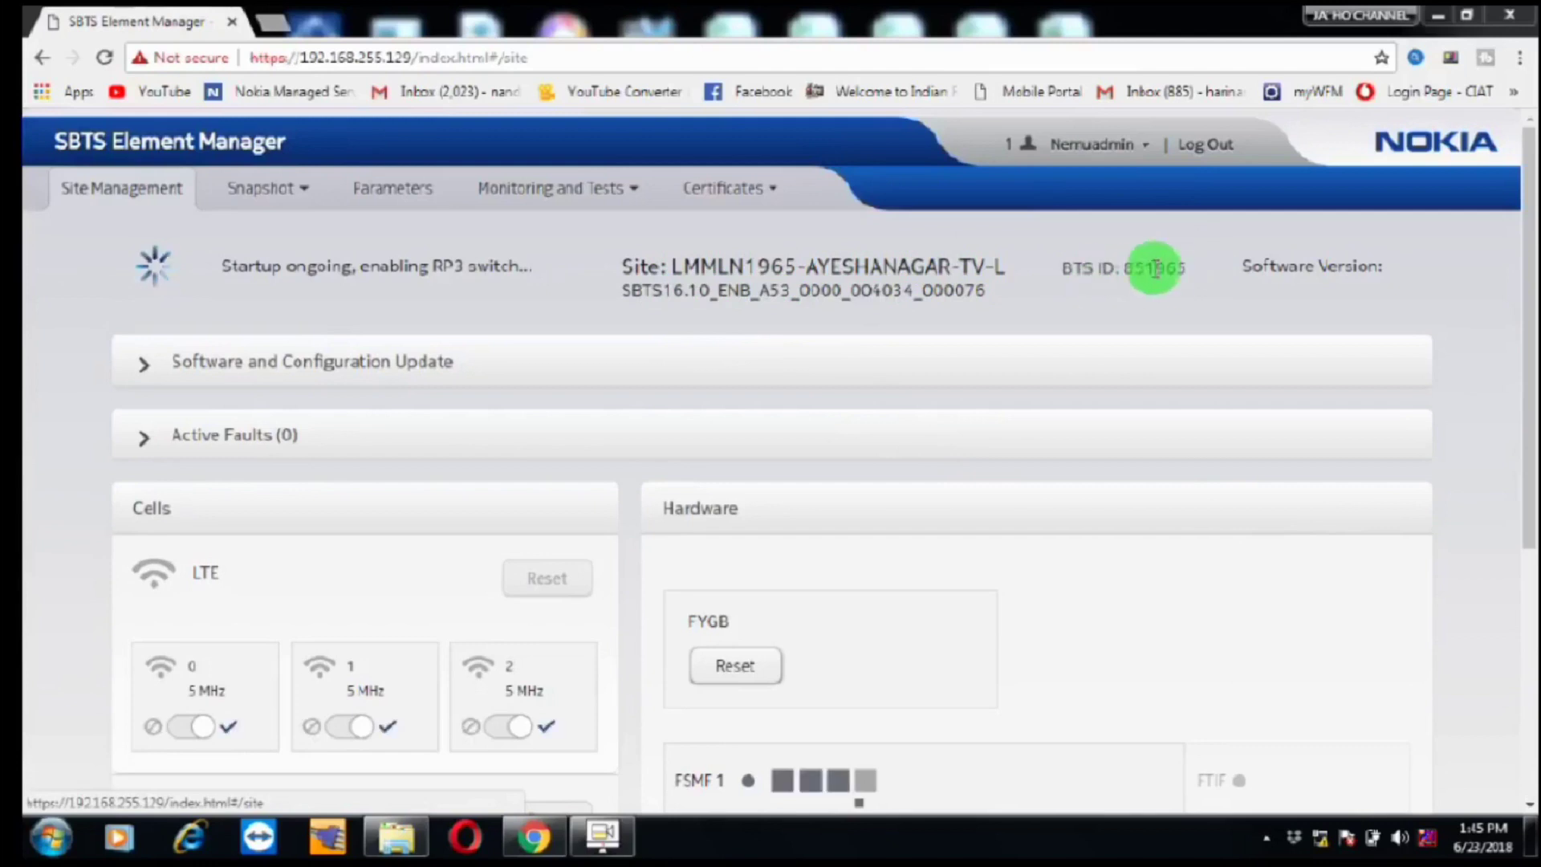
left_click(1164, 267)
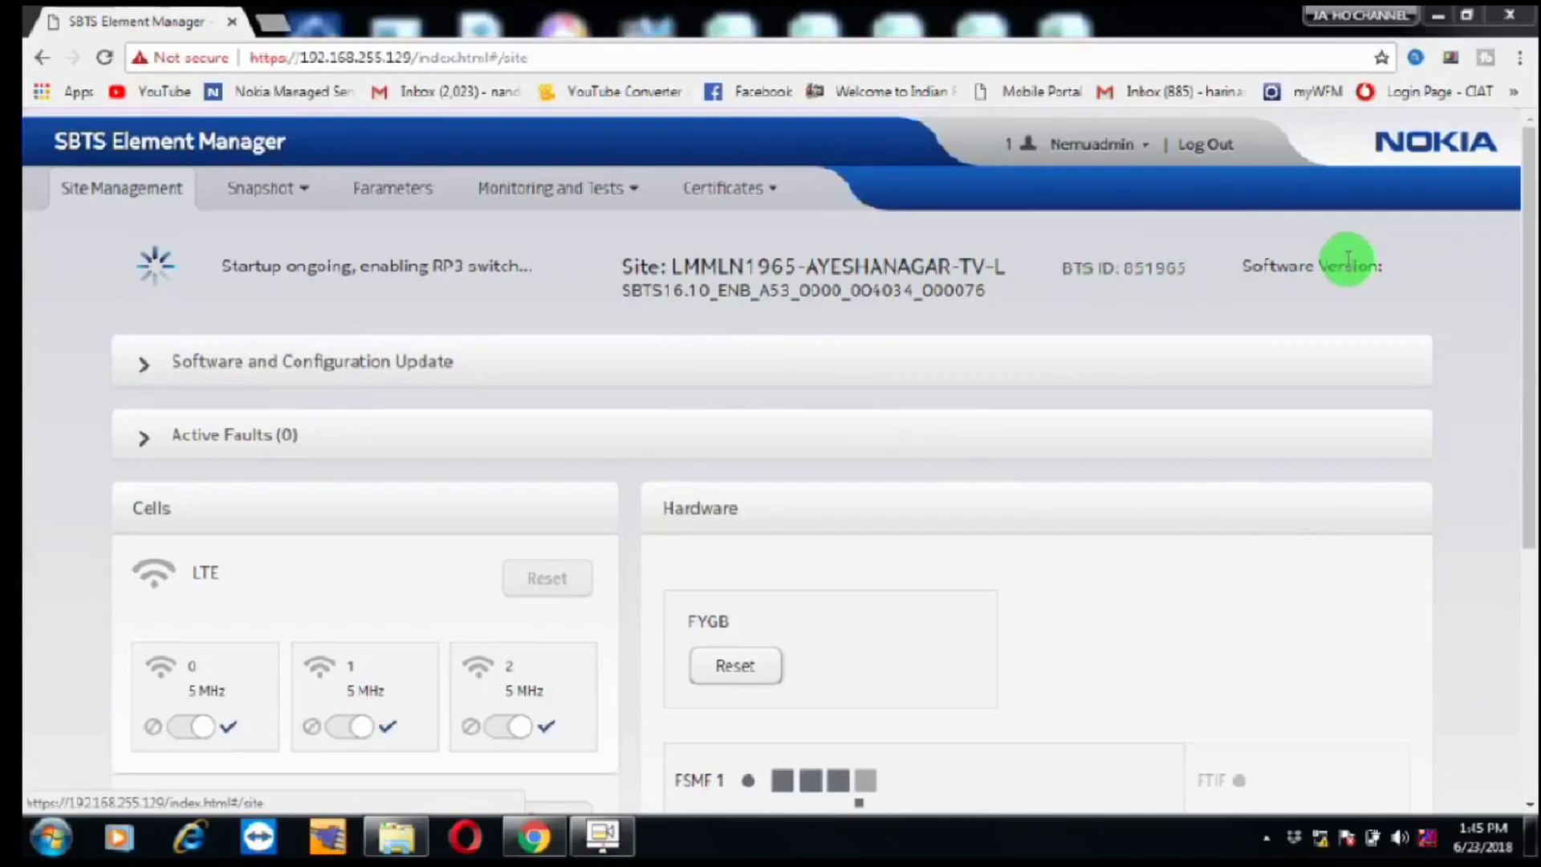
left_click_drag(1529, 257, 1530, 327)
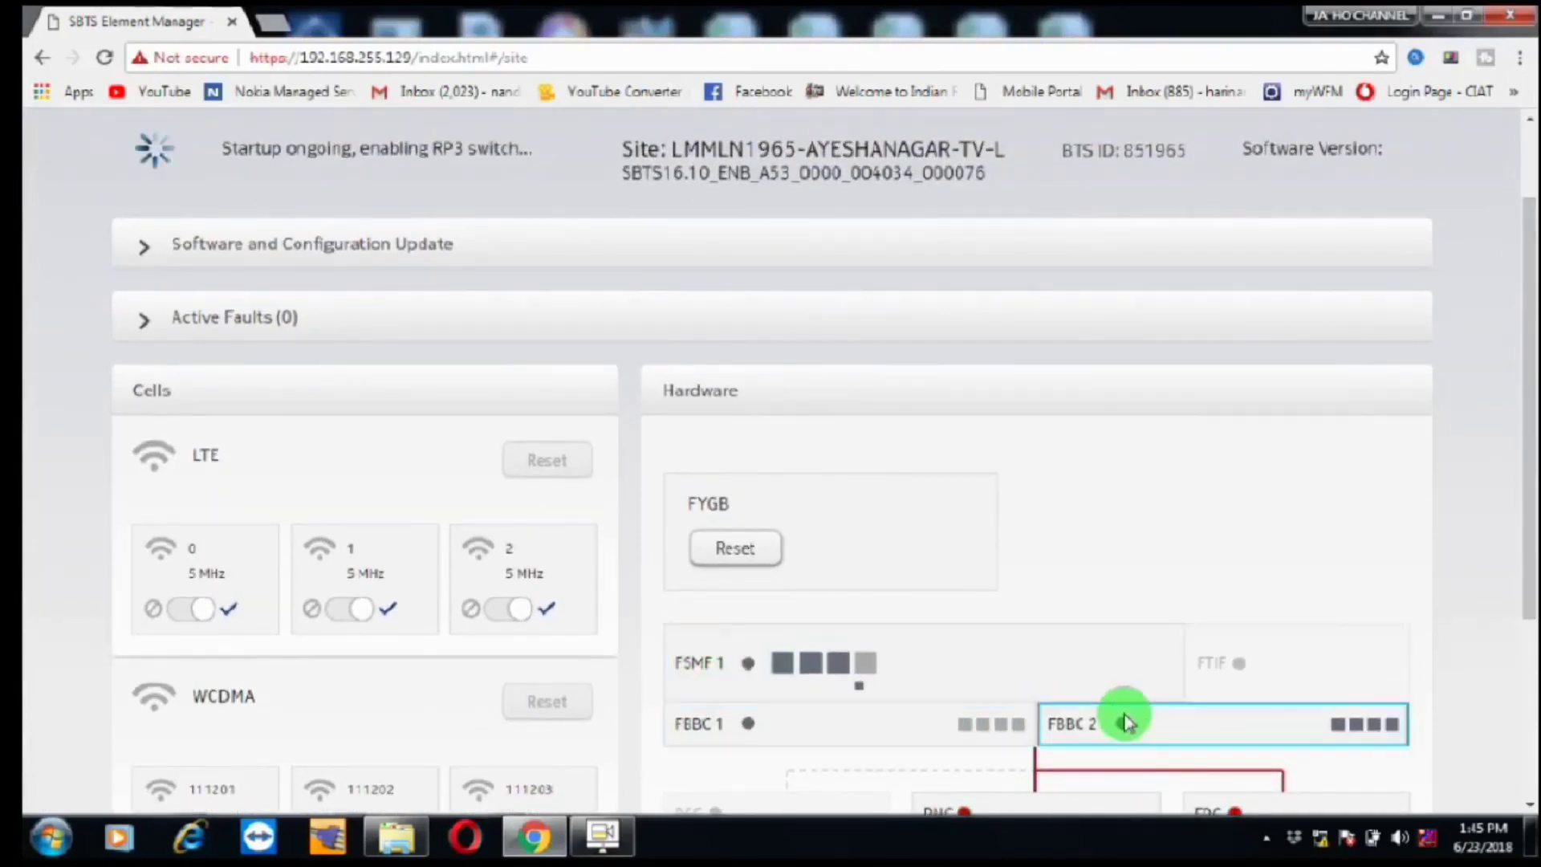
mouse_move(1529, 385)
left_mouse_down()
mouse_move(1529, 491)
mouse_move(1522, 378)
left_mouse_up()
left_click(349, 259)
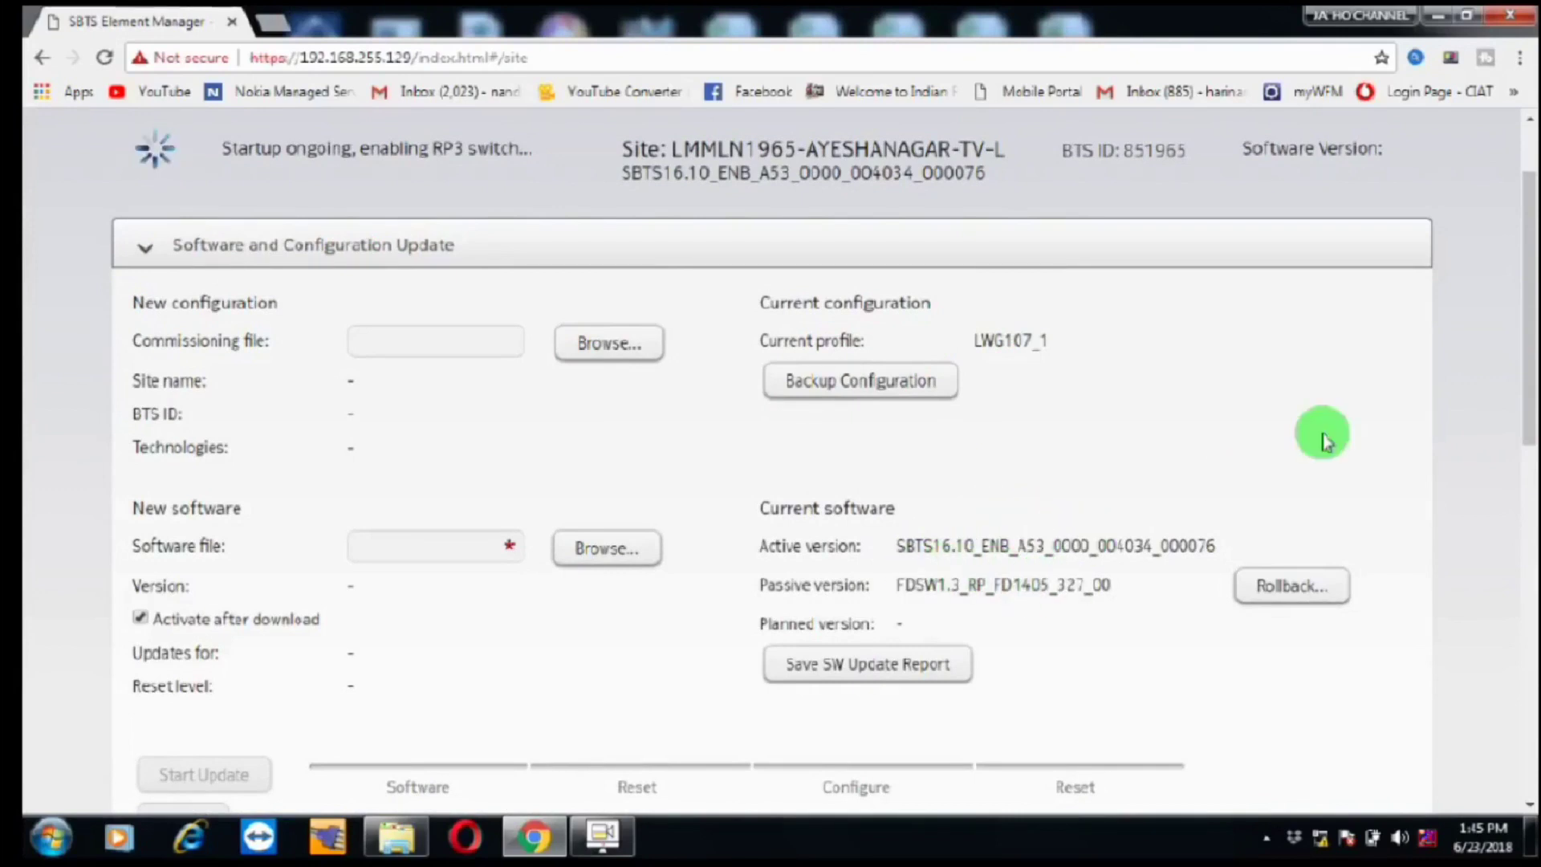
left_click_drag(1529, 269, 1529, 565)
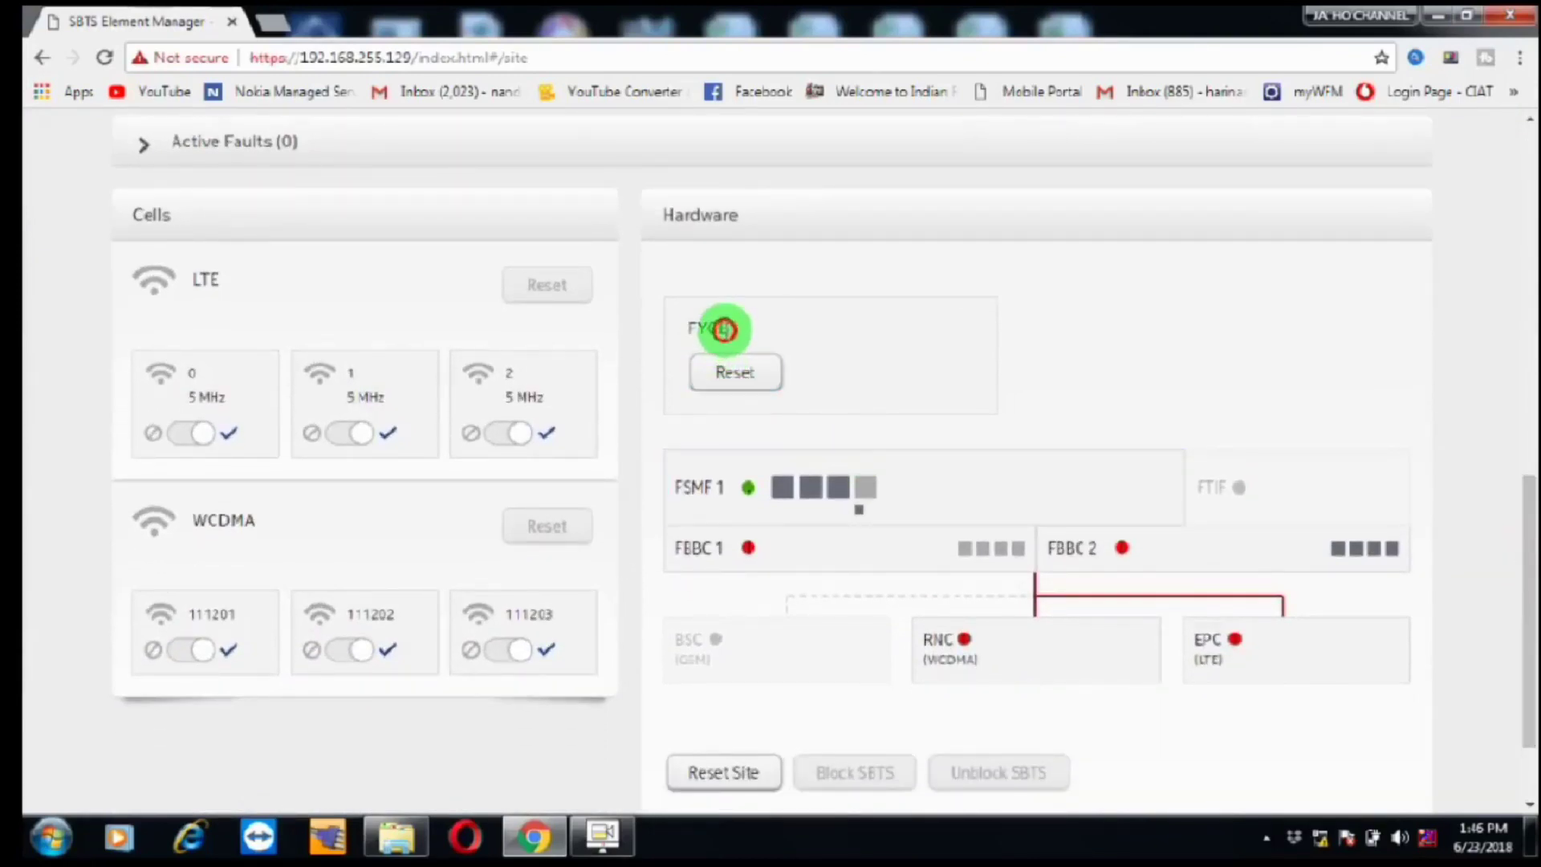
left_click(724, 329)
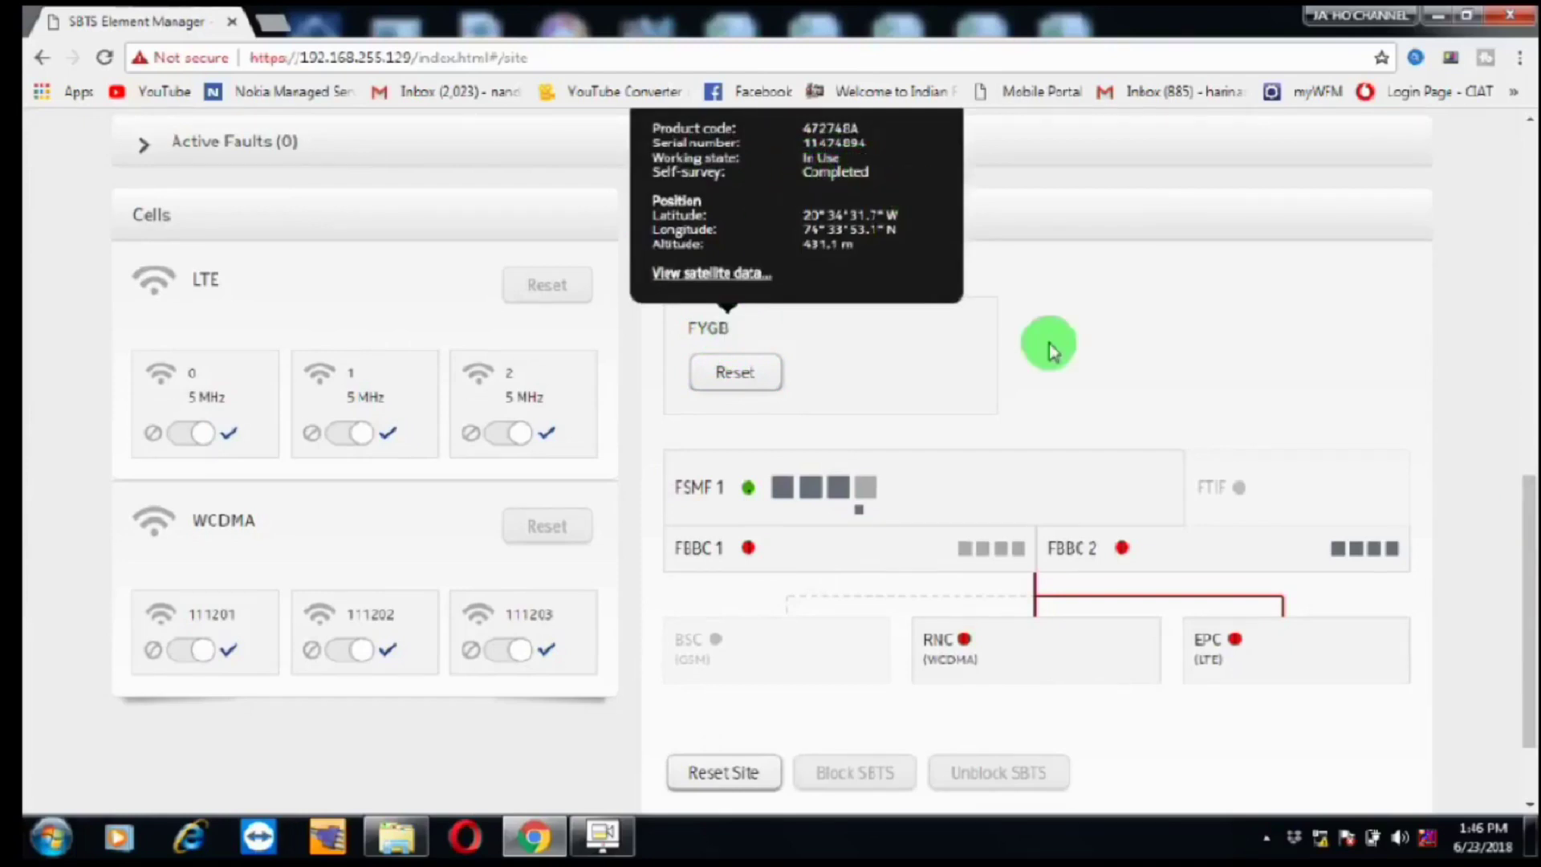
left_click(1067, 373)
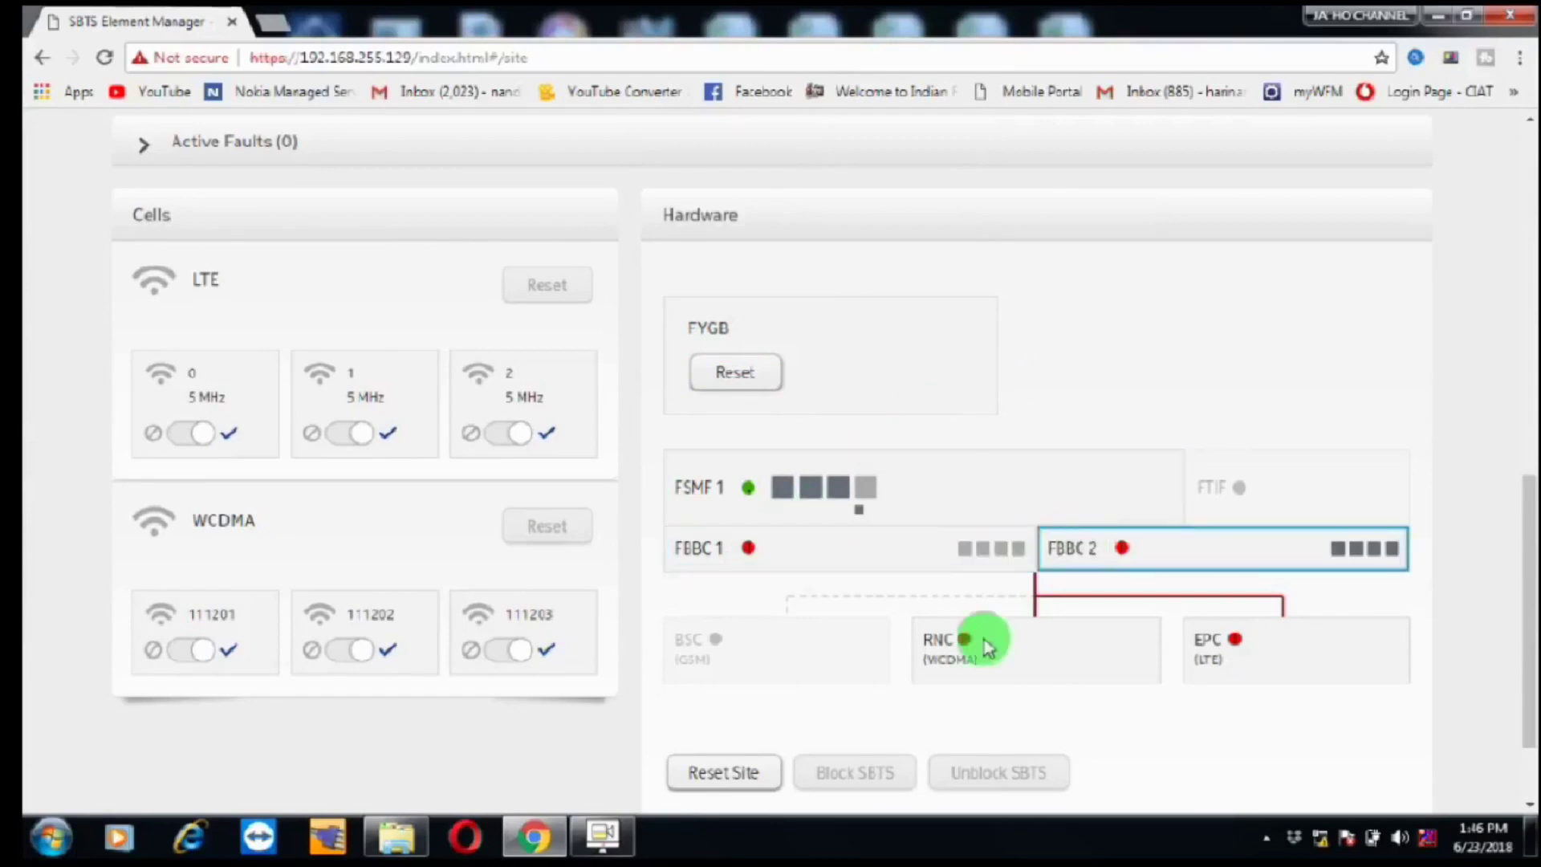
left_click_drag(1523, 533, 1509, 183)
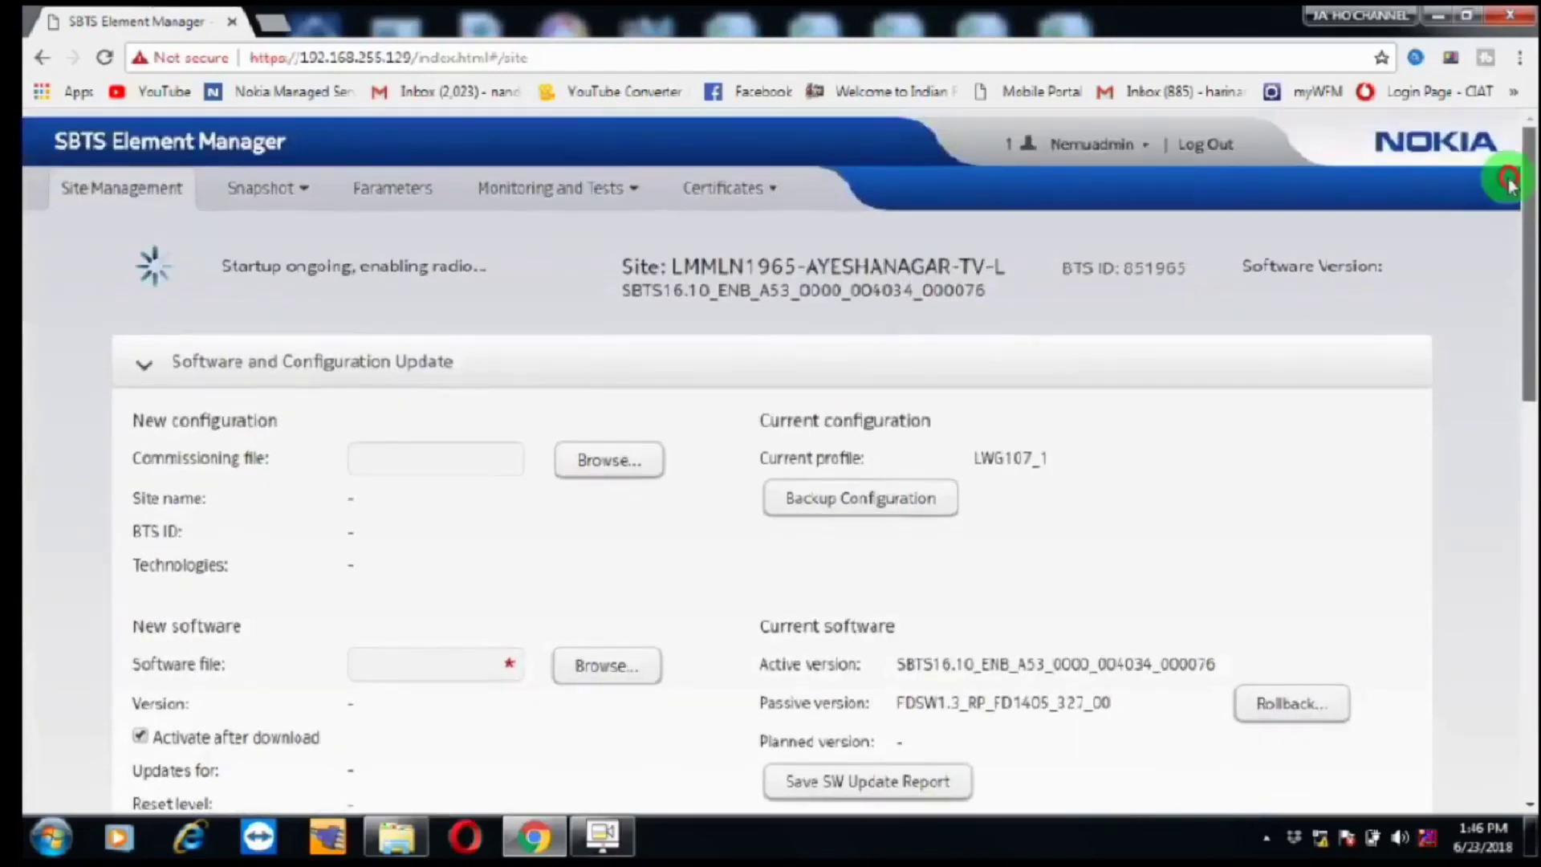
Step: Start the IP Connectivity Test with scope All configured and scroll to the per-host results table
left_click(543, 191)
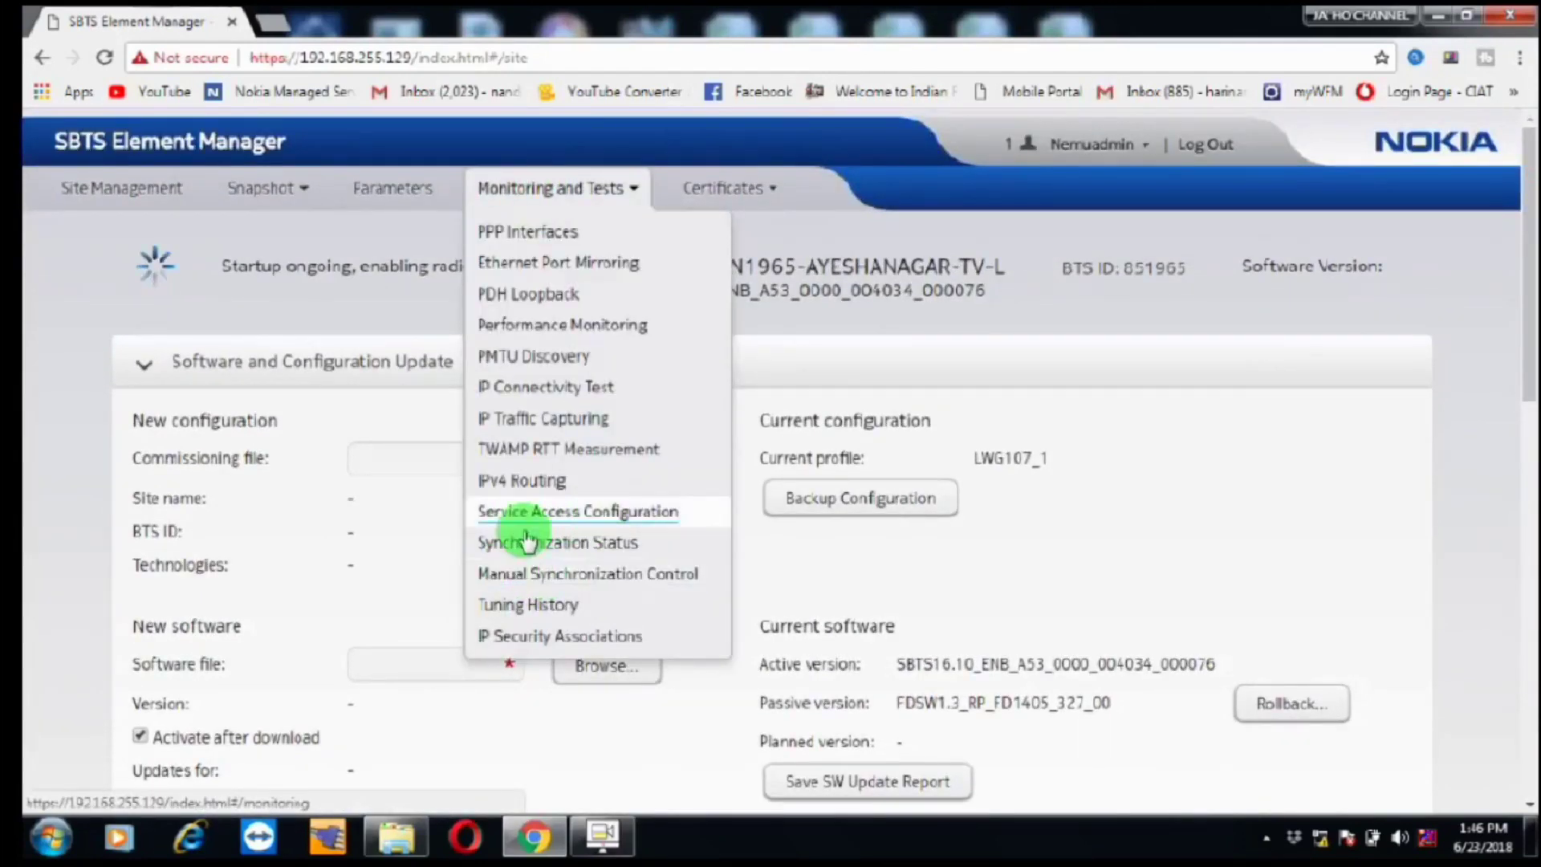
left_click(531, 388)
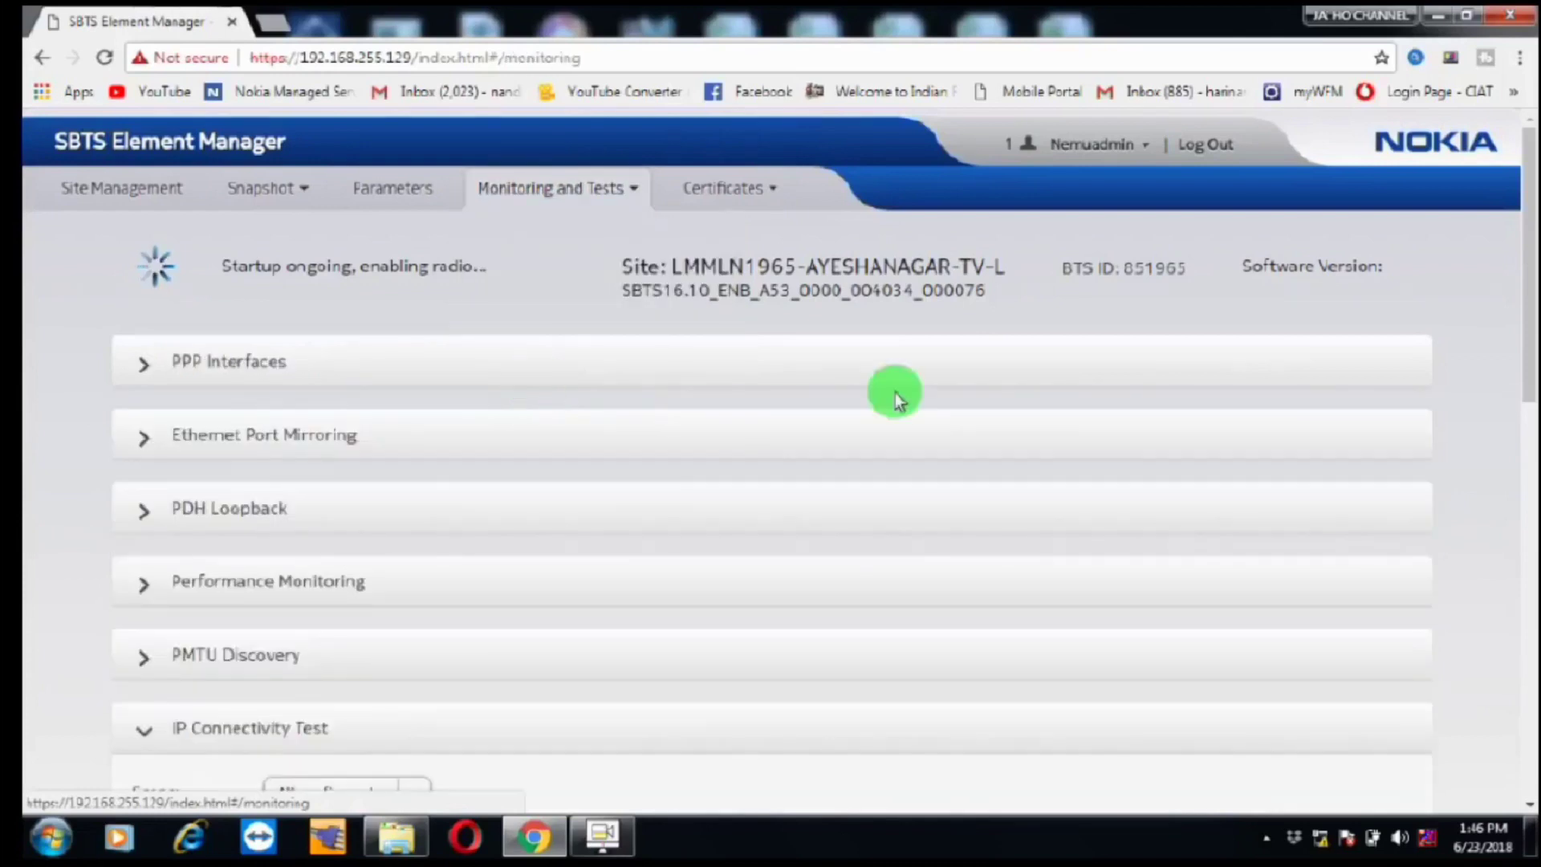
left_click_drag(1525, 233, 1531, 403)
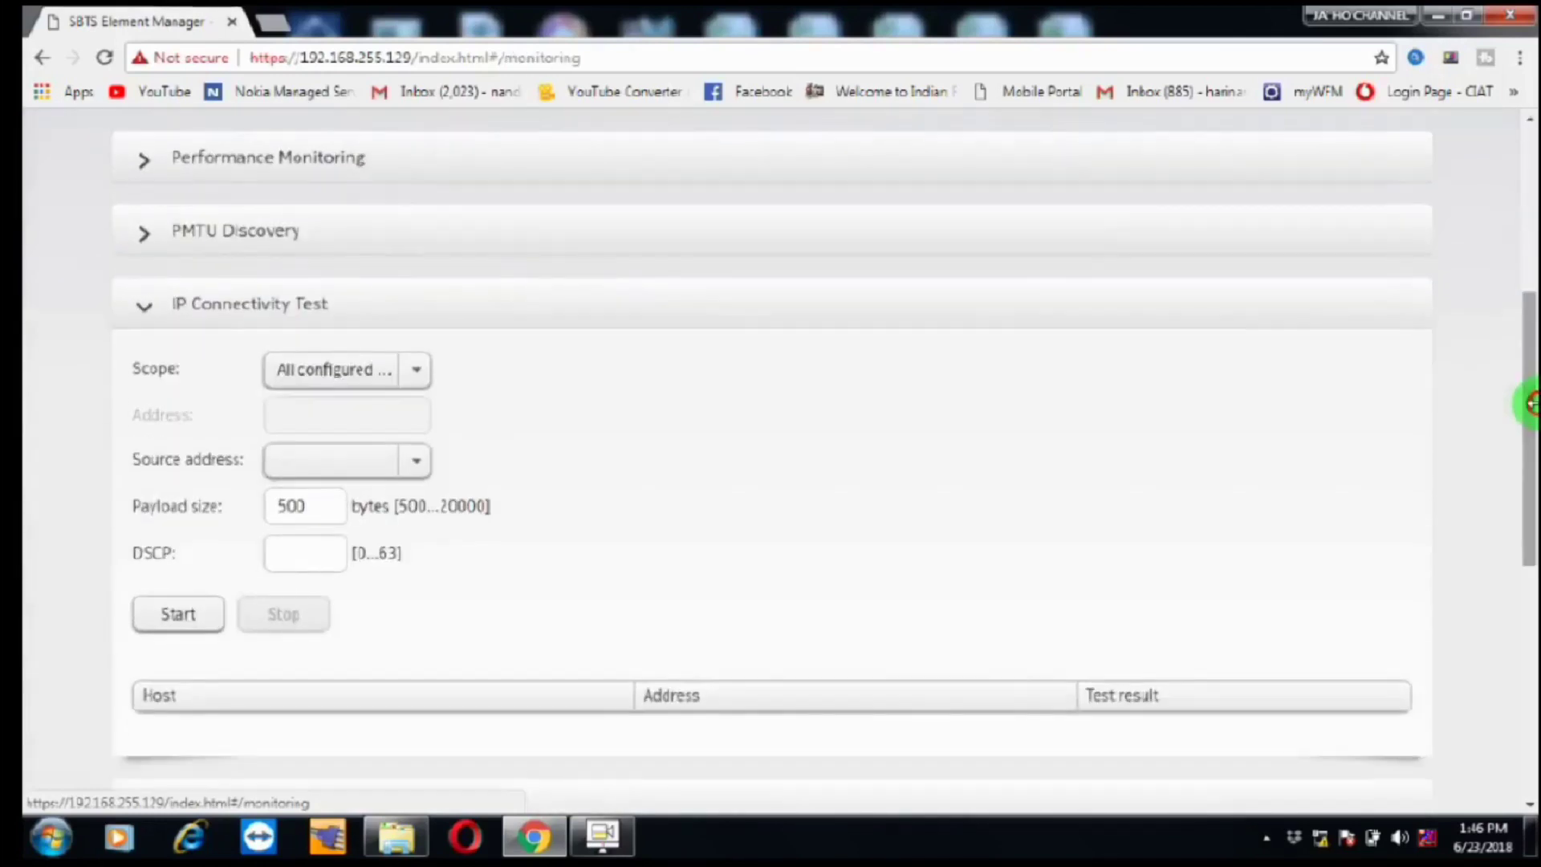
left_click(177, 615)
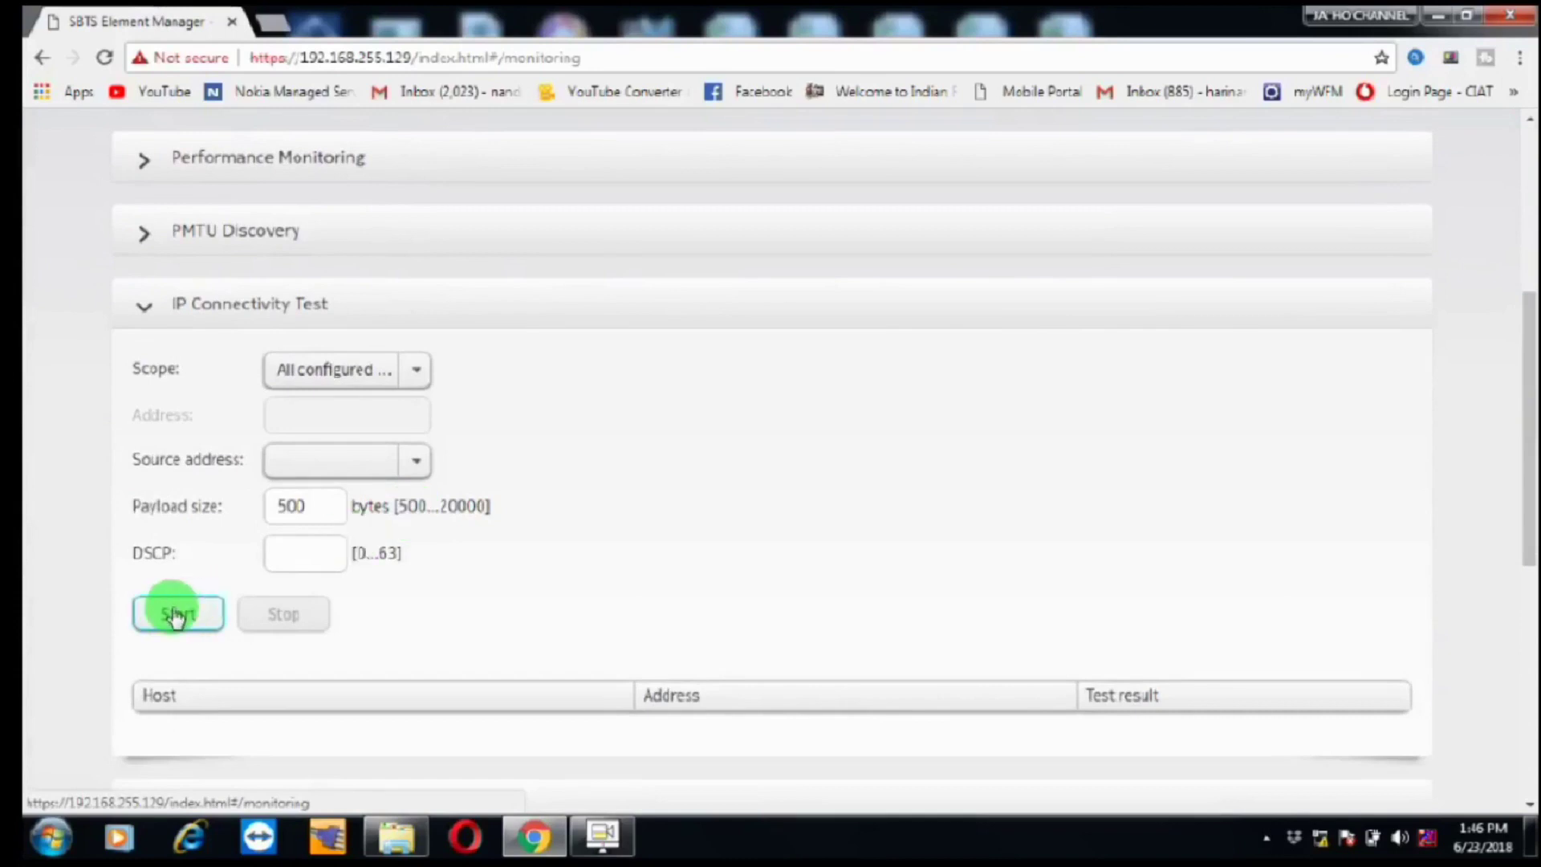
left_click_drag(1531, 409, 1532, 565)
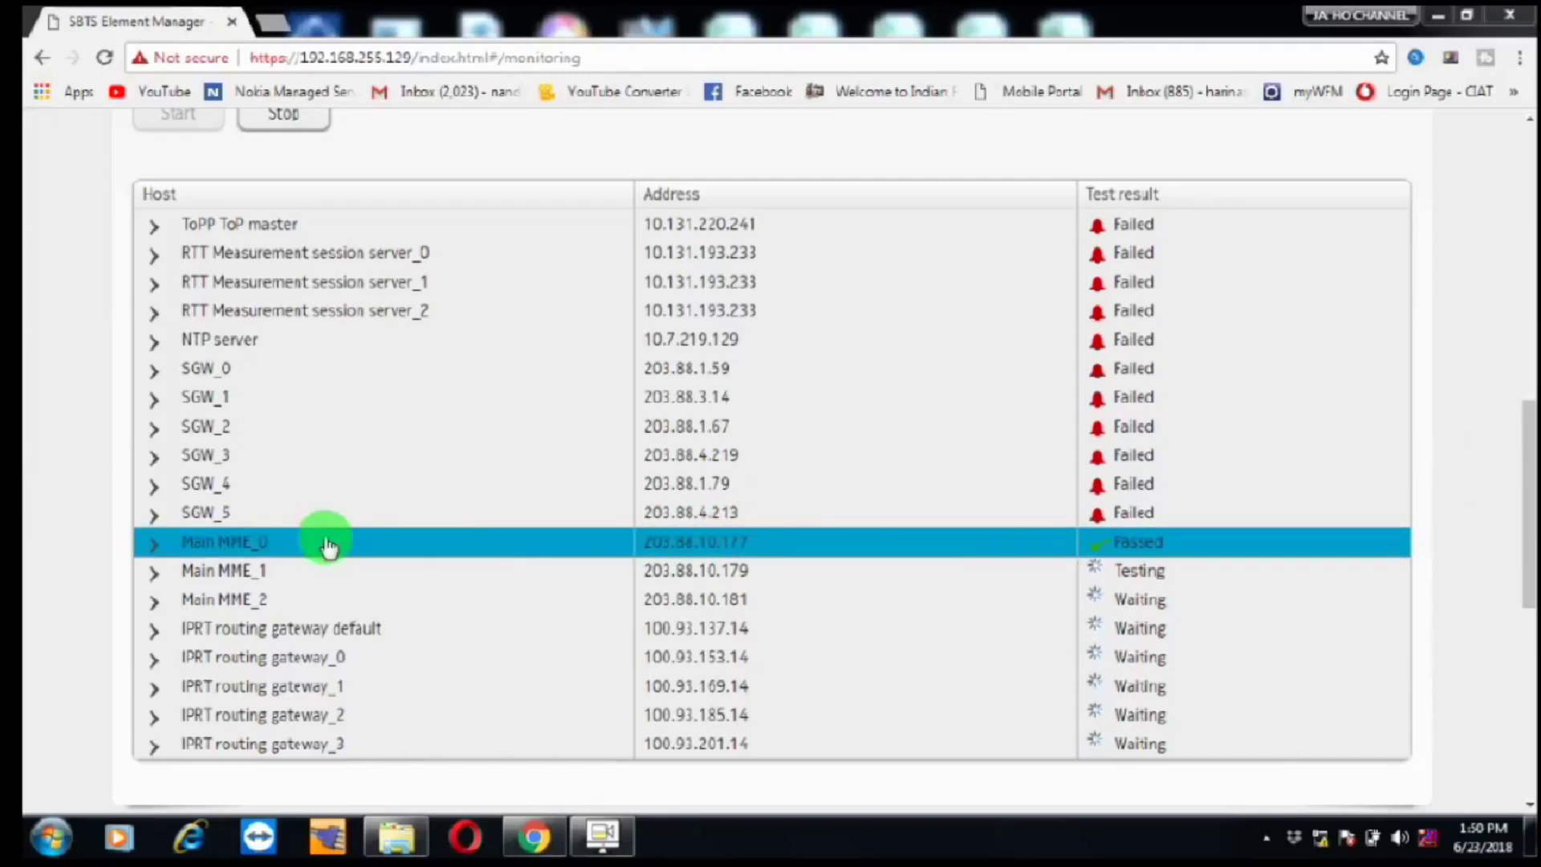
Step: Review the finished results for Main MME_0 and SGW_2, then scroll back to the page top
left_click(184, 541)
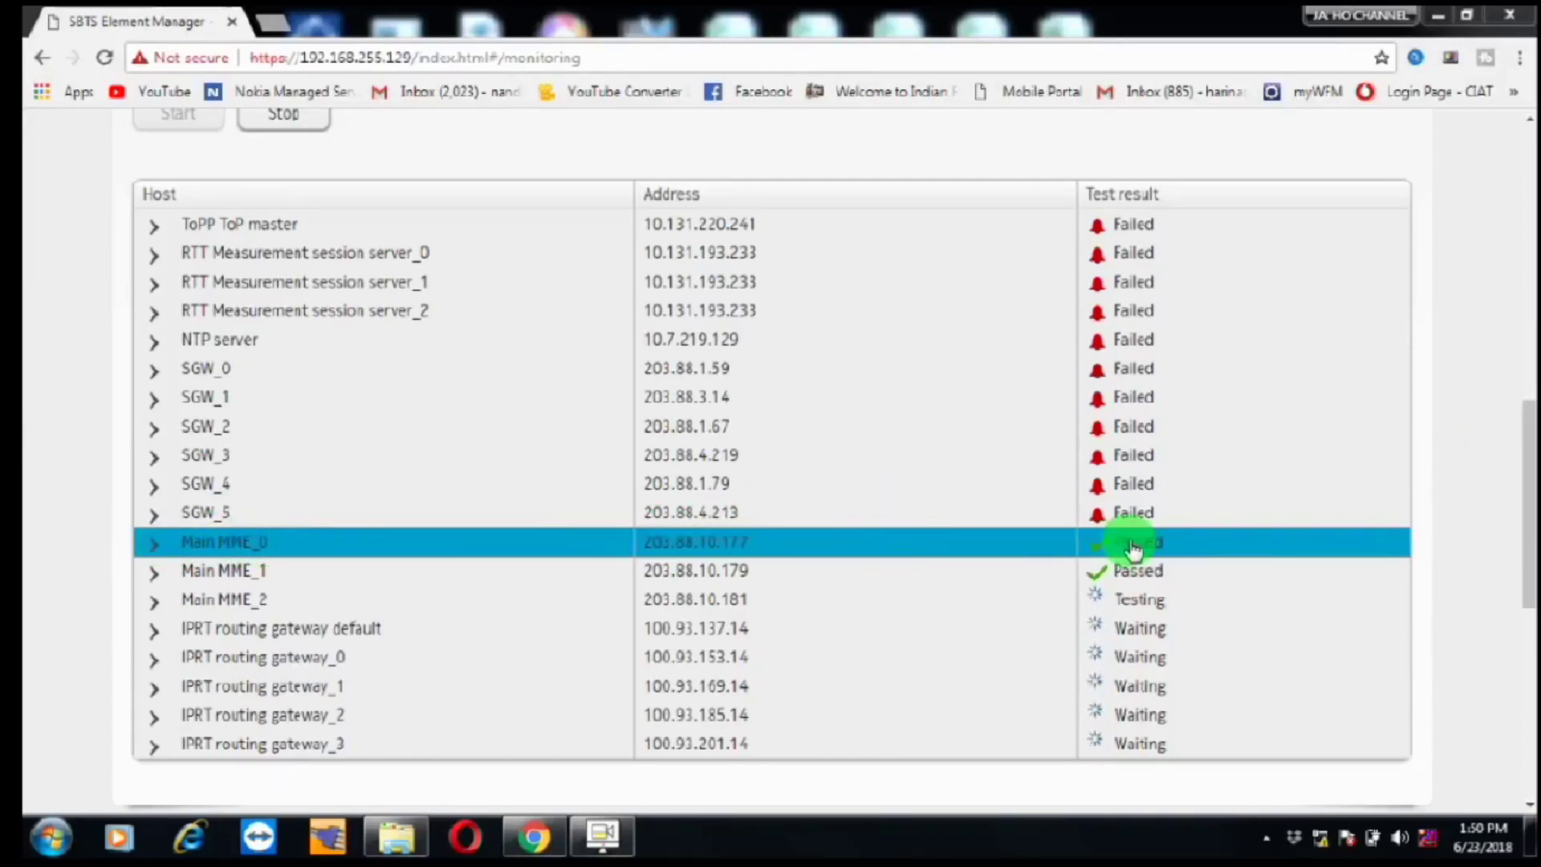
left_click(1410, 420)
left_click(1415, 416)
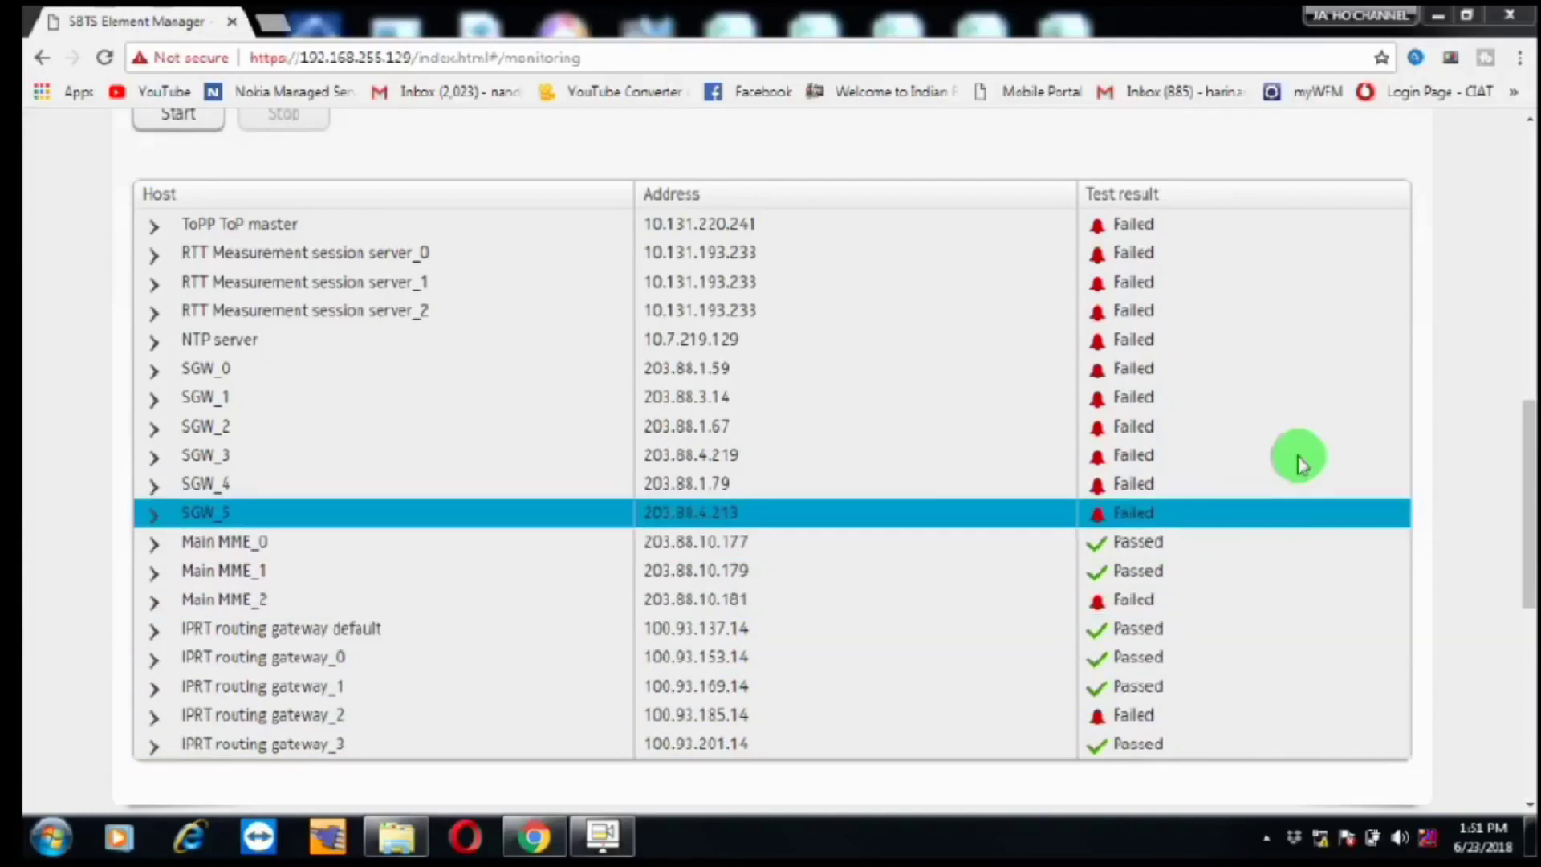
left_click_drag(1530, 474, 1513, 130)
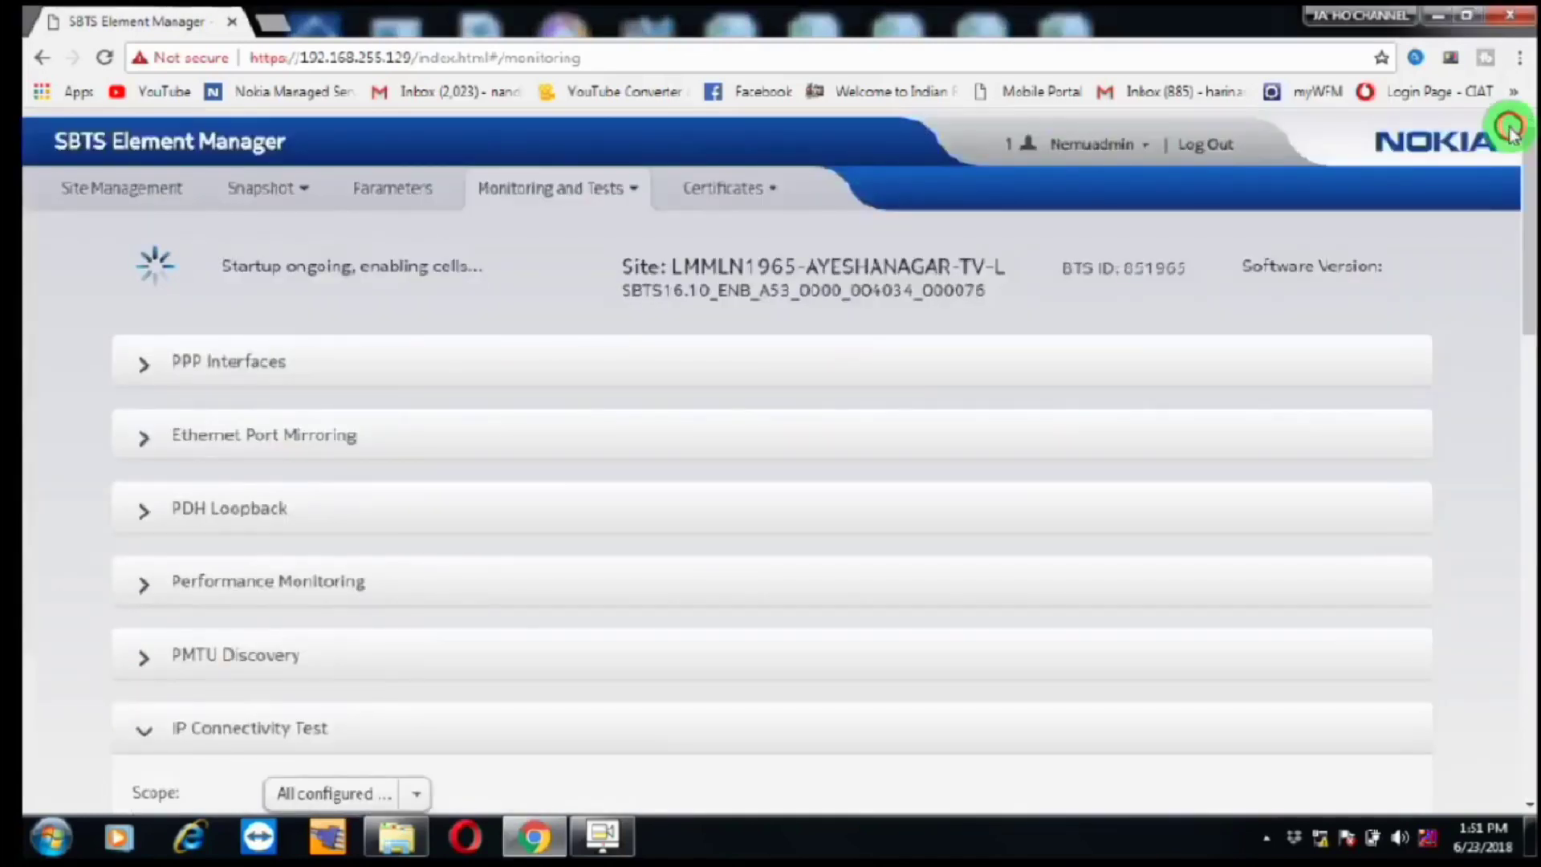
Step: Return to Site Management and scroll through the eight active faults and the Cells/Hardware panels
left_click(144, 198)
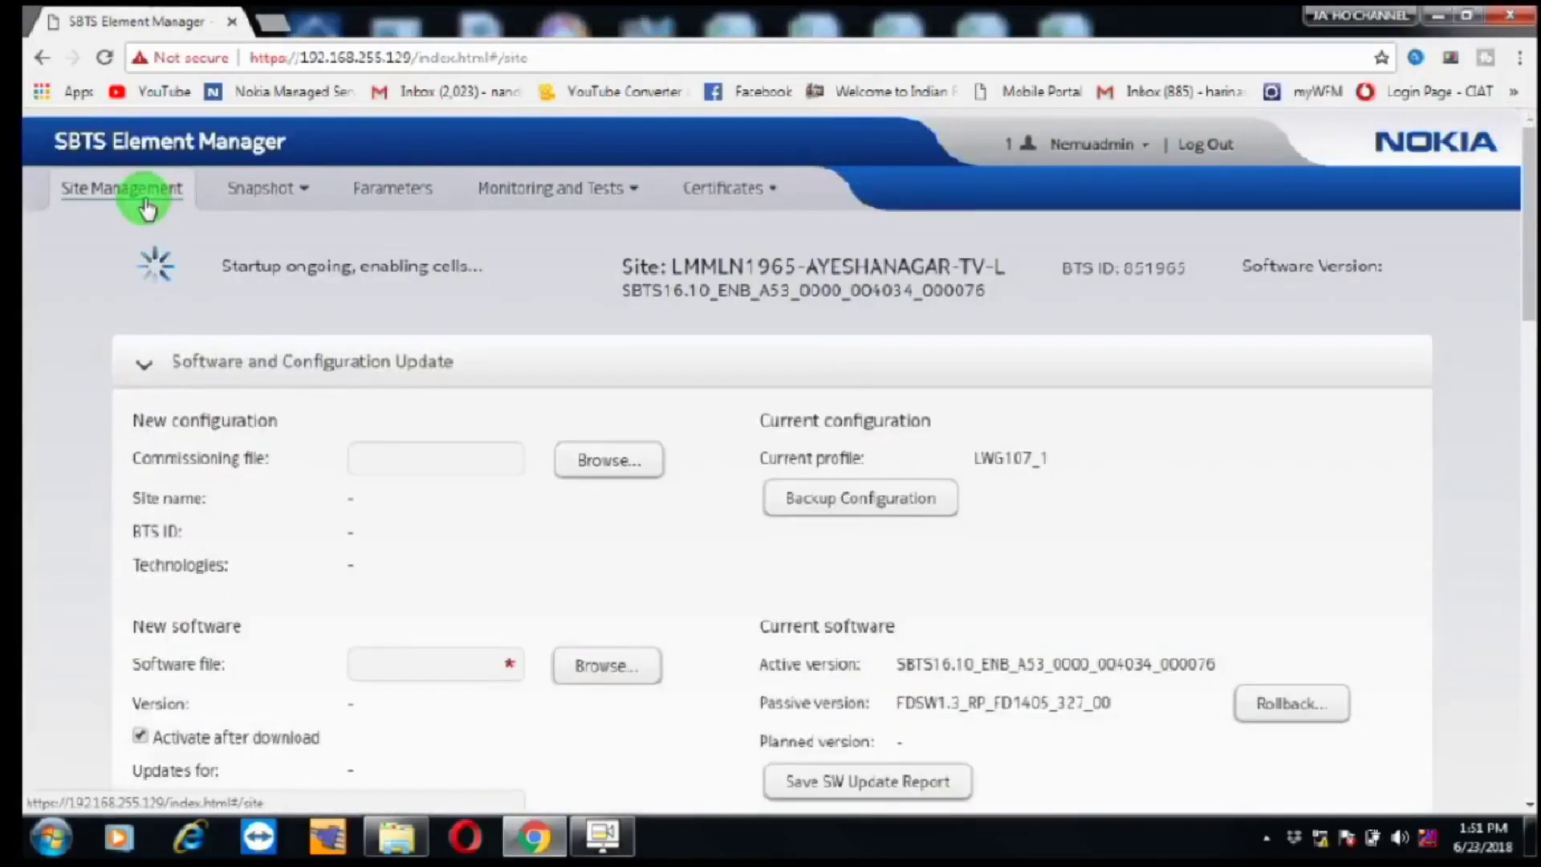
left_click_drag(1521, 248, 1528, 584)
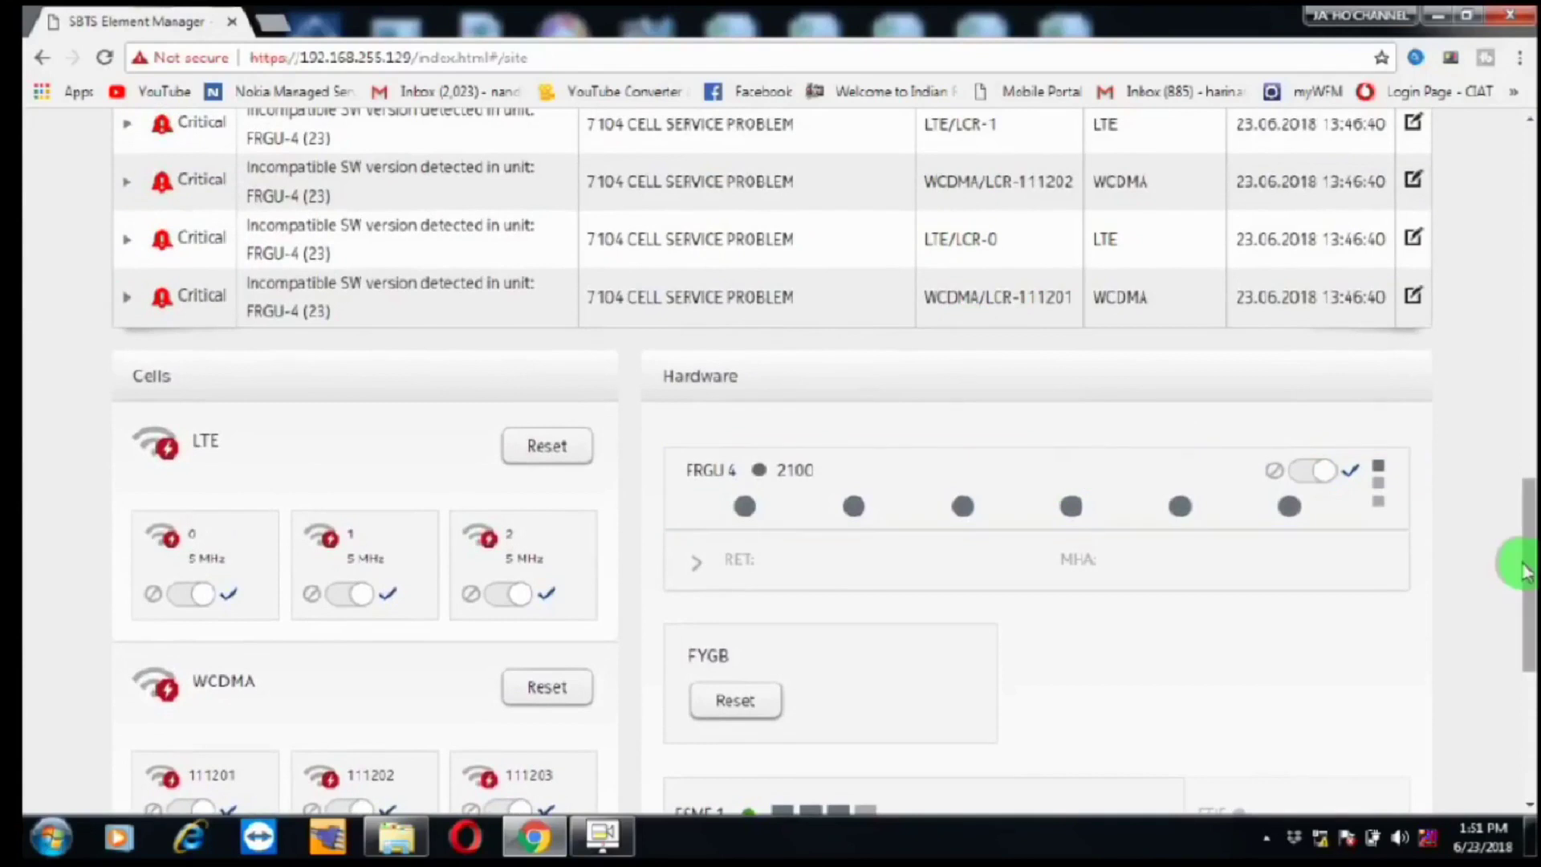
left_click_drag(1524, 540, 1530, 430)
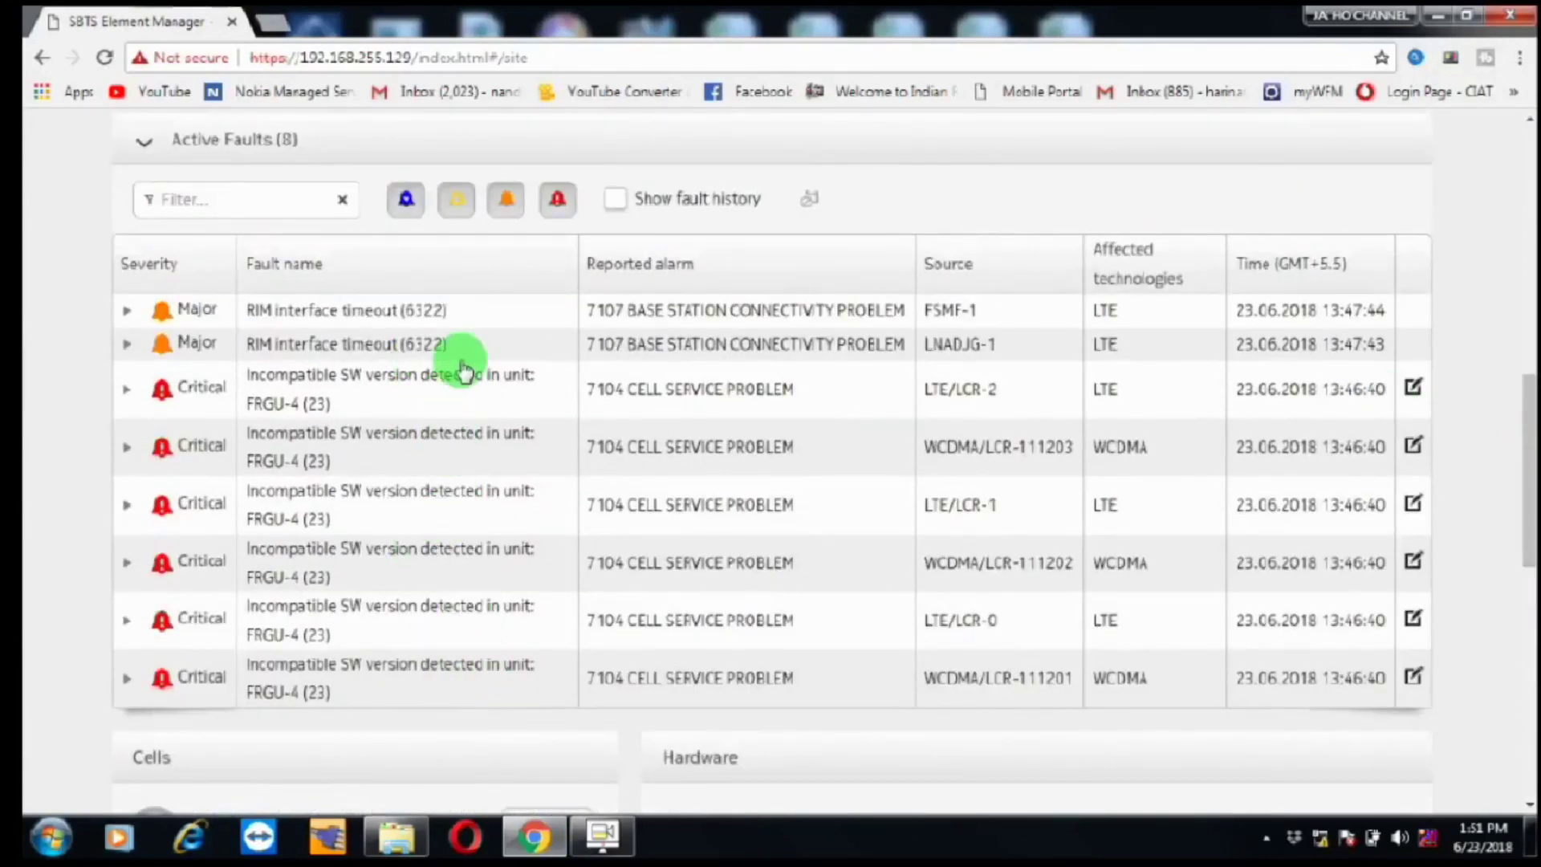
left_click_drag(1523, 402, 1512, 192)
Step: Choose the new SBTS16.10 ZIP archive in D:\ALL SOFTWARE\Vodafone4G SOFT as the software file
left_click(617, 464)
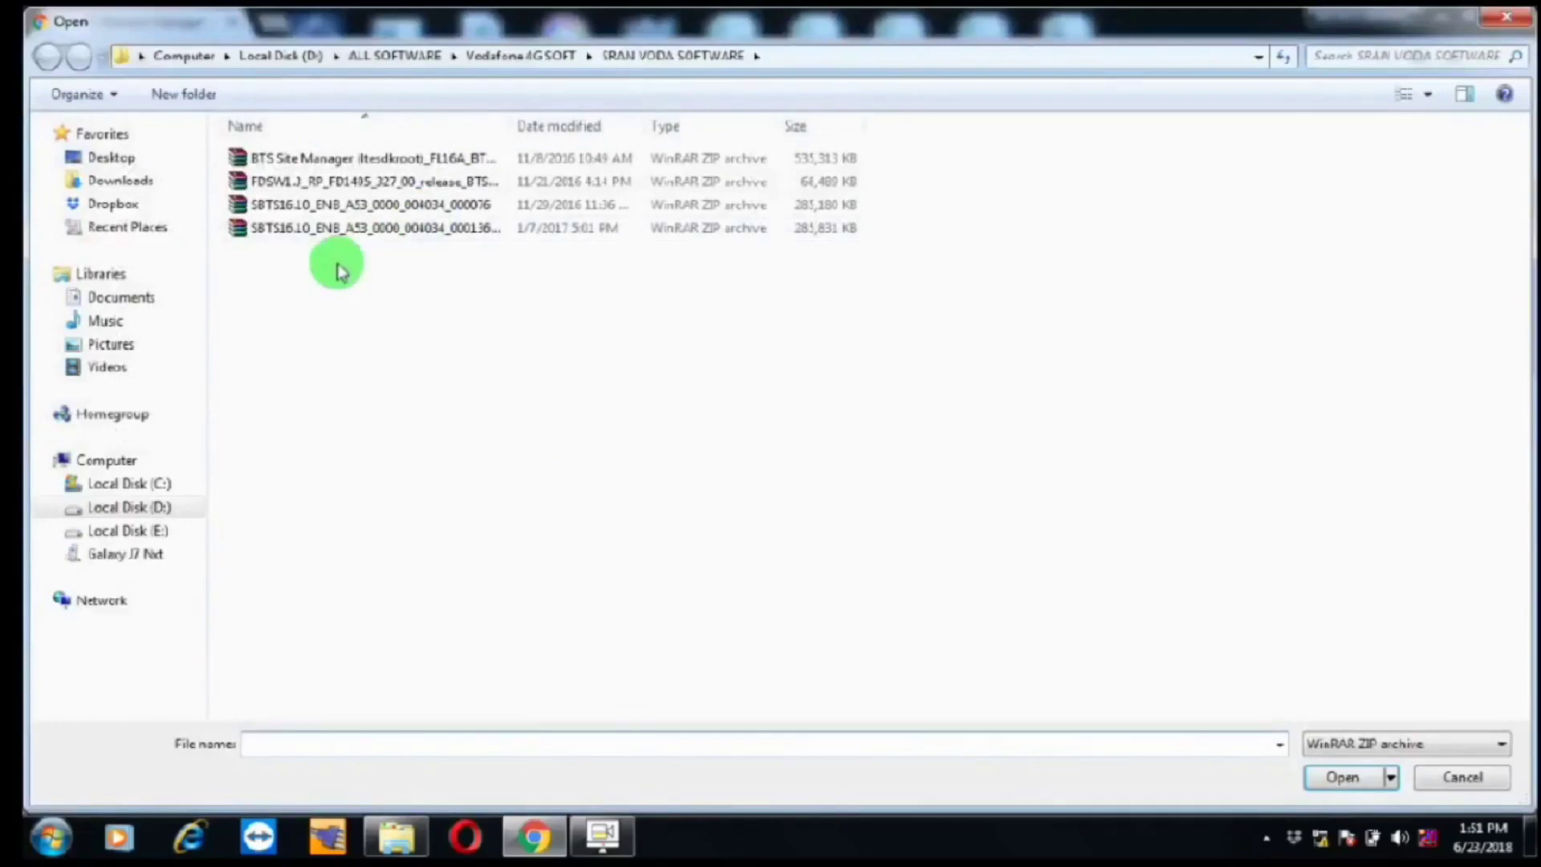
left_click(160, 511)
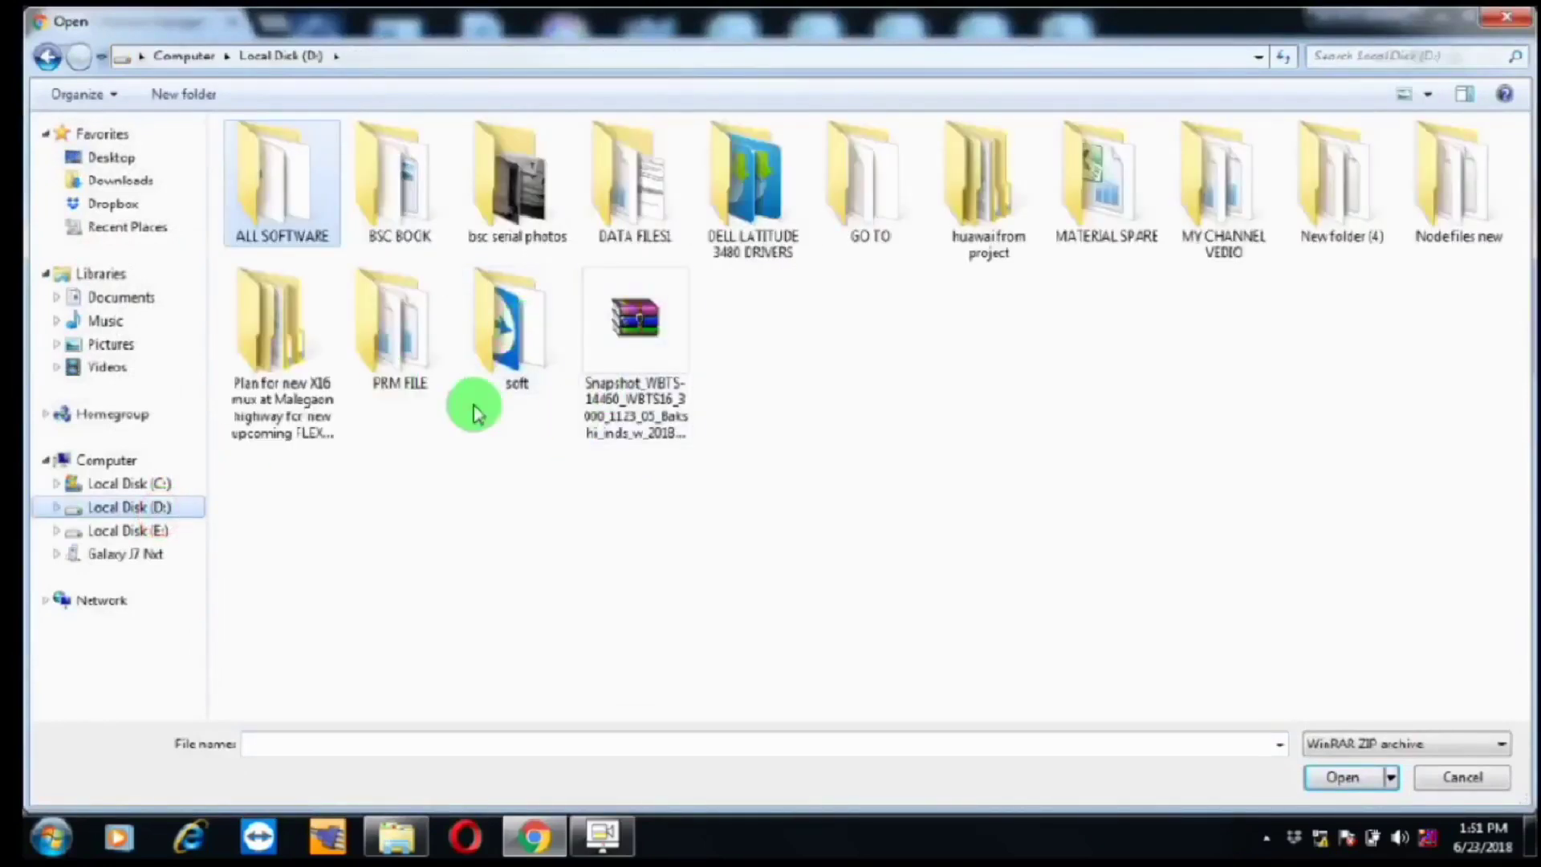
double_click(309, 234)
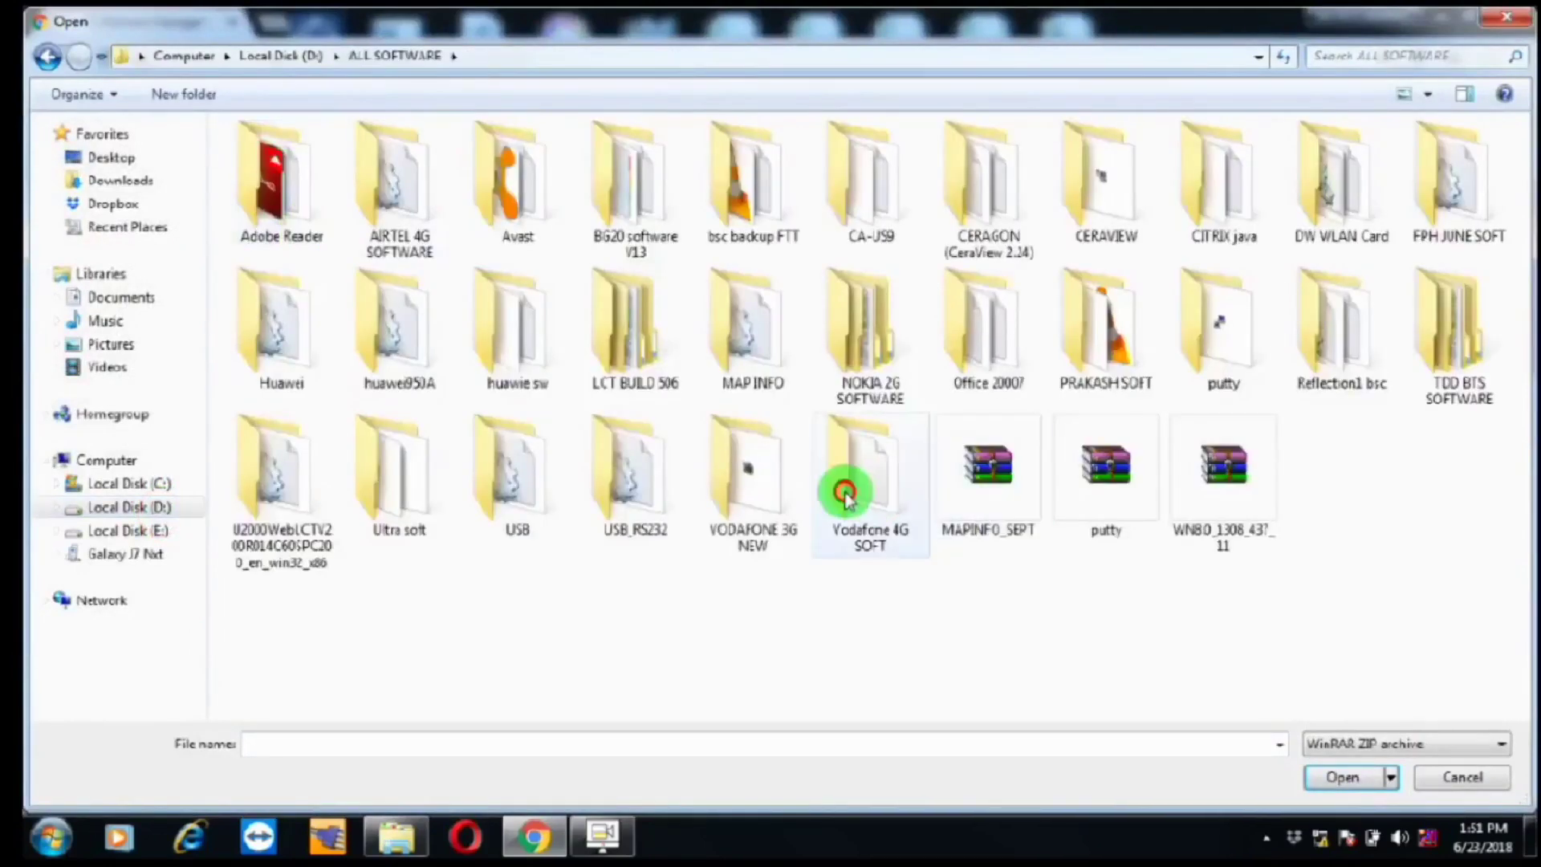
double_click(845, 495)
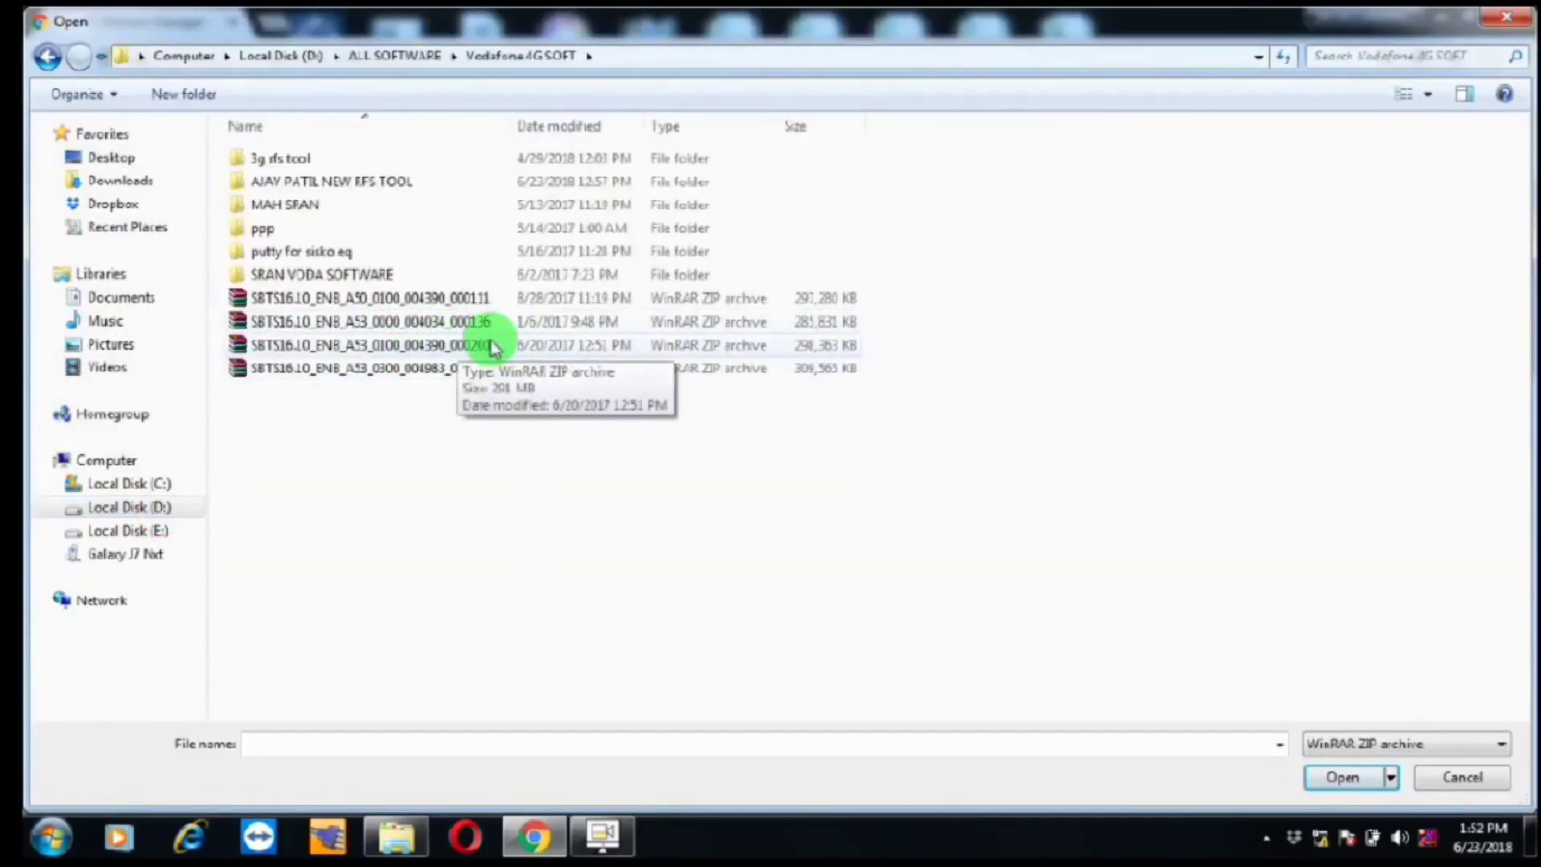
double_click(489, 343)
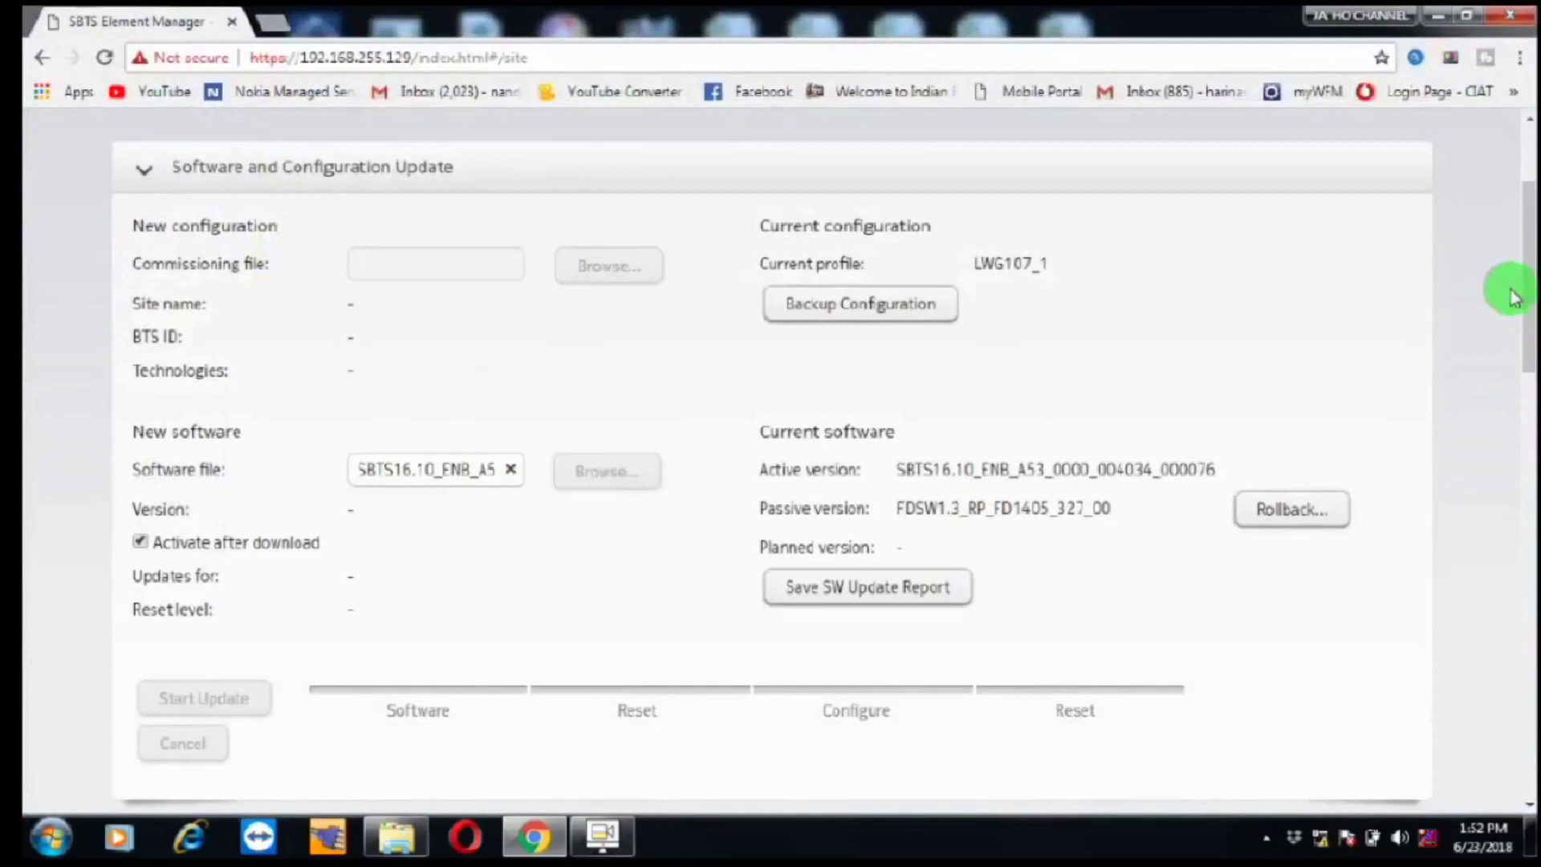
Step: Check the Version, Updates for and Reset level fields for SBTS16.10_ENB_A53_0100_004390_000200
left_click_drag(1523, 276, 1518, 314)
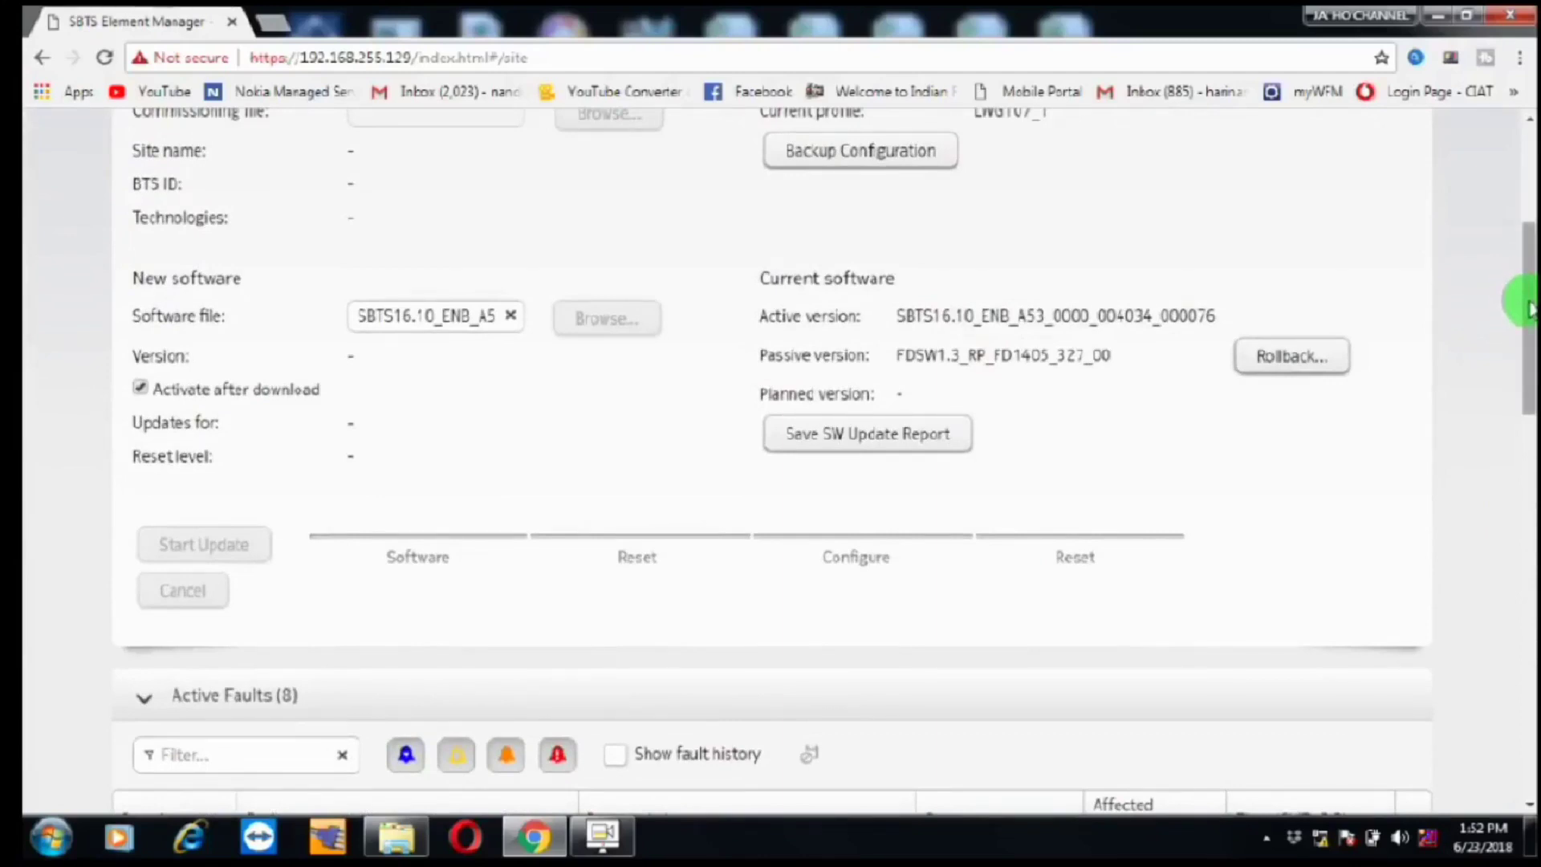
mouse_move(1527, 307)
left_mouse_down()
mouse_move(1523, 231)
mouse_move(1528, 307)
left_mouse_up()
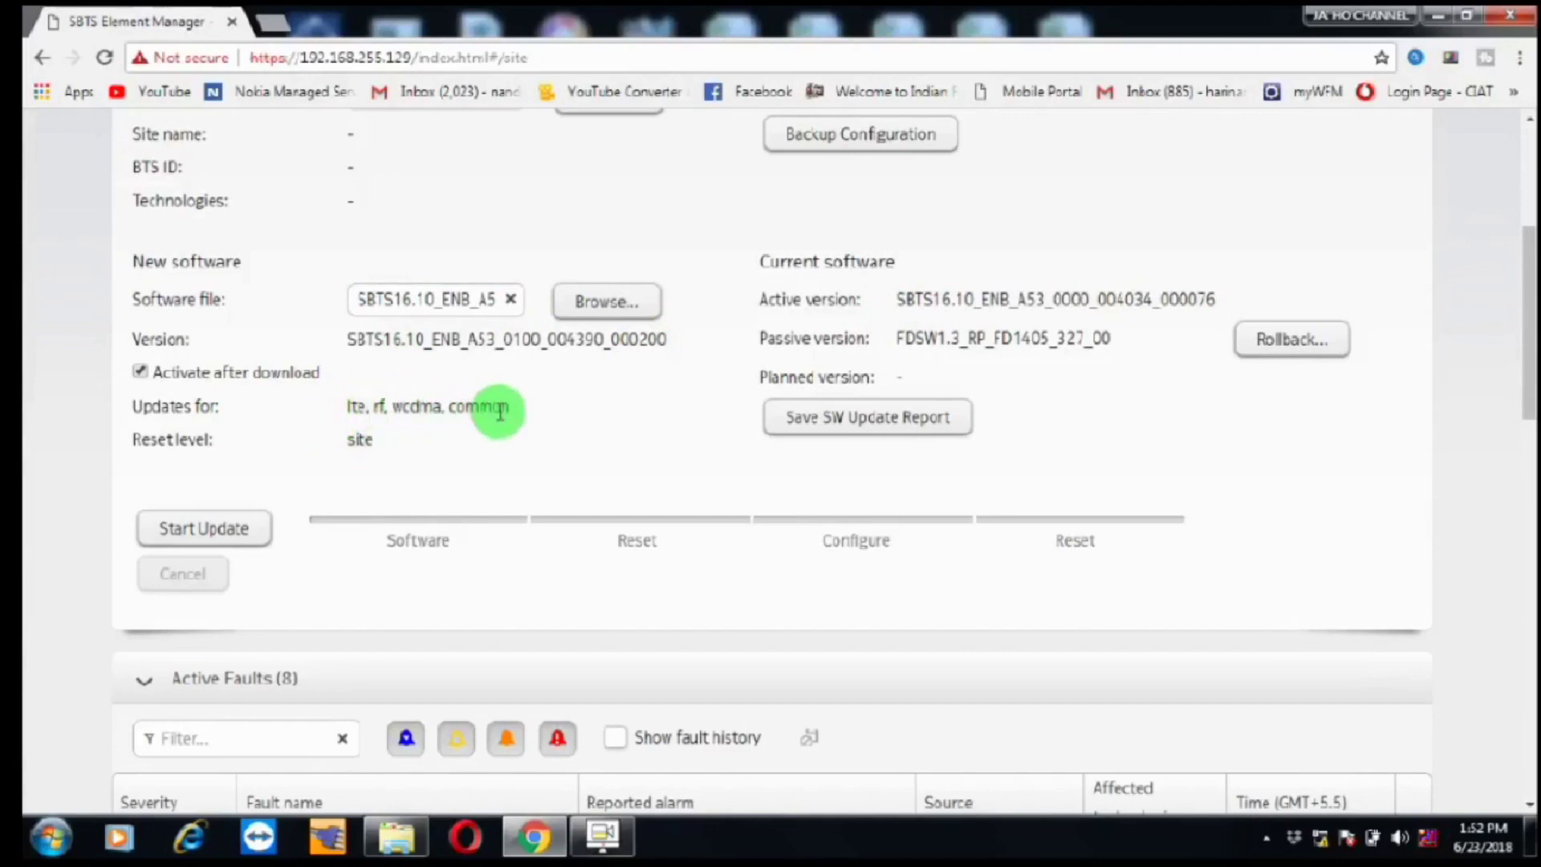
Step: Start the update to SBTS16.10_ENB_A53_0100_004390_000200 and monitor download, reset and configuration progress
left_click(208, 526)
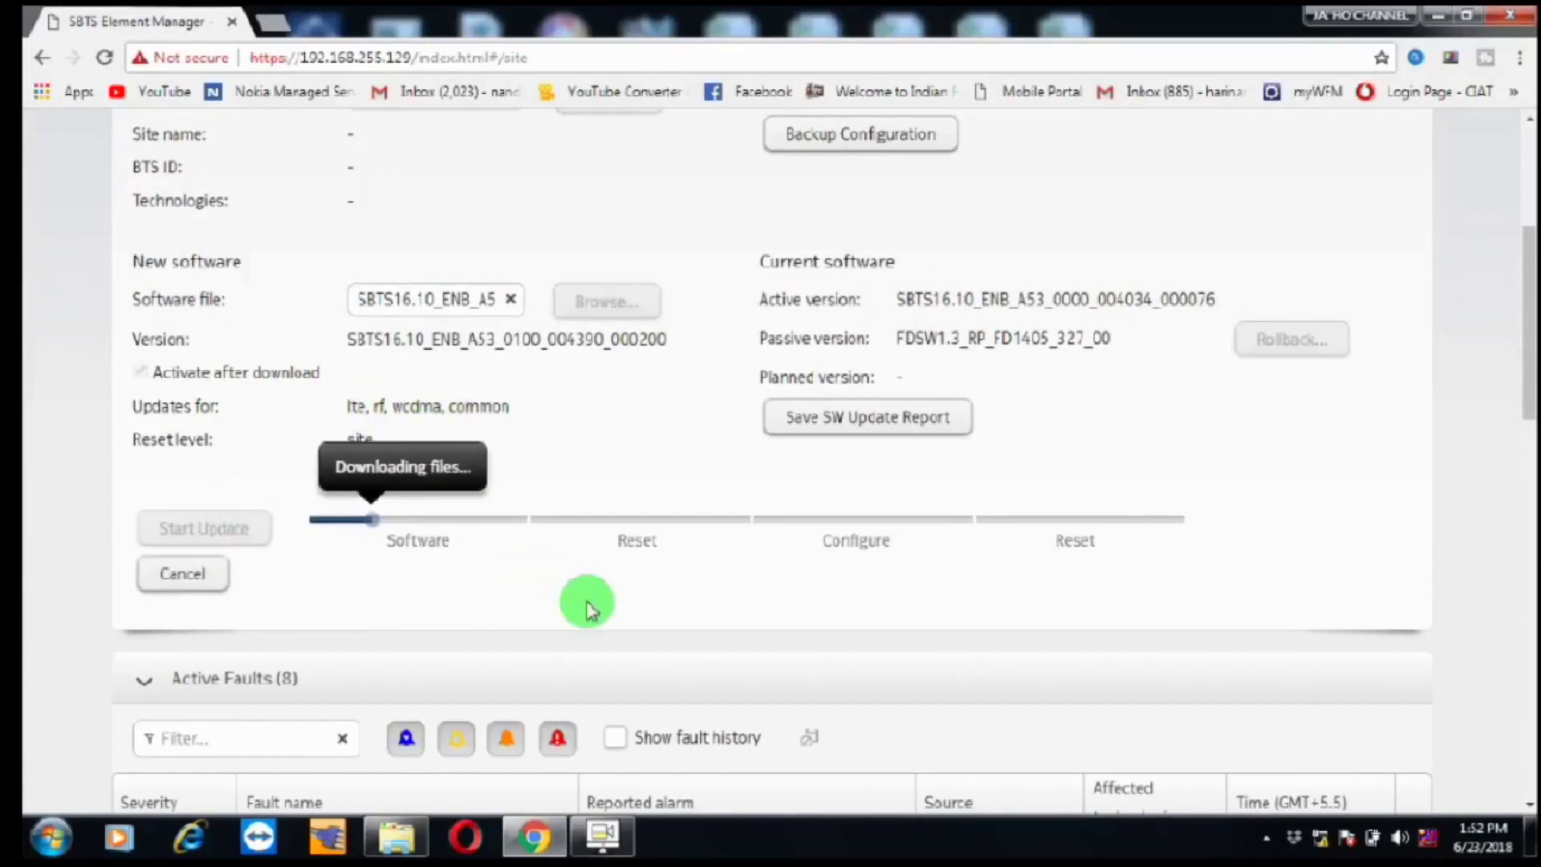
left_click_drag(1533, 359, 1529, 369)
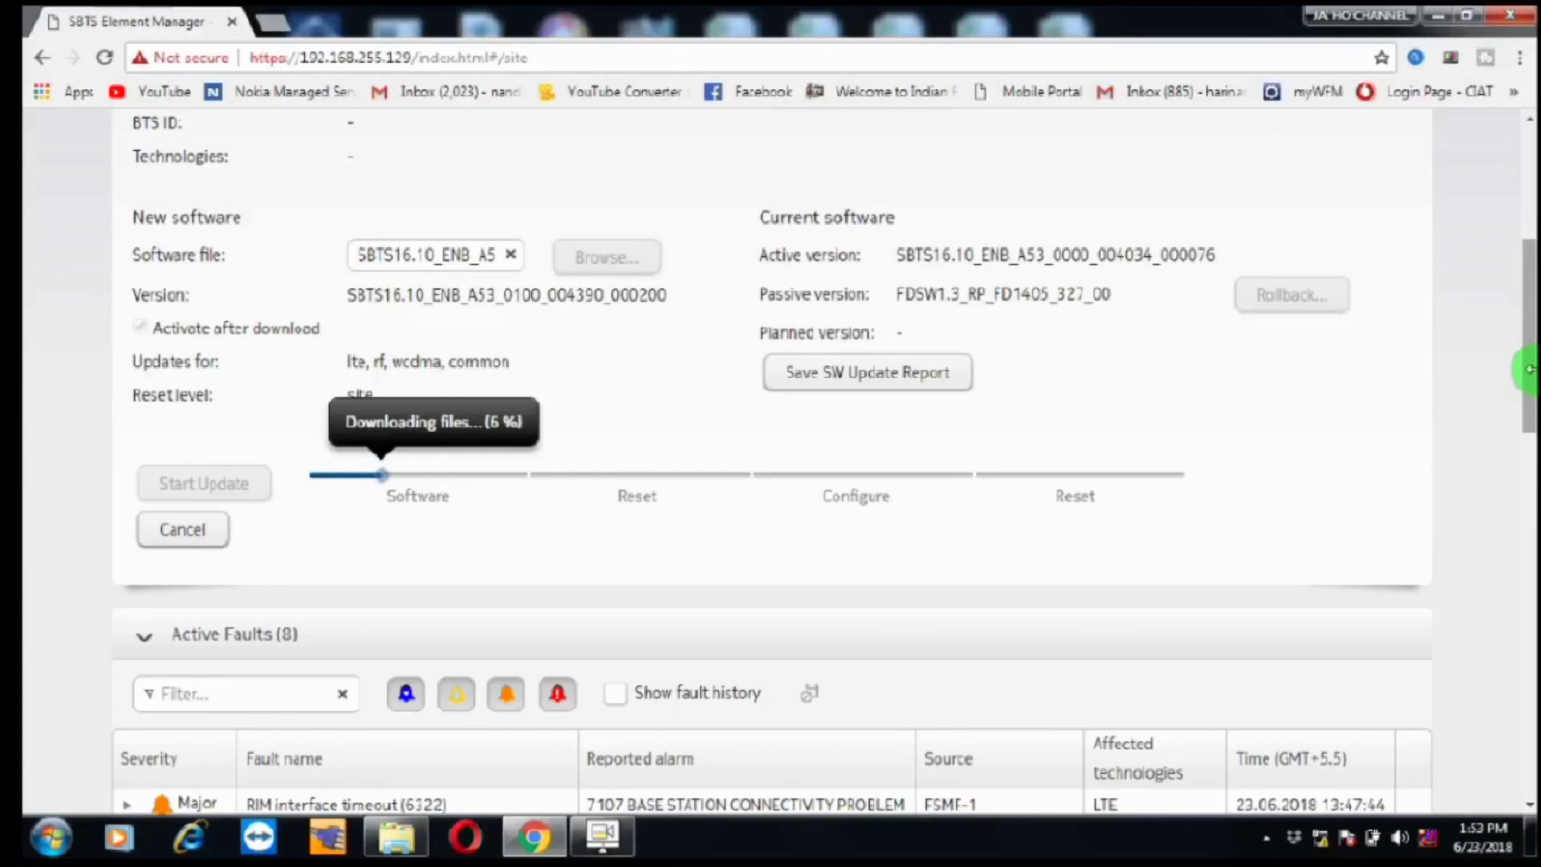
left_click_drag(1525, 369, 1530, 313)
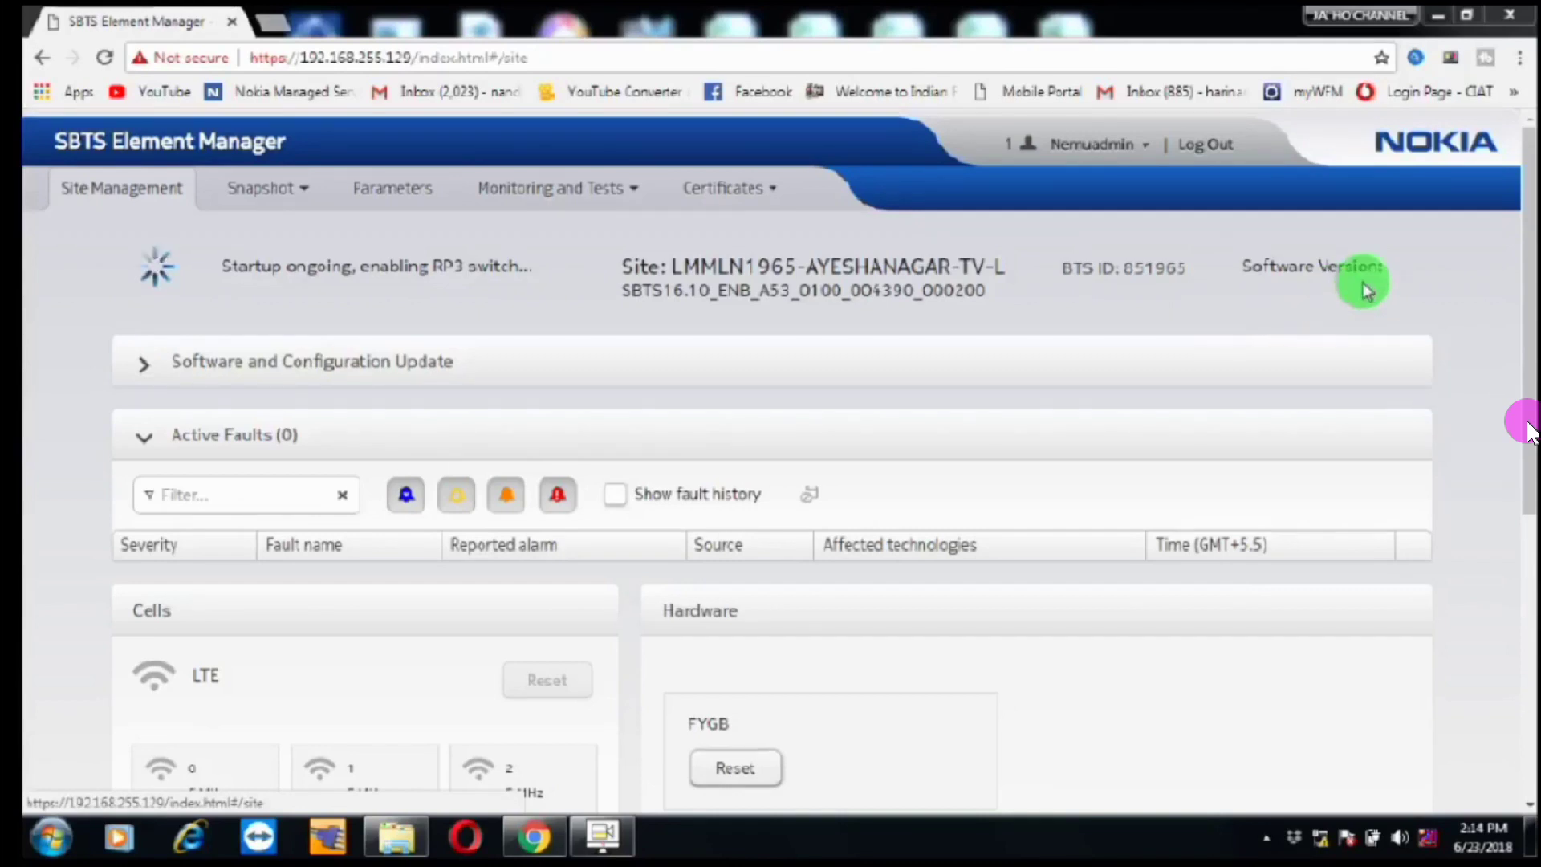
Step: Check the FYGB module's GPS details, then close the details popup
scroll(1528, 429, "down", 5)
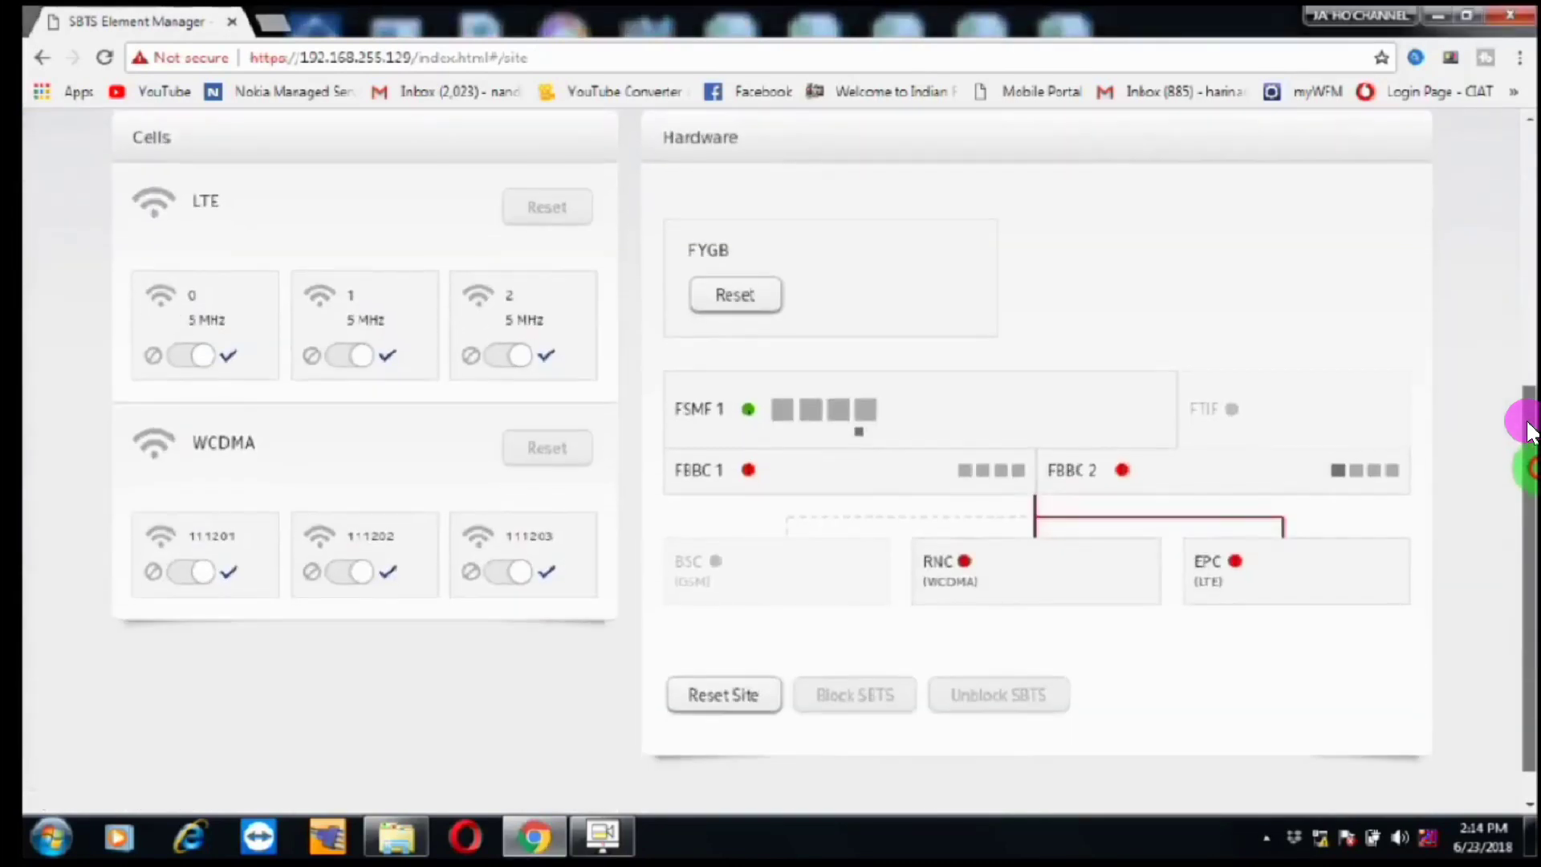
scroll(1528, 429, "up", 4)
scroll(1529, 430, "up", 1)
scroll(1529, 429, "down", 5)
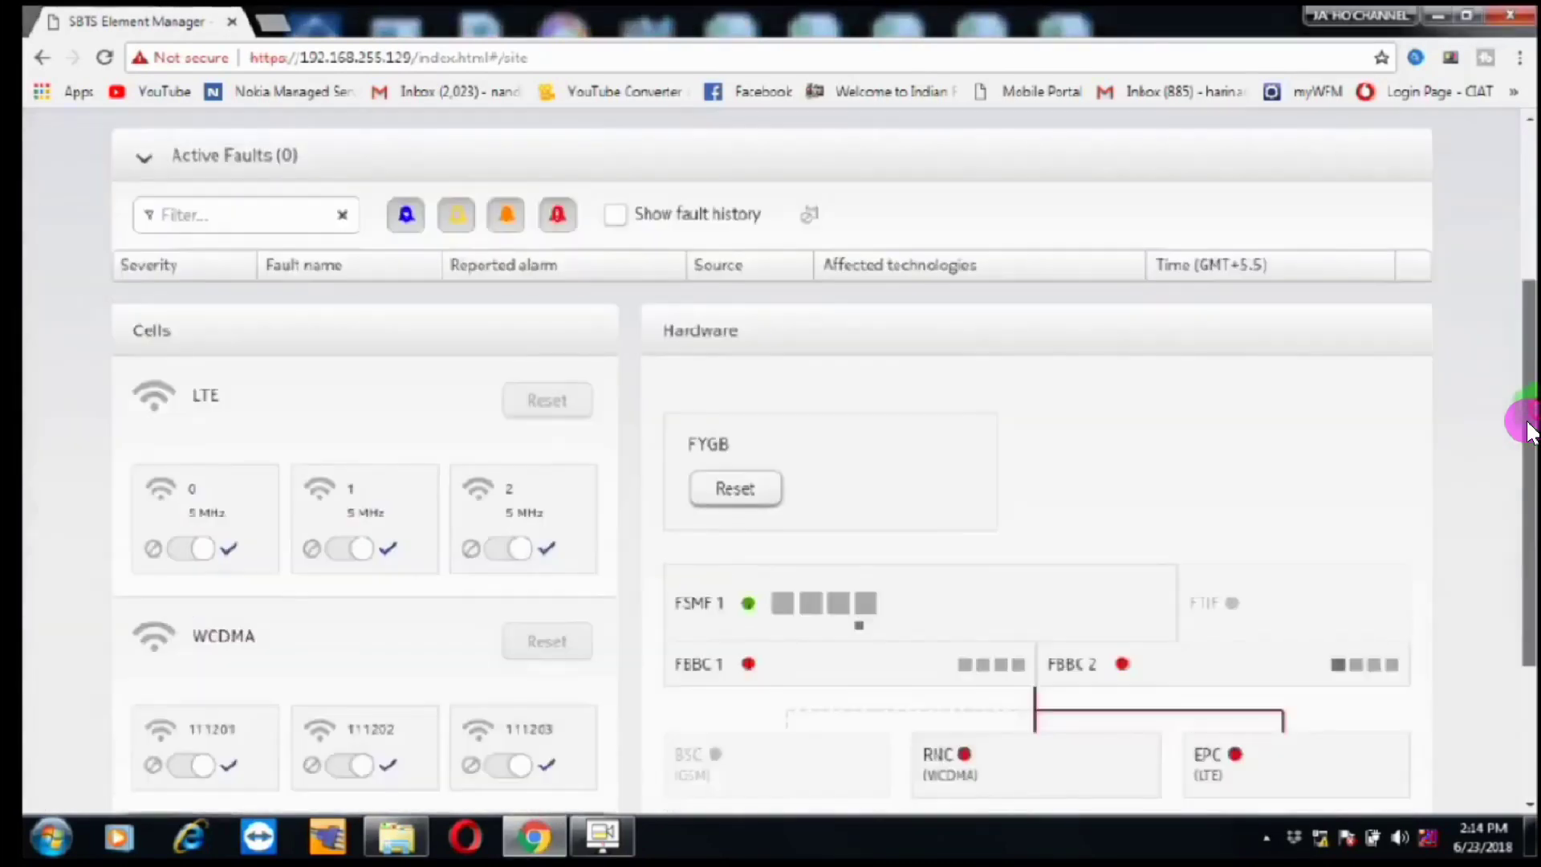
scroll(1529, 429, "up", 3)
scroll(1529, 431, "up", 2)
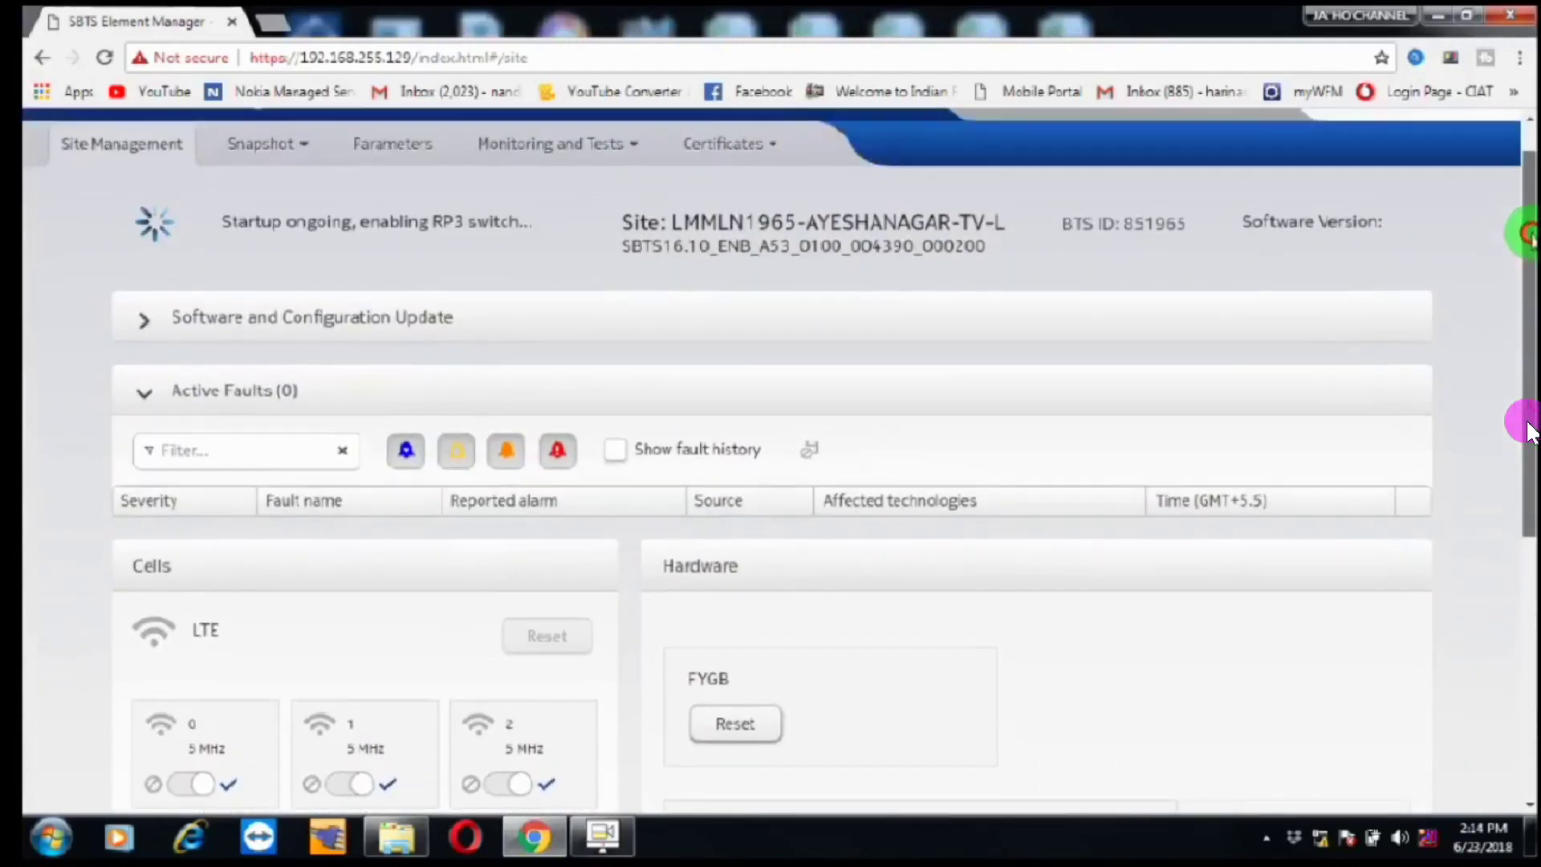
scroll(1530, 431, "down", 1)
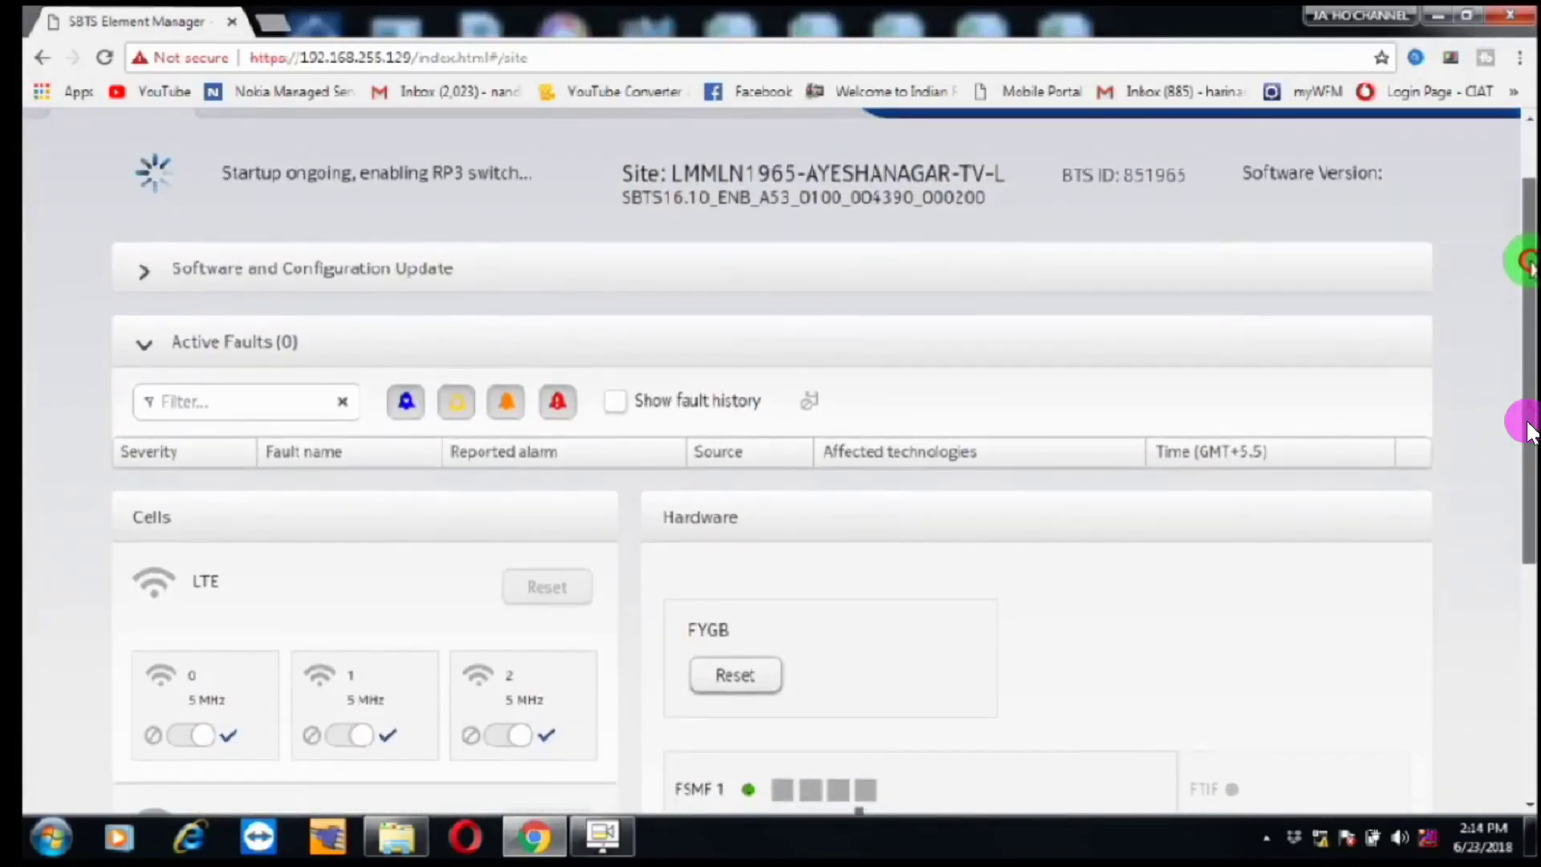
scroll(1530, 431, "down", 4)
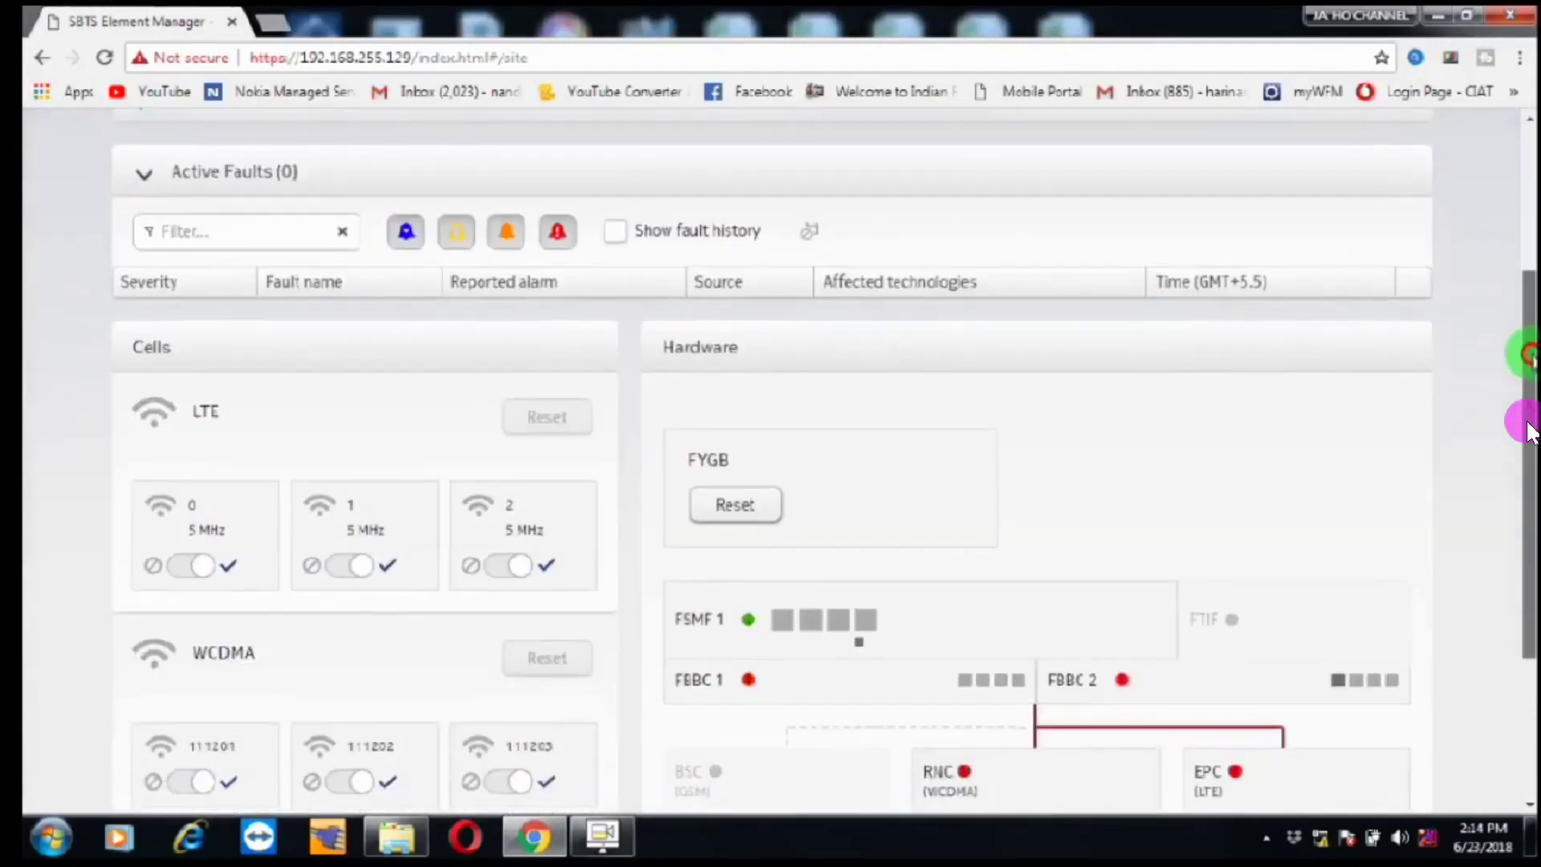
scroll(1529, 431, "up", 1)
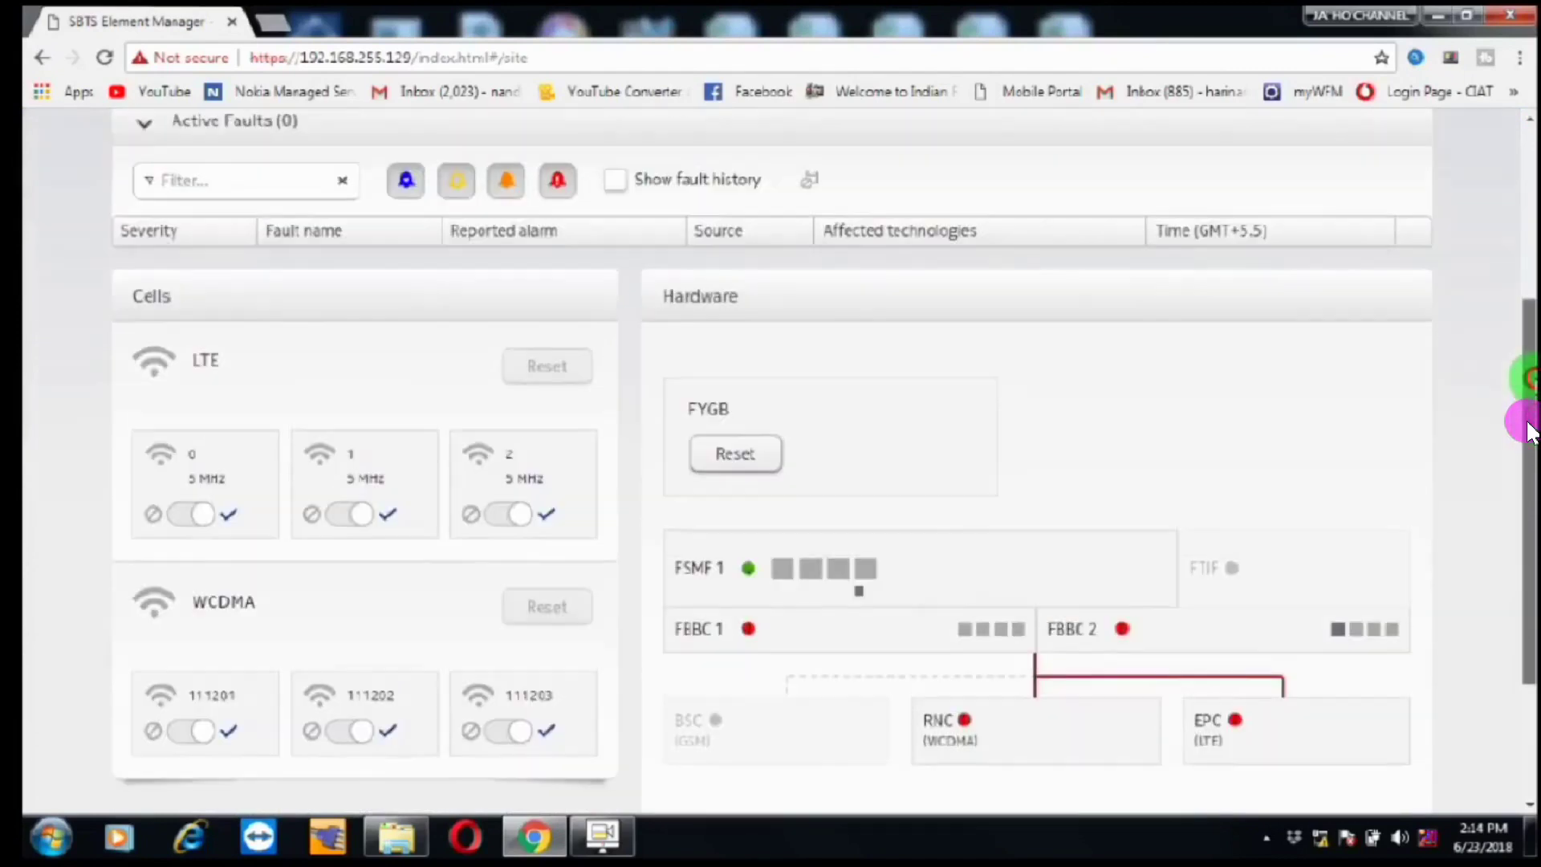
scroll(1530, 431, "up", 1)
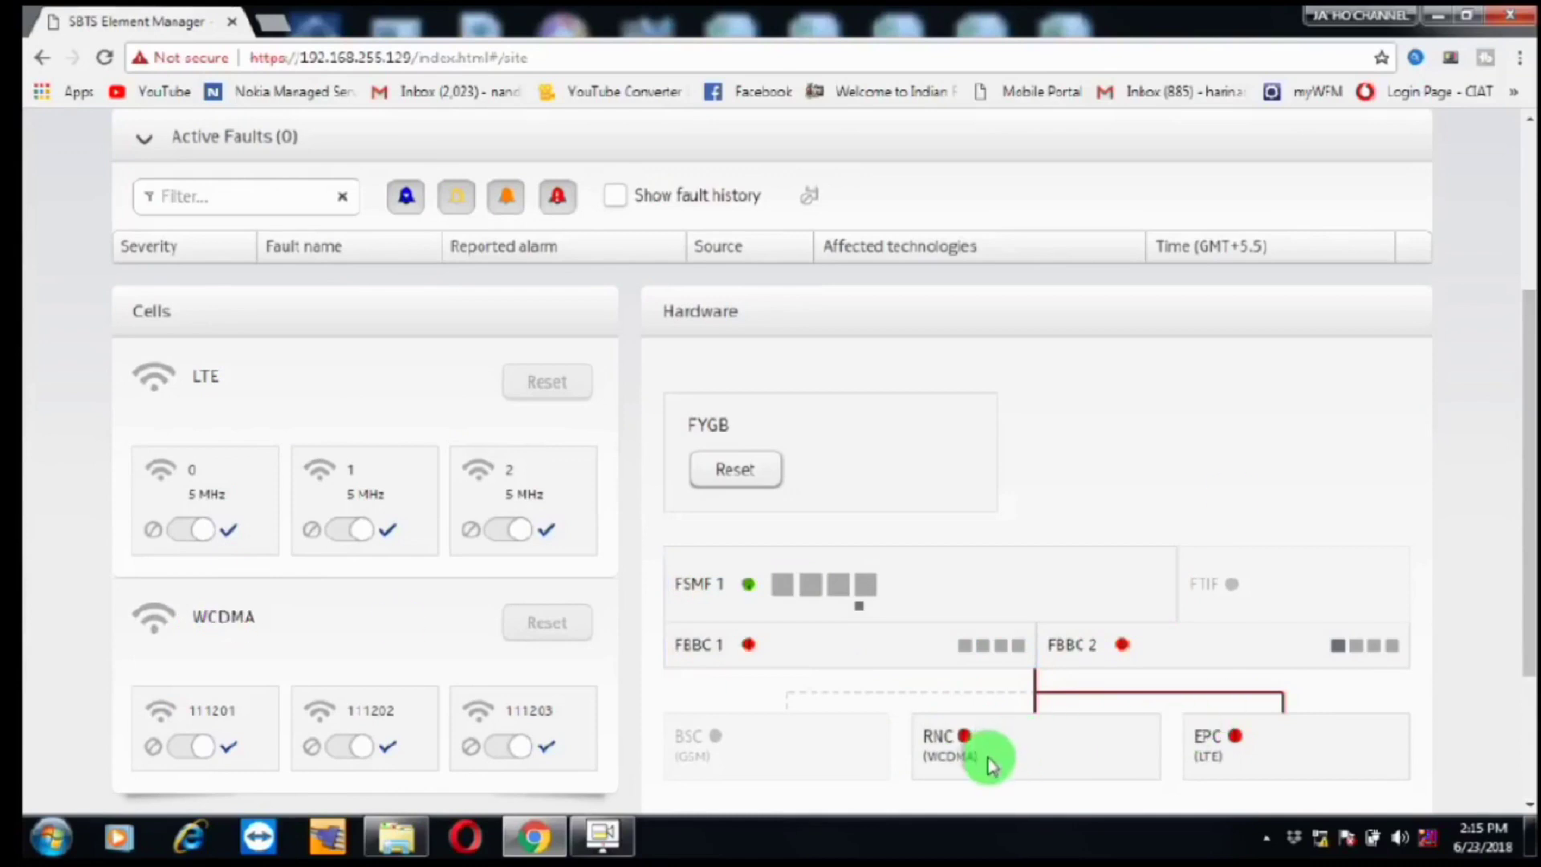
left_click(713, 422)
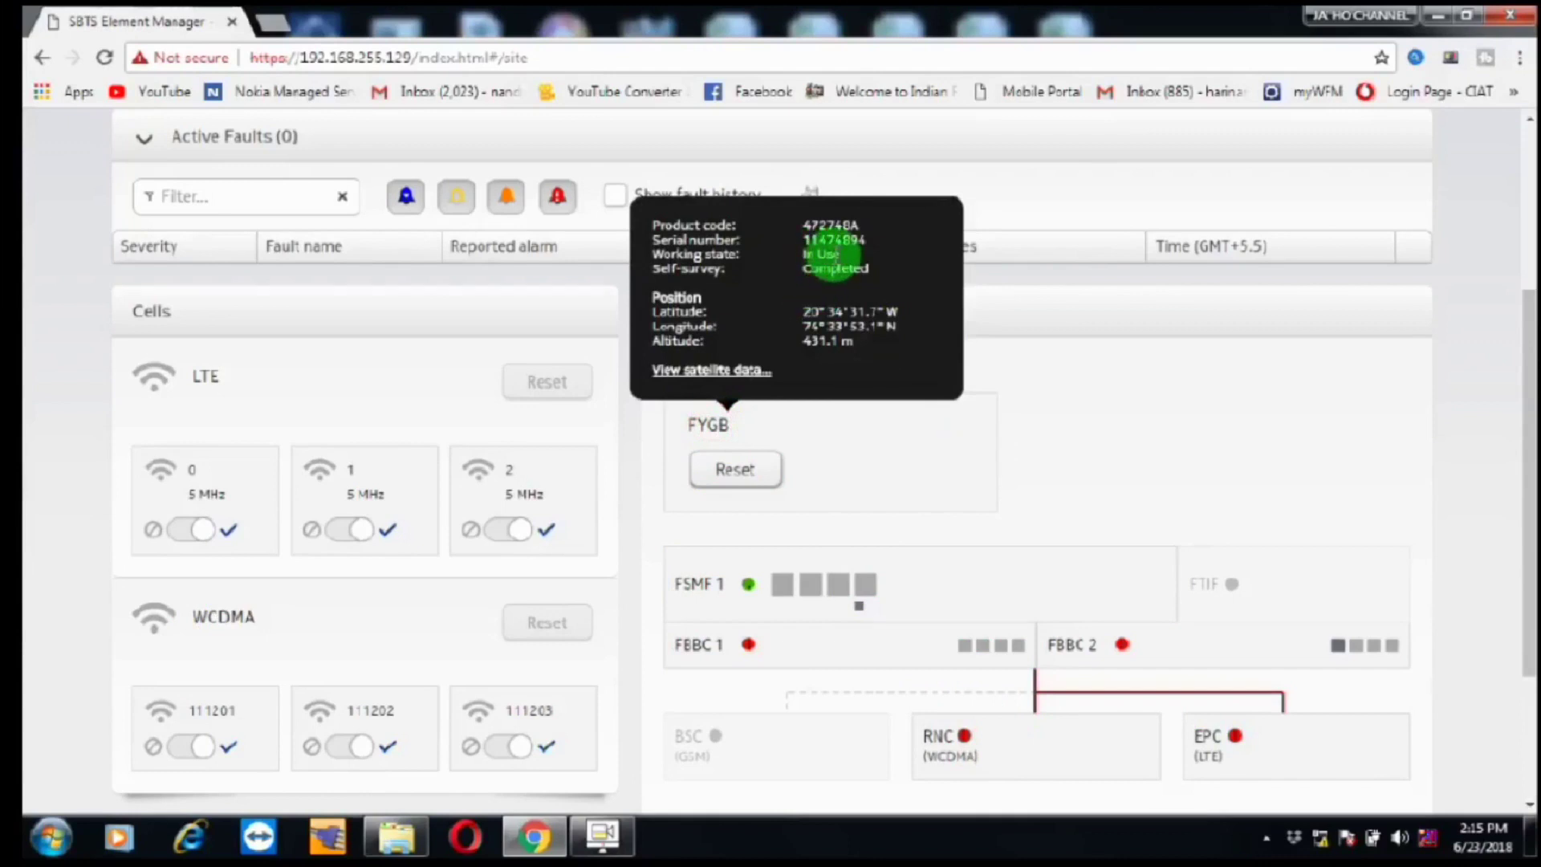
left_click(1101, 429)
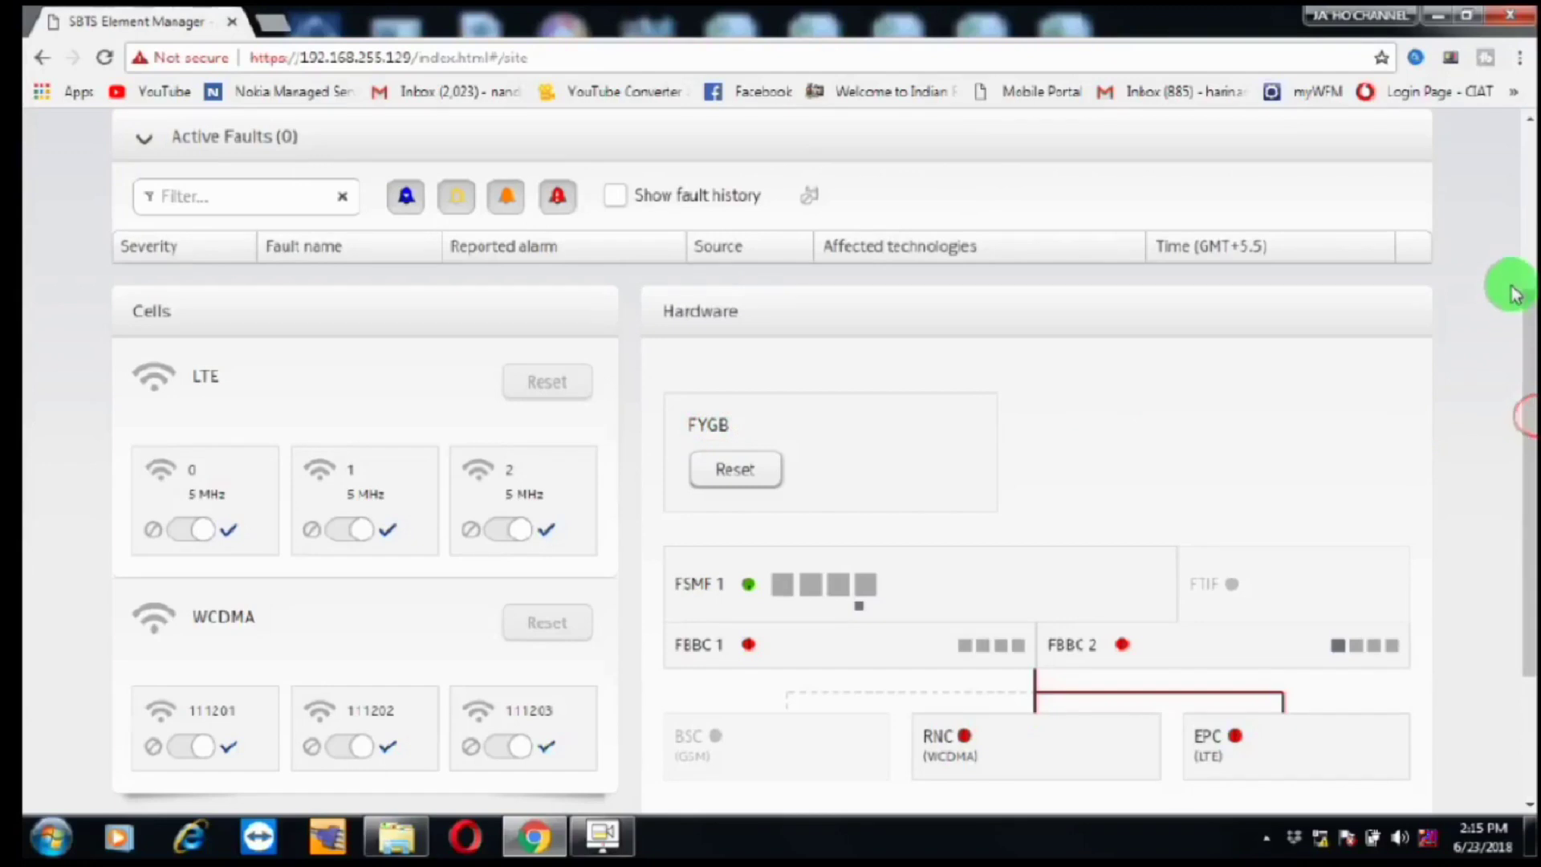
Step: Expand Software and Configuration Update at the page top to see active and passive versions
left_click(1529, 209)
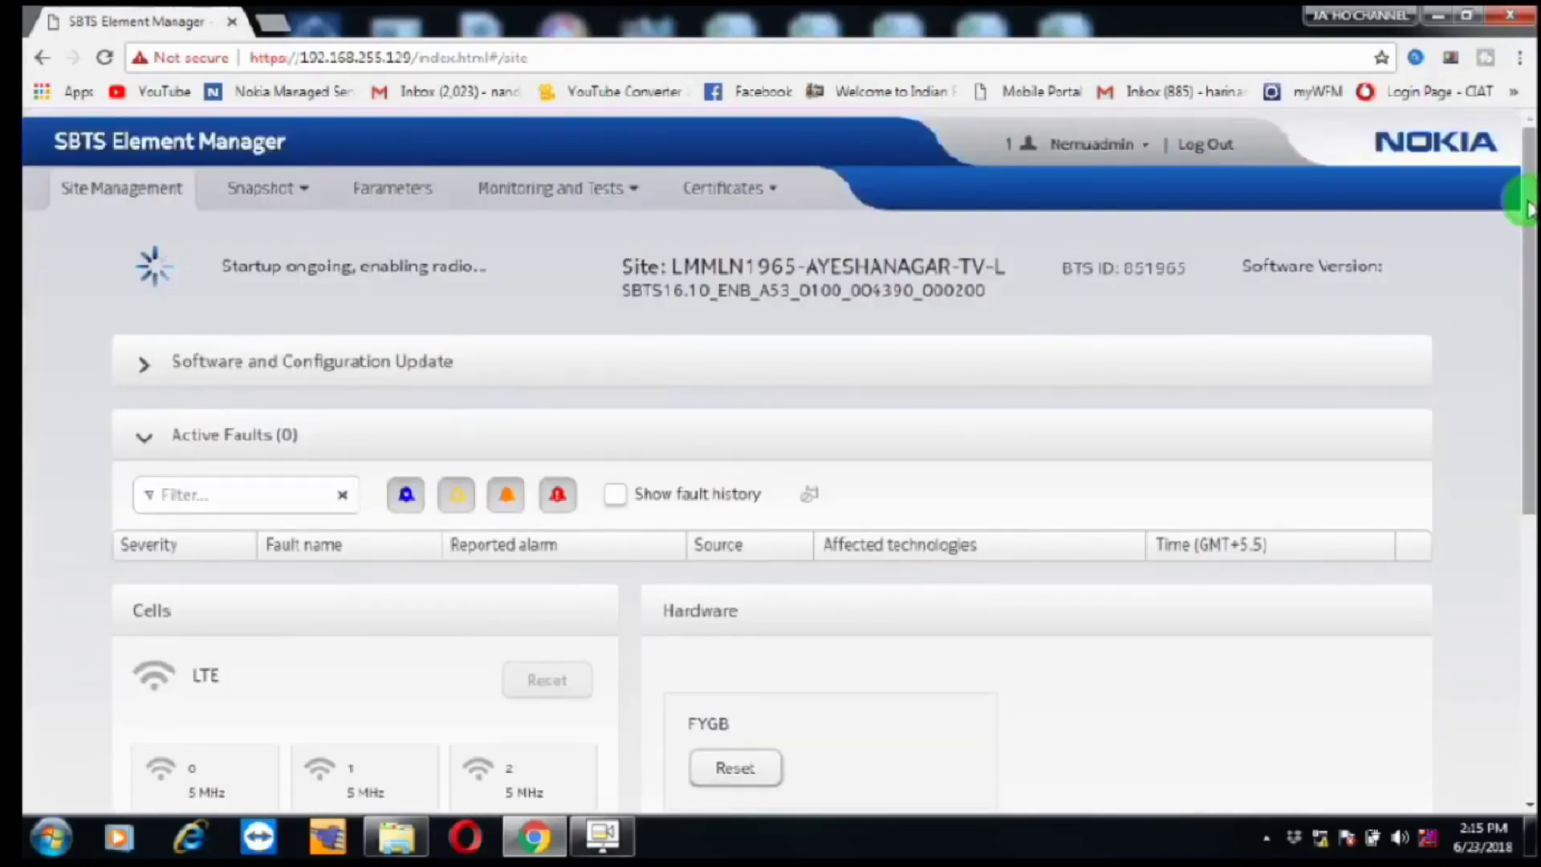
left_click_drag(1516, 196, 1523, 214)
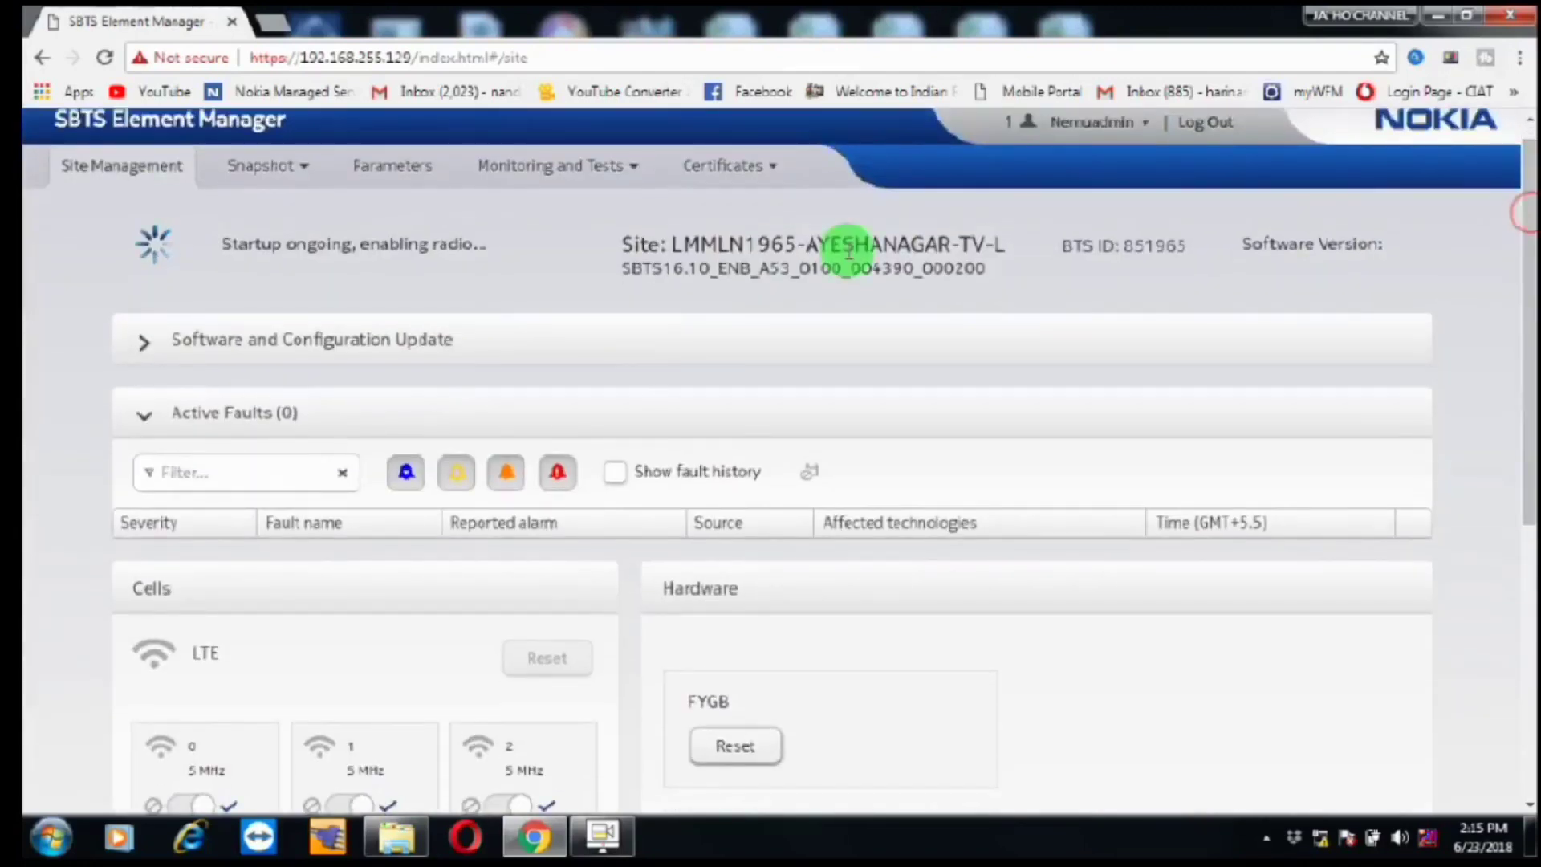
left_click(354, 328)
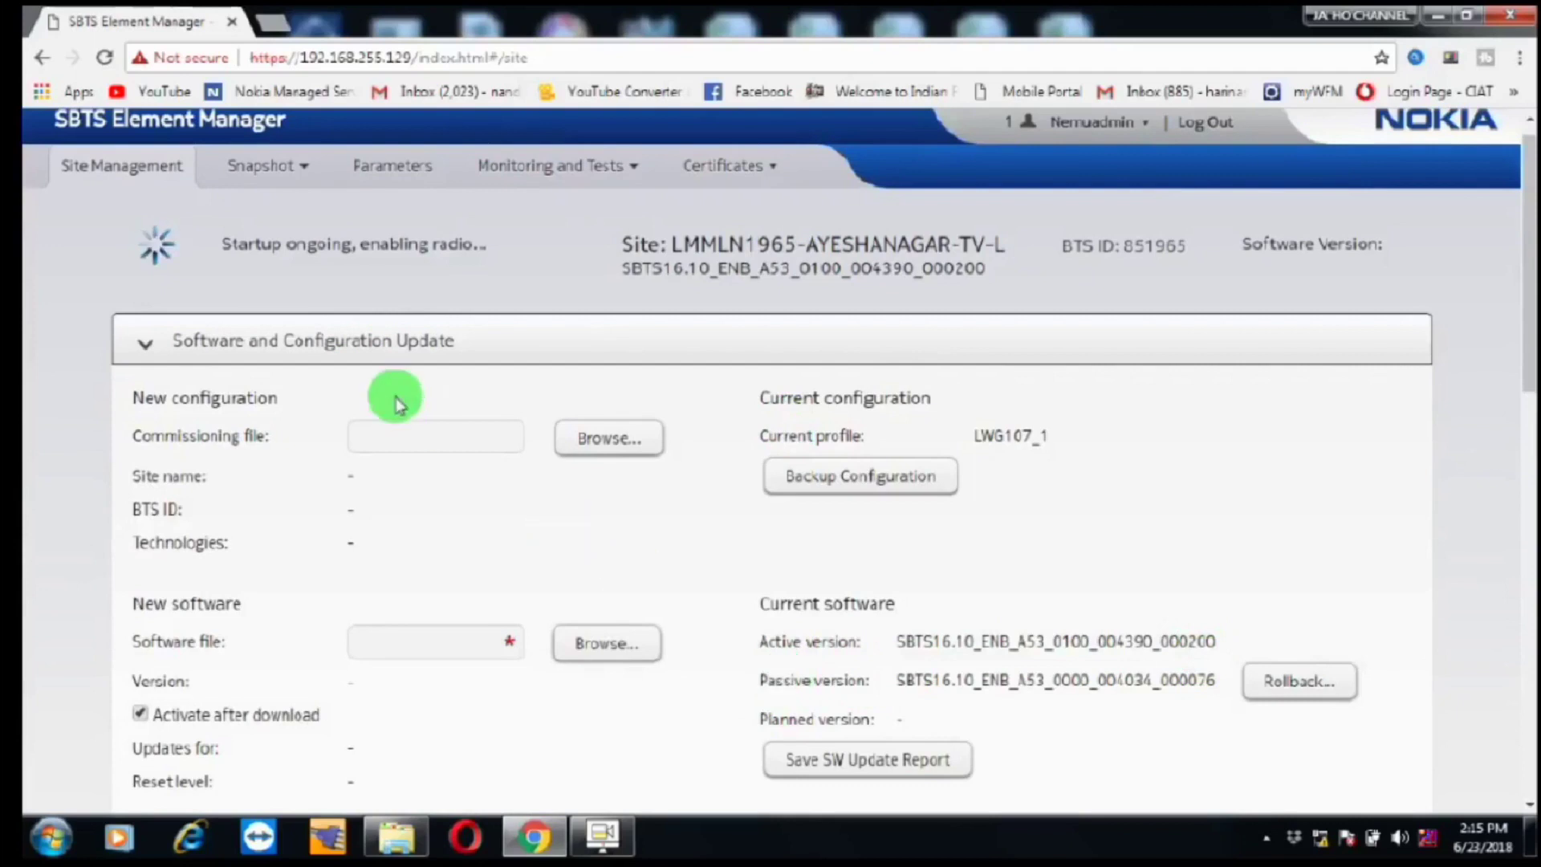
Step: Collapse the software update section and confirm FRGU 4 (2100) shows green in Hardware
left_click(213, 340)
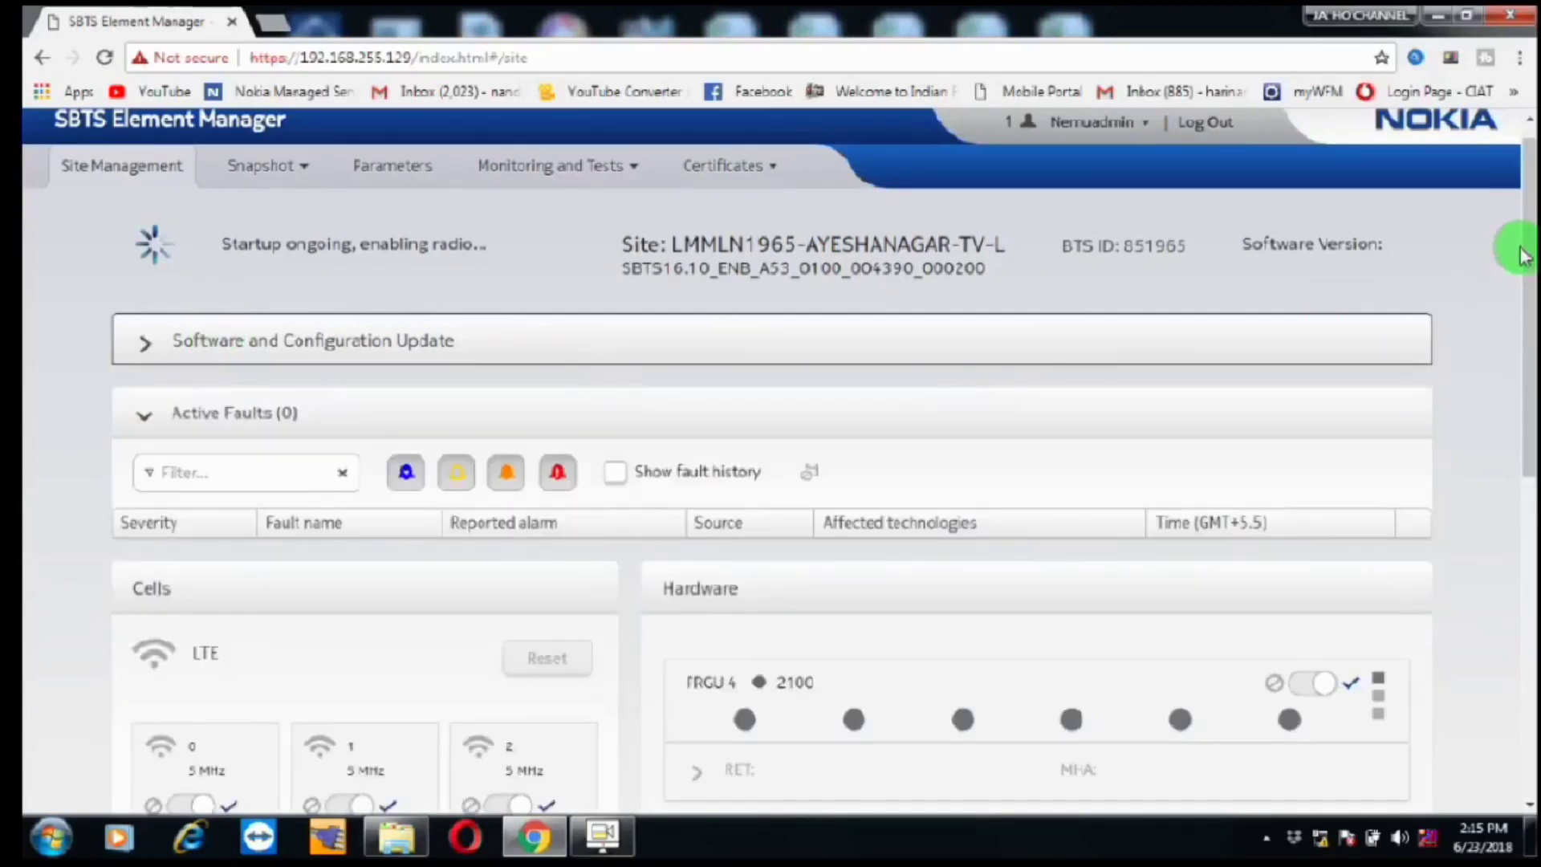
left_click_drag(1516, 237, 1523, 406)
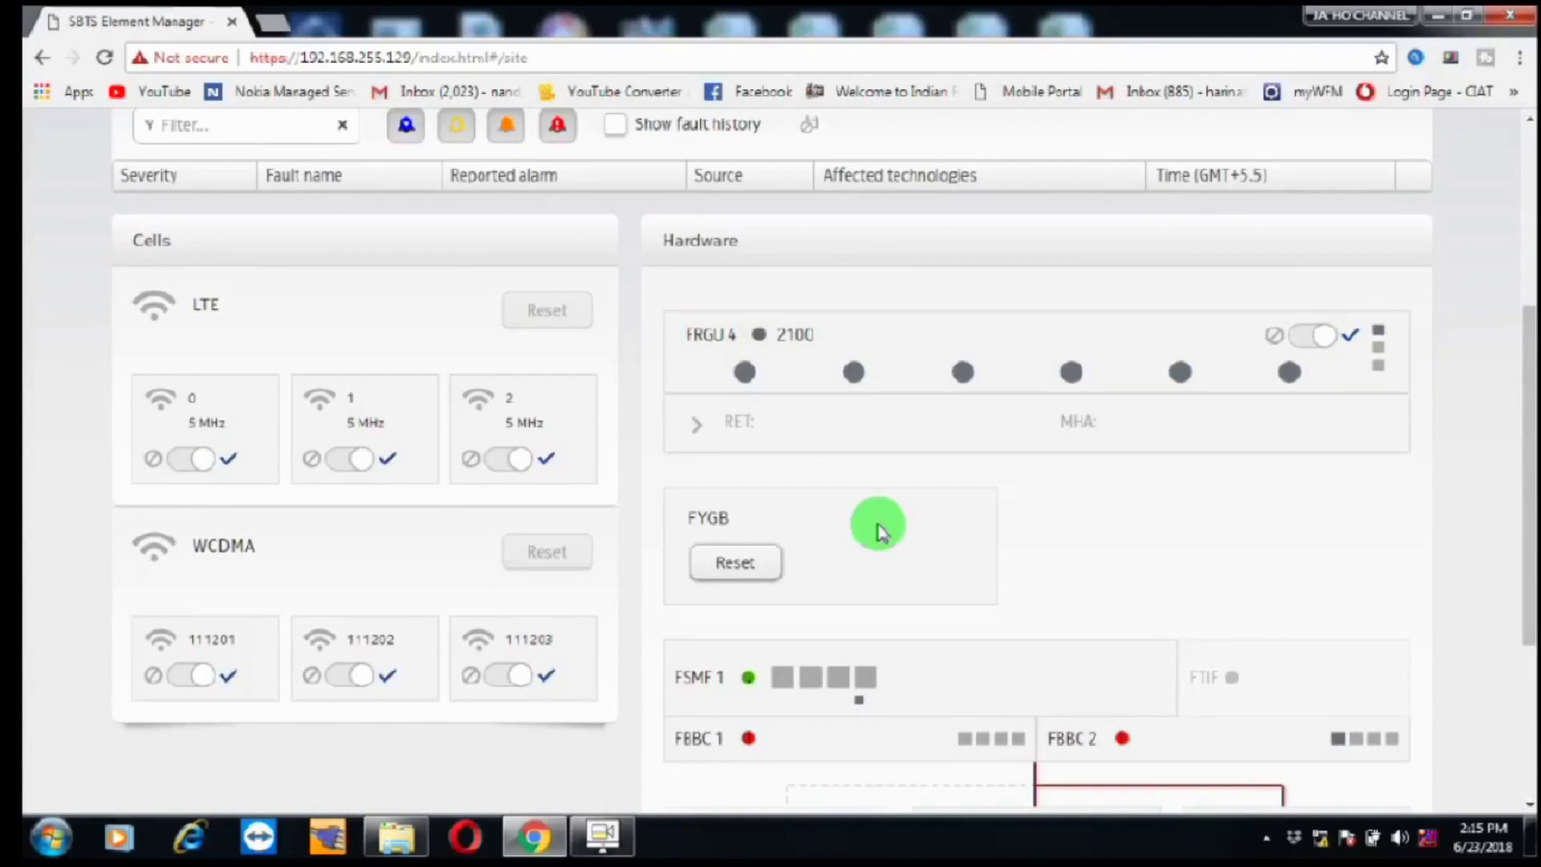
left_click(1525, 419)
left_click_drag(1525, 419, 1527, 450)
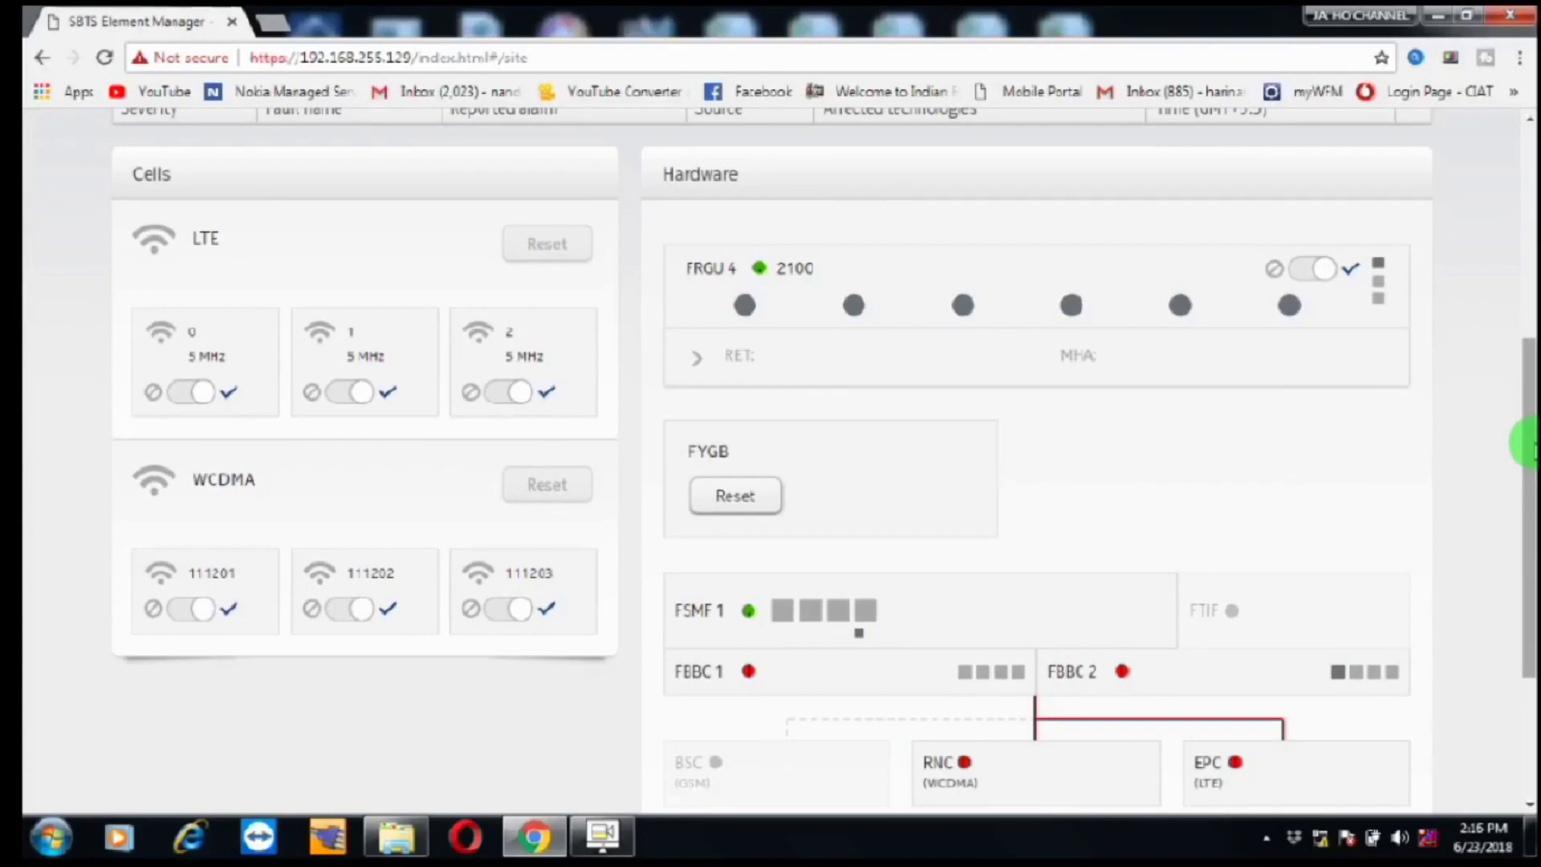
Step: Monitor FBBC 1 and FBBC 2 status and the RECTIFIER FAIL (1400) fault while cells enable
left_click_drag(1533, 445, 1521, 493)
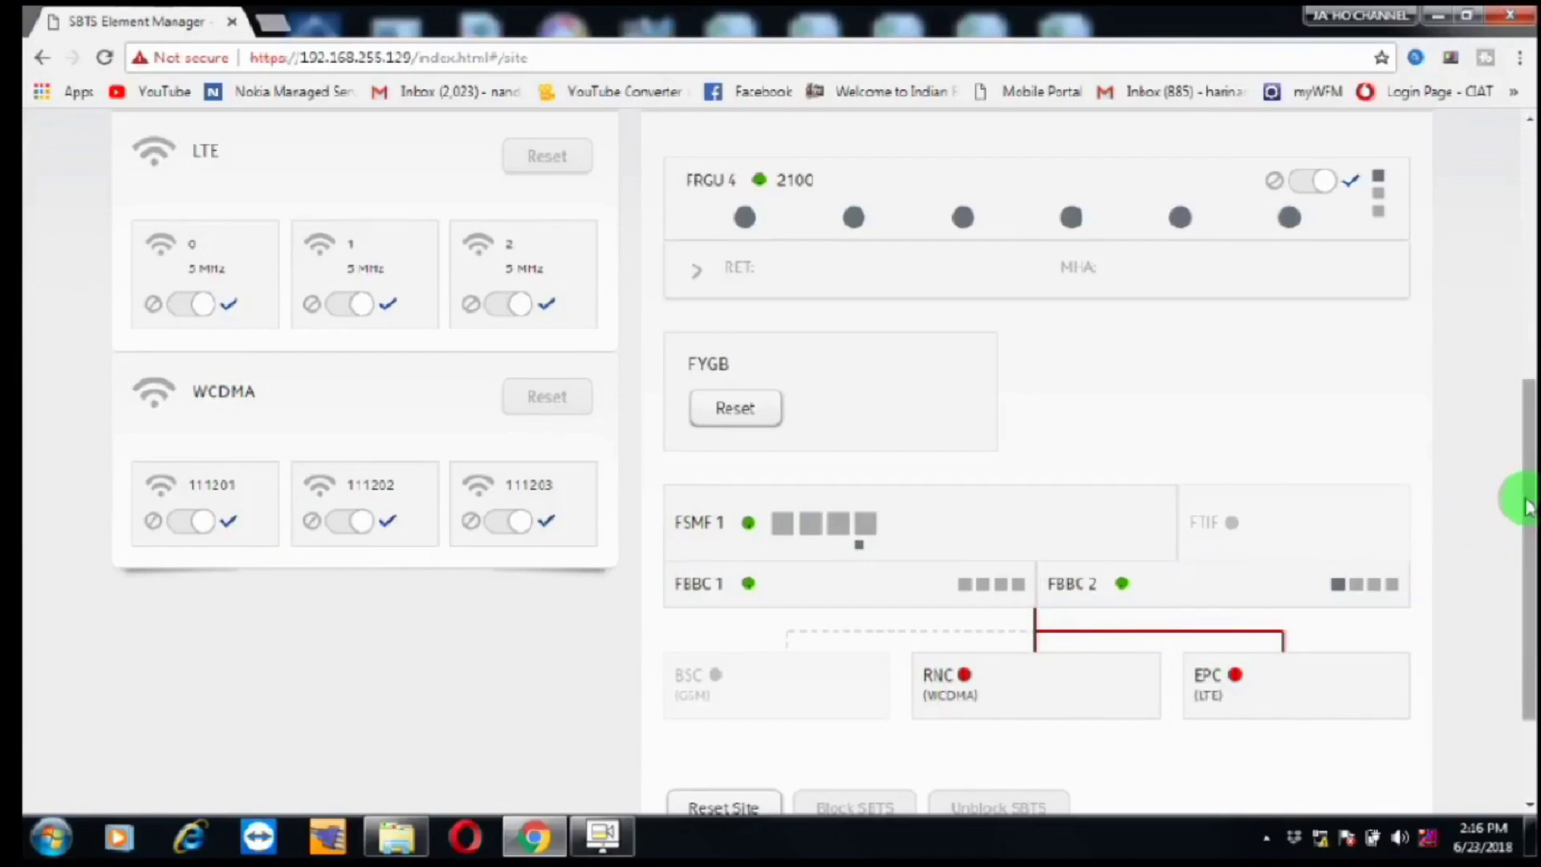
left_click_drag(1527, 506, 1525, 474)
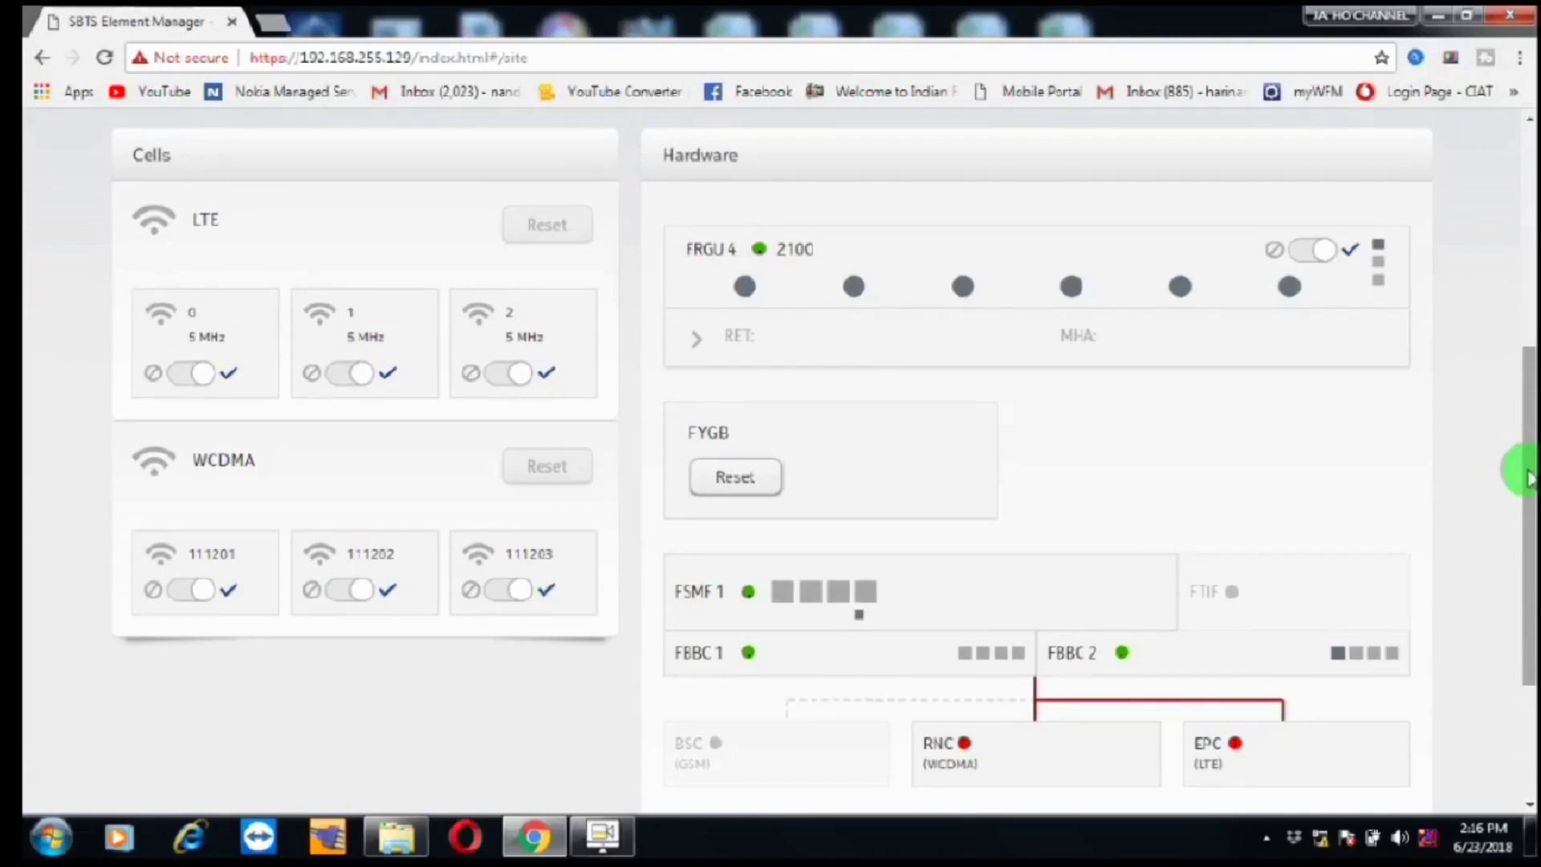
left_click(1529, 479)
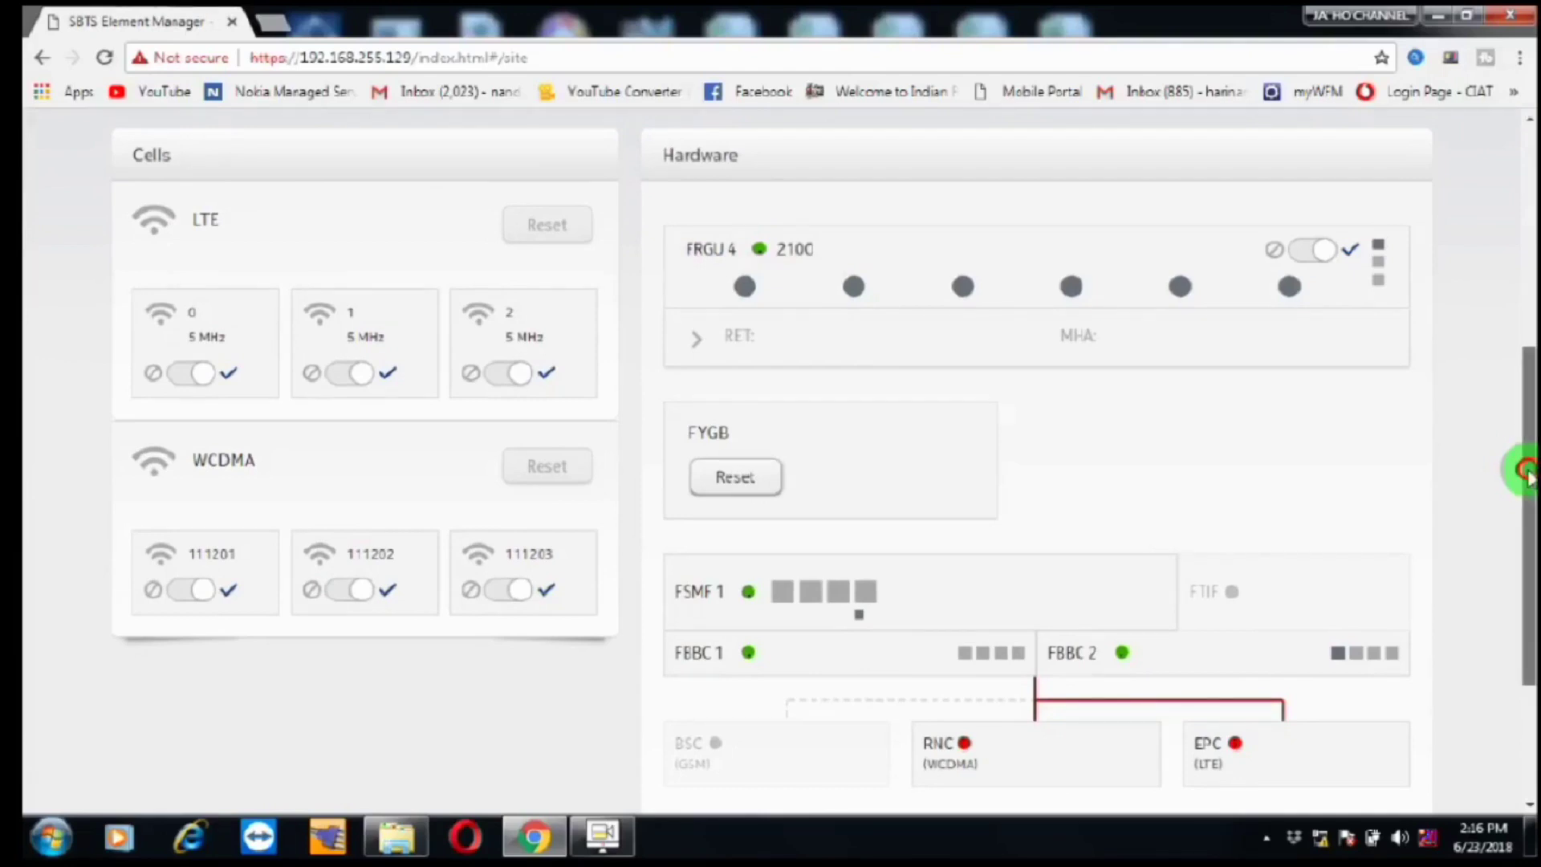
scroll(1527, 473, "up", 1)
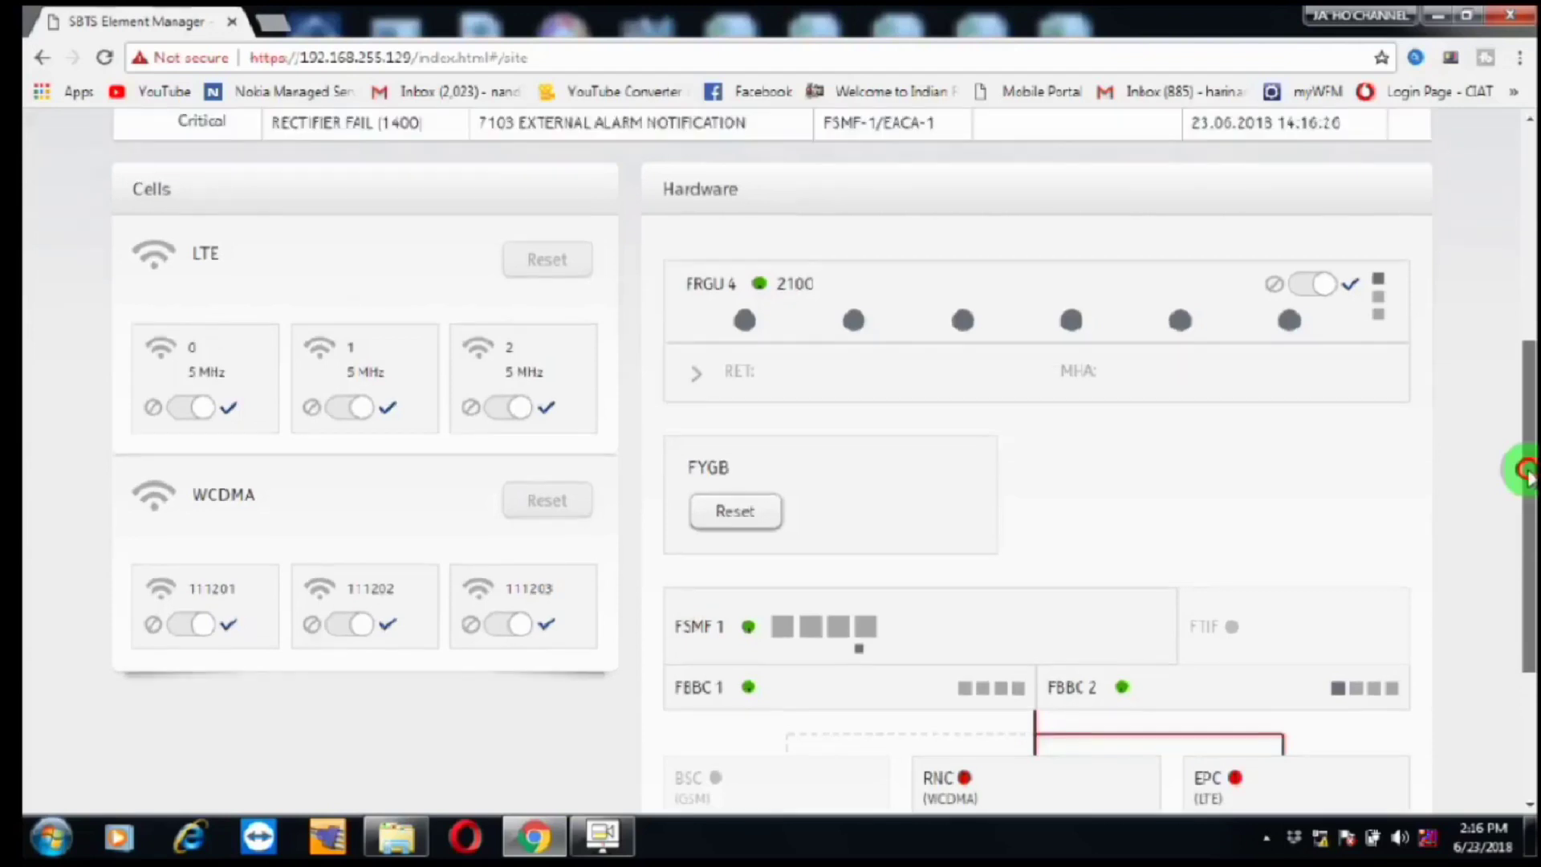
left_click_drag(1526, 465, 1529, 287)
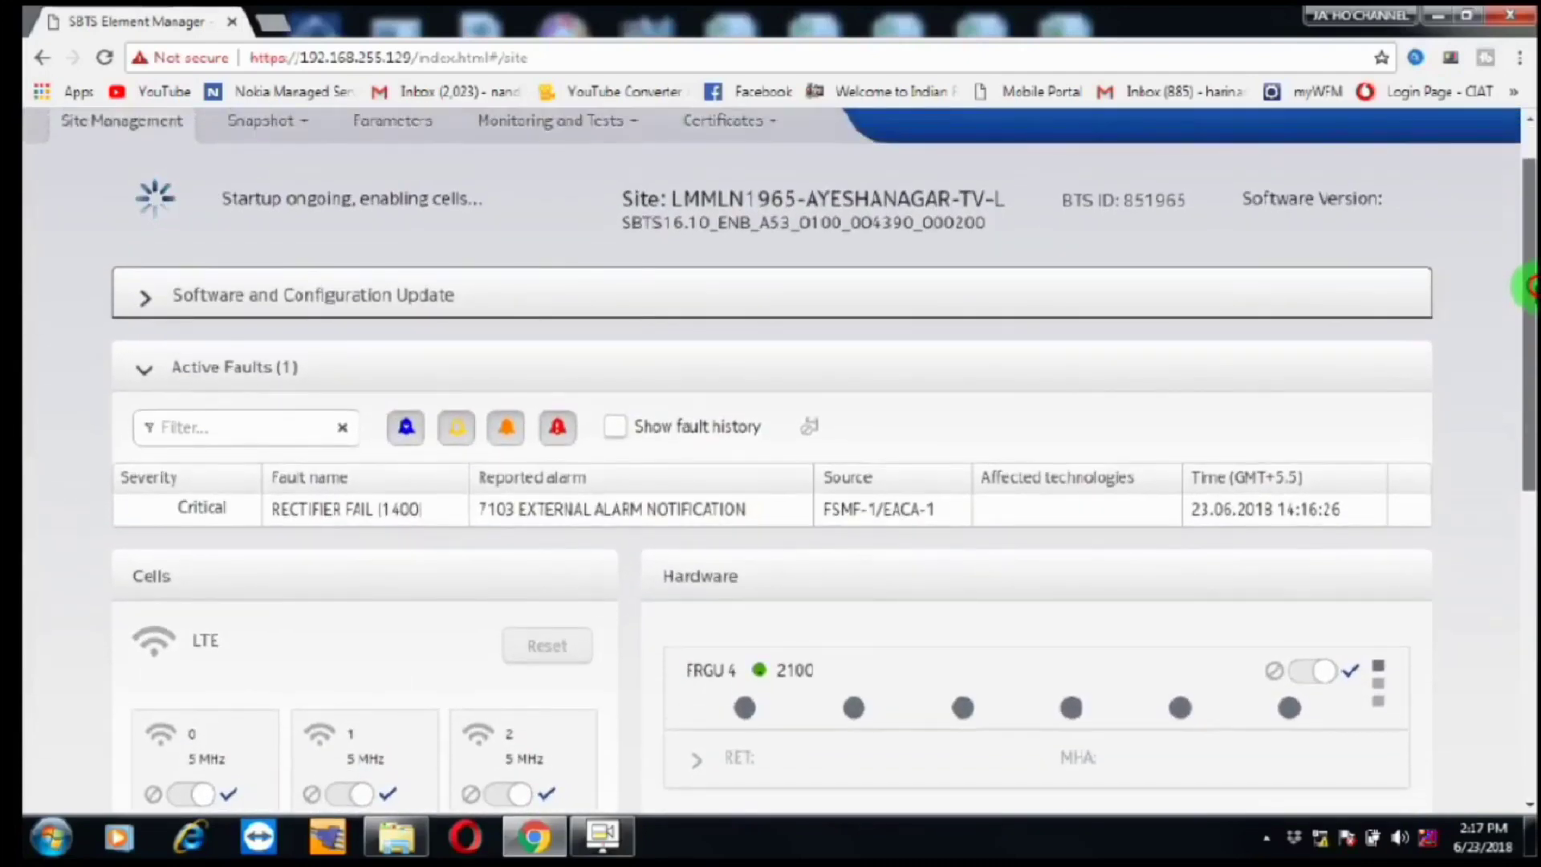
Step: Verify LTE and WCDMA cells plus RNC and EPC links are green across Cells, Hardware and Active Faults
left_click_drag(1529, 285, 1528, 299)
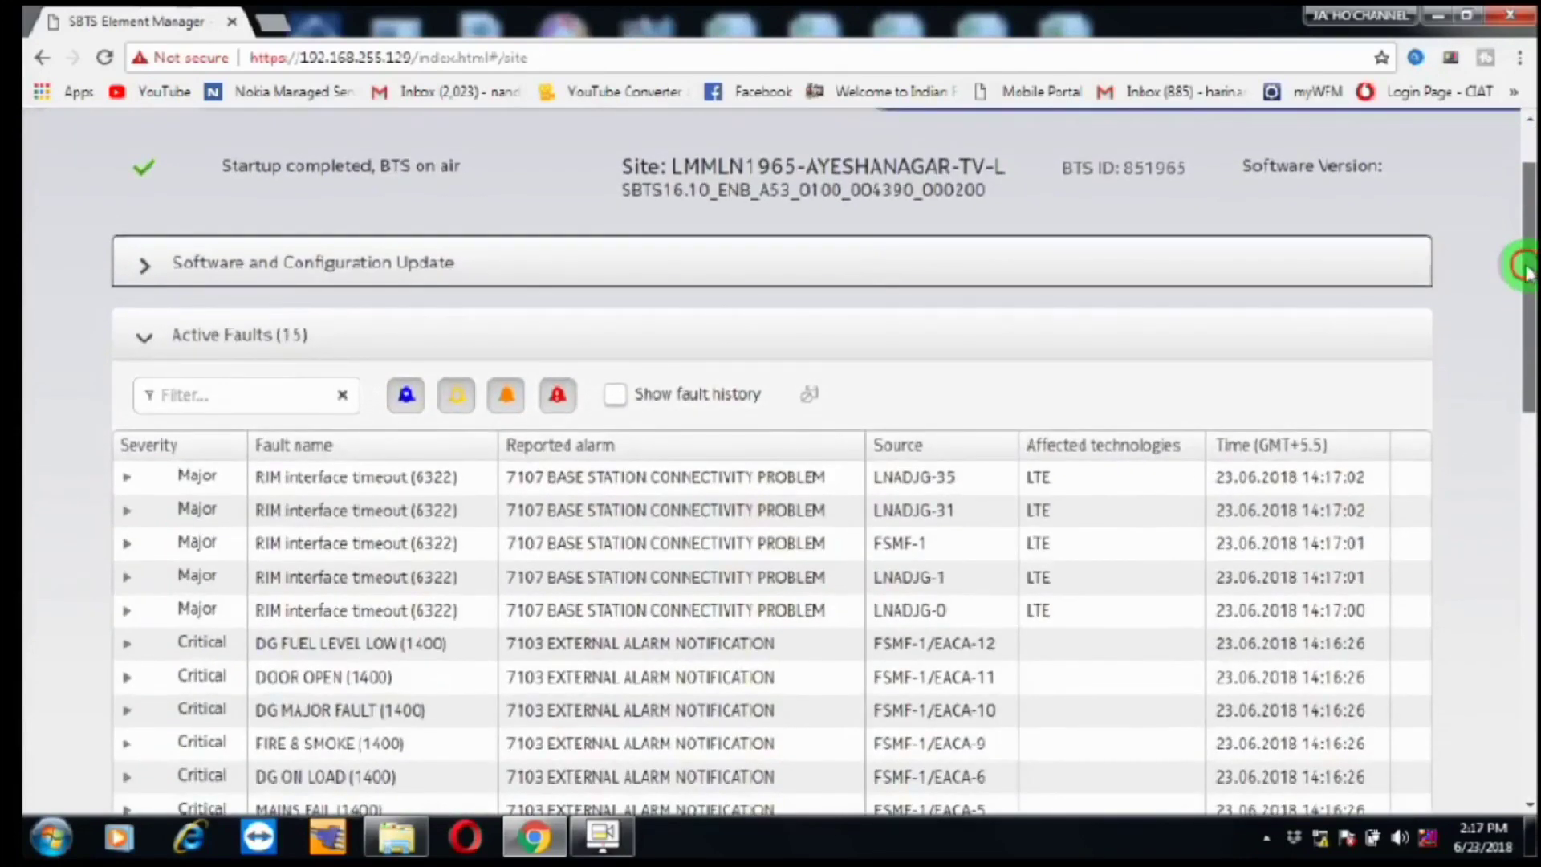
scroll(405, 186, "up", 1)
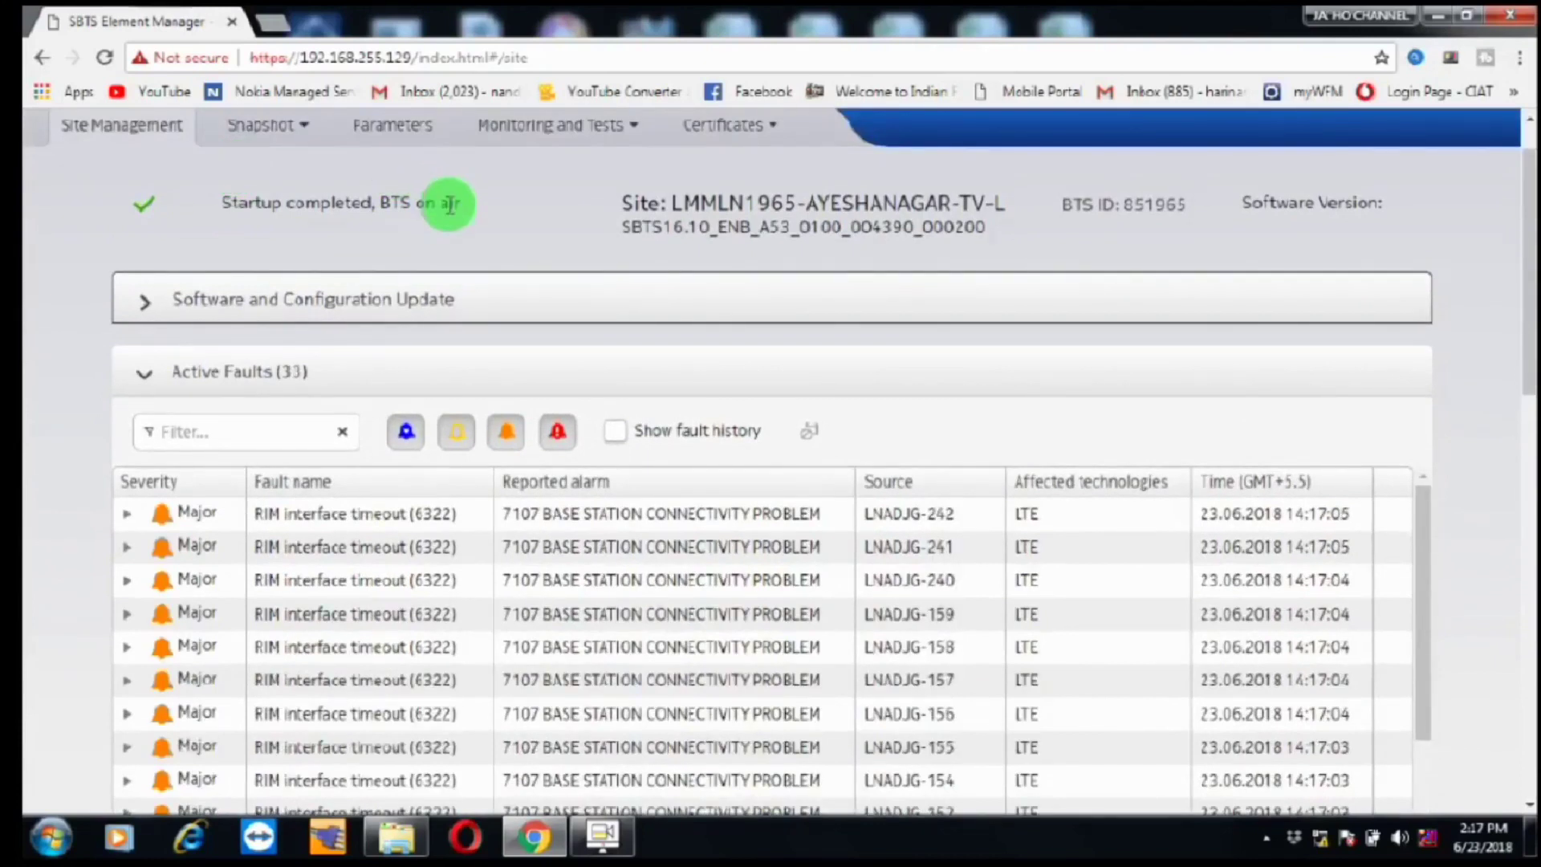
left_click(1523, 183)
left_click_drag(1523, 183, 1528, 486)
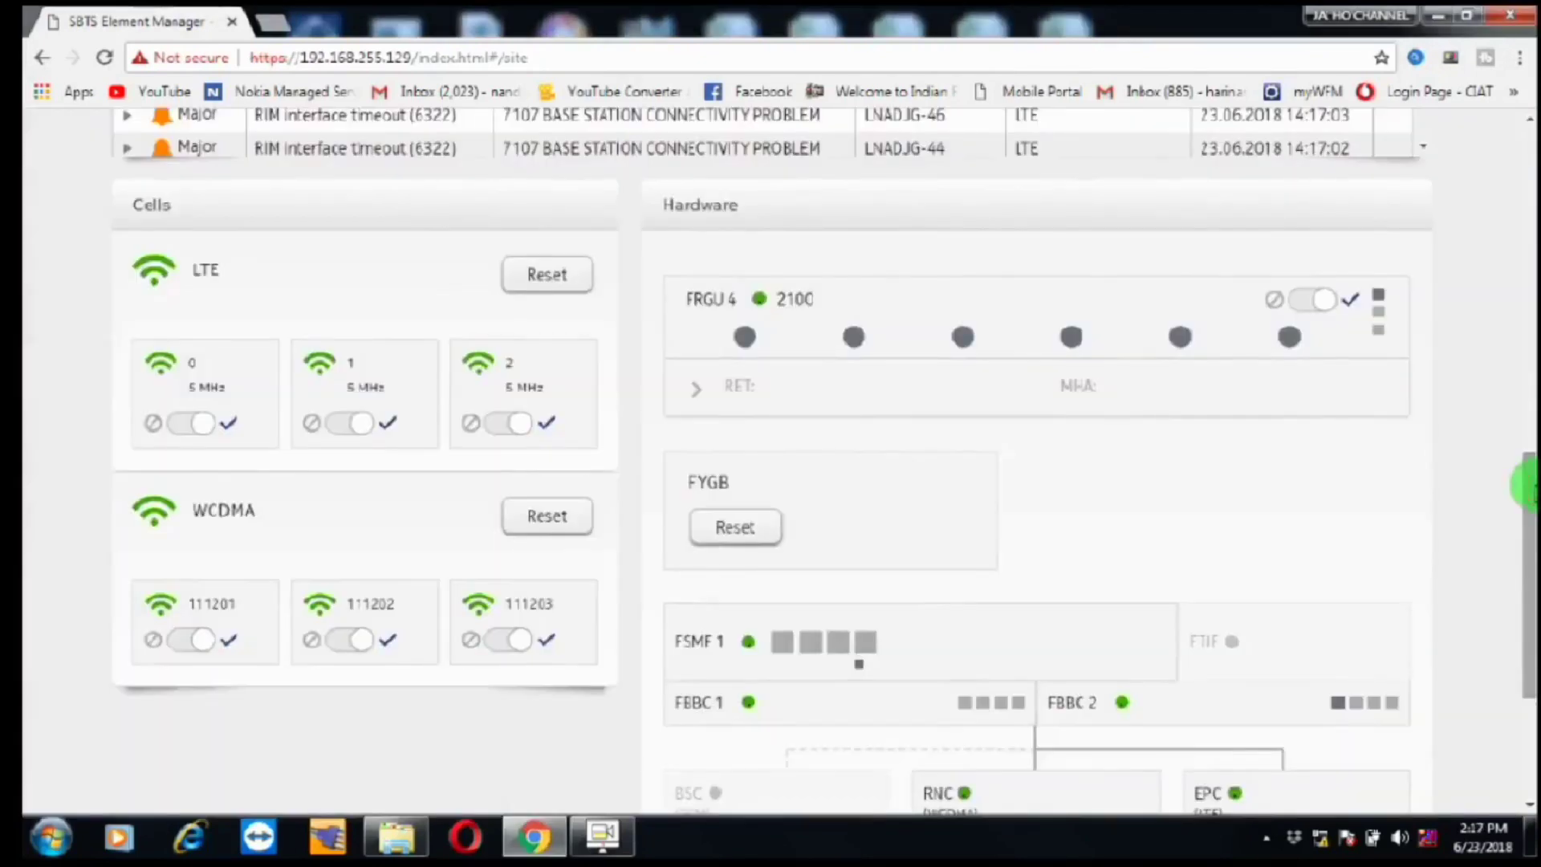
left_click_drag(1530, 518, 1530, 535)
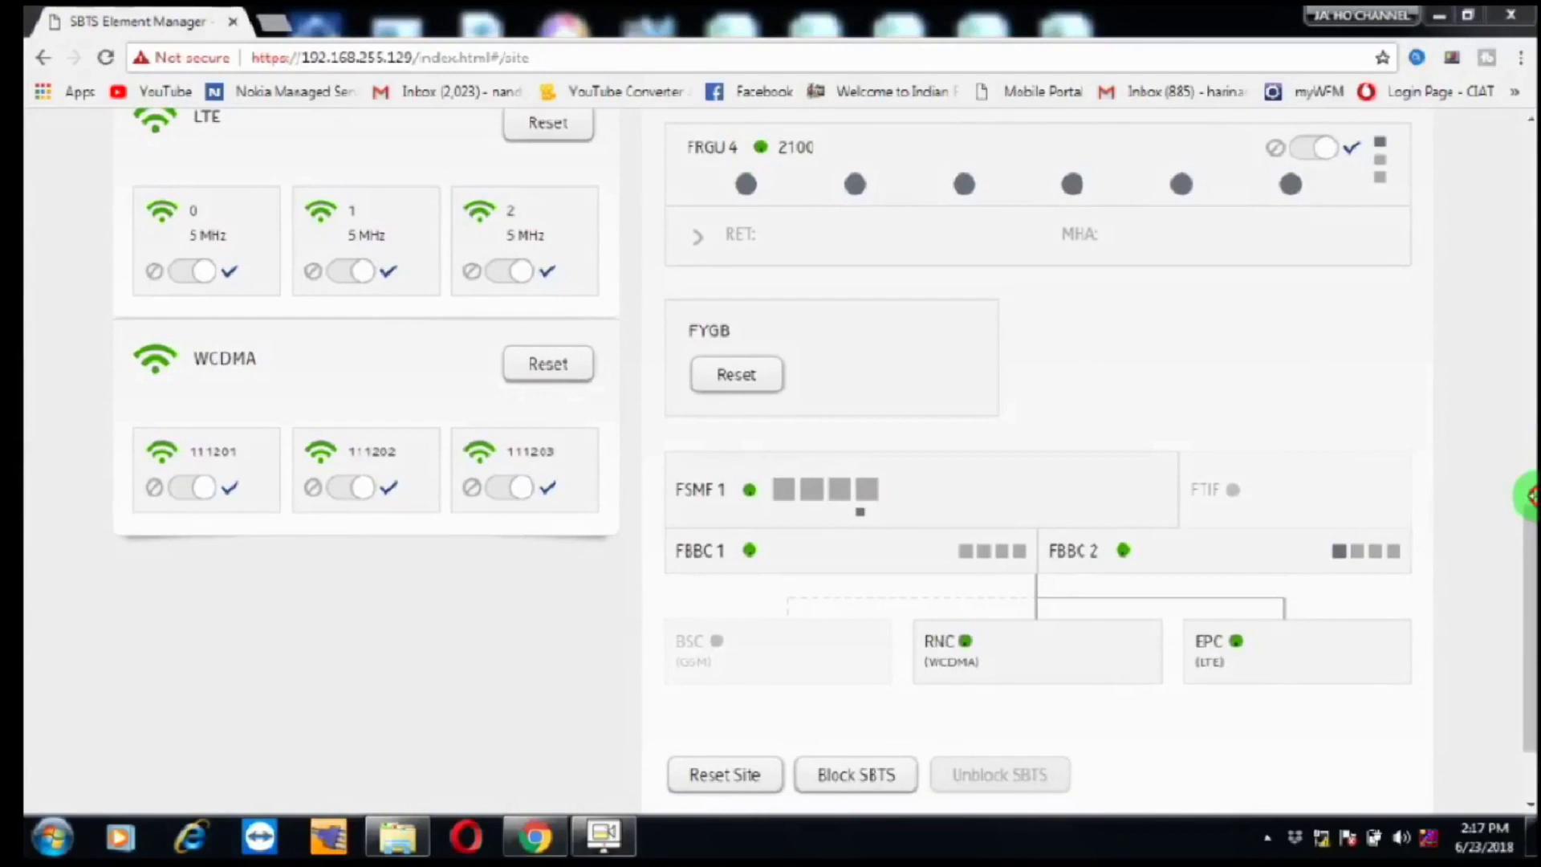
scroll(1496, 289, "up", 2)
scroll(1496, 289, "up", 8)
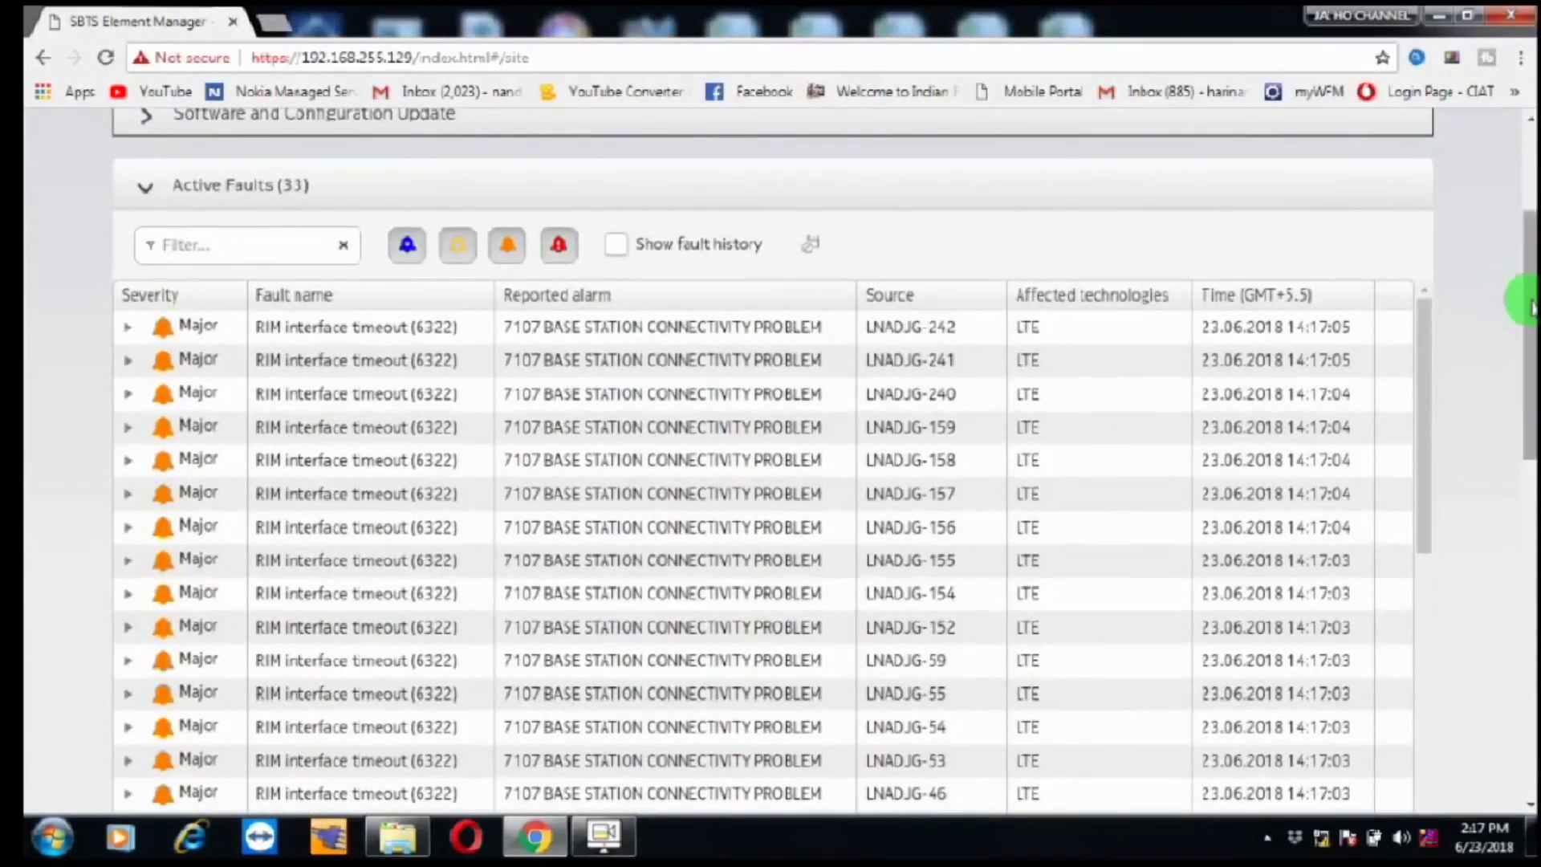
scroll(1508, 292, "up", 3)
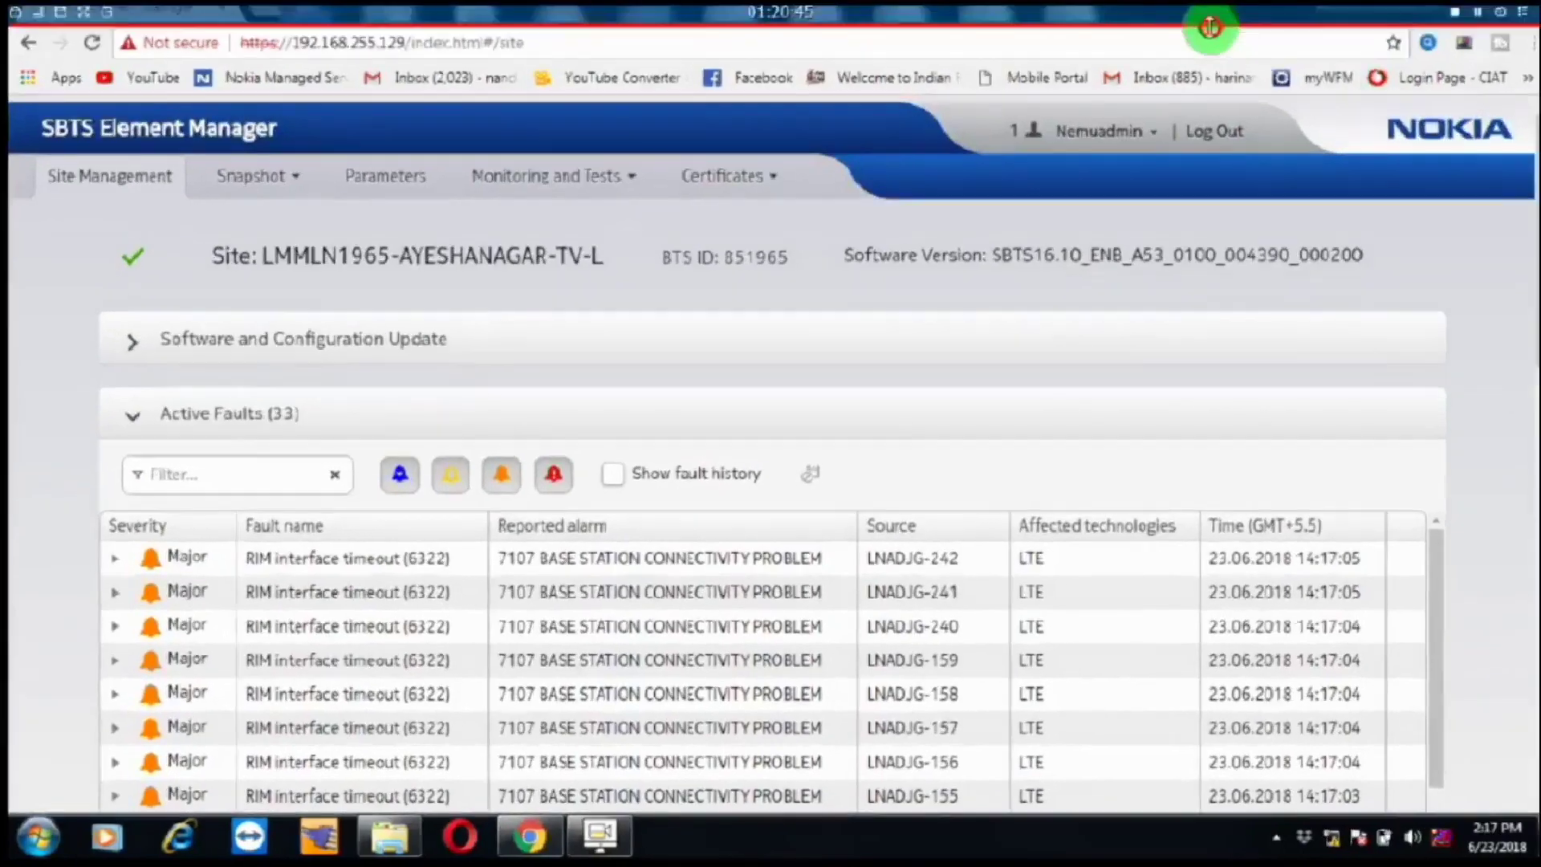